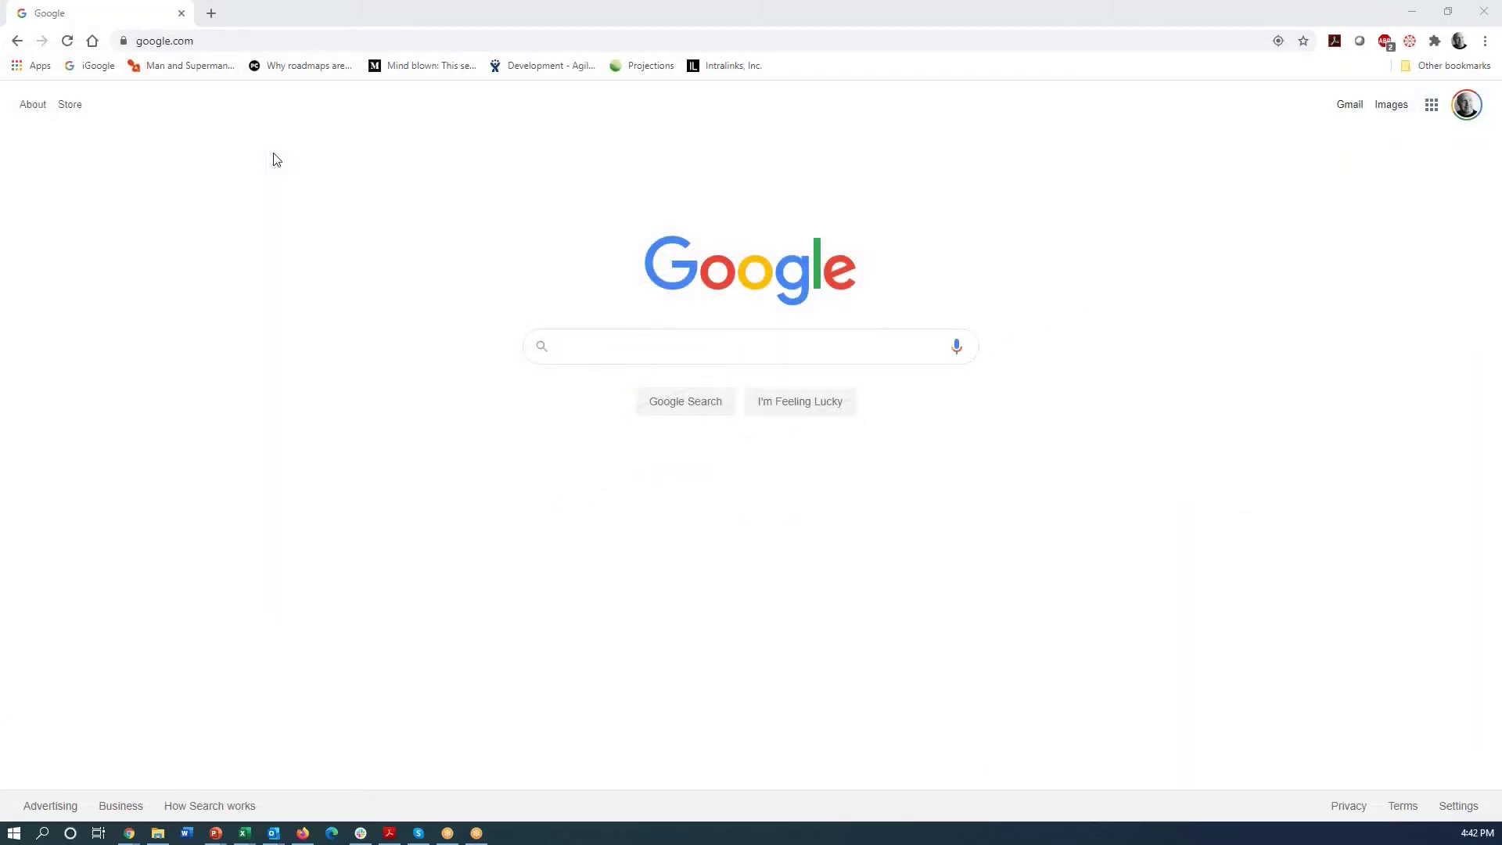
- Go to ankota.net and fill in the login form with the credentials and organization AC
{"action": "left_click", "coordinate": [212, 43]}
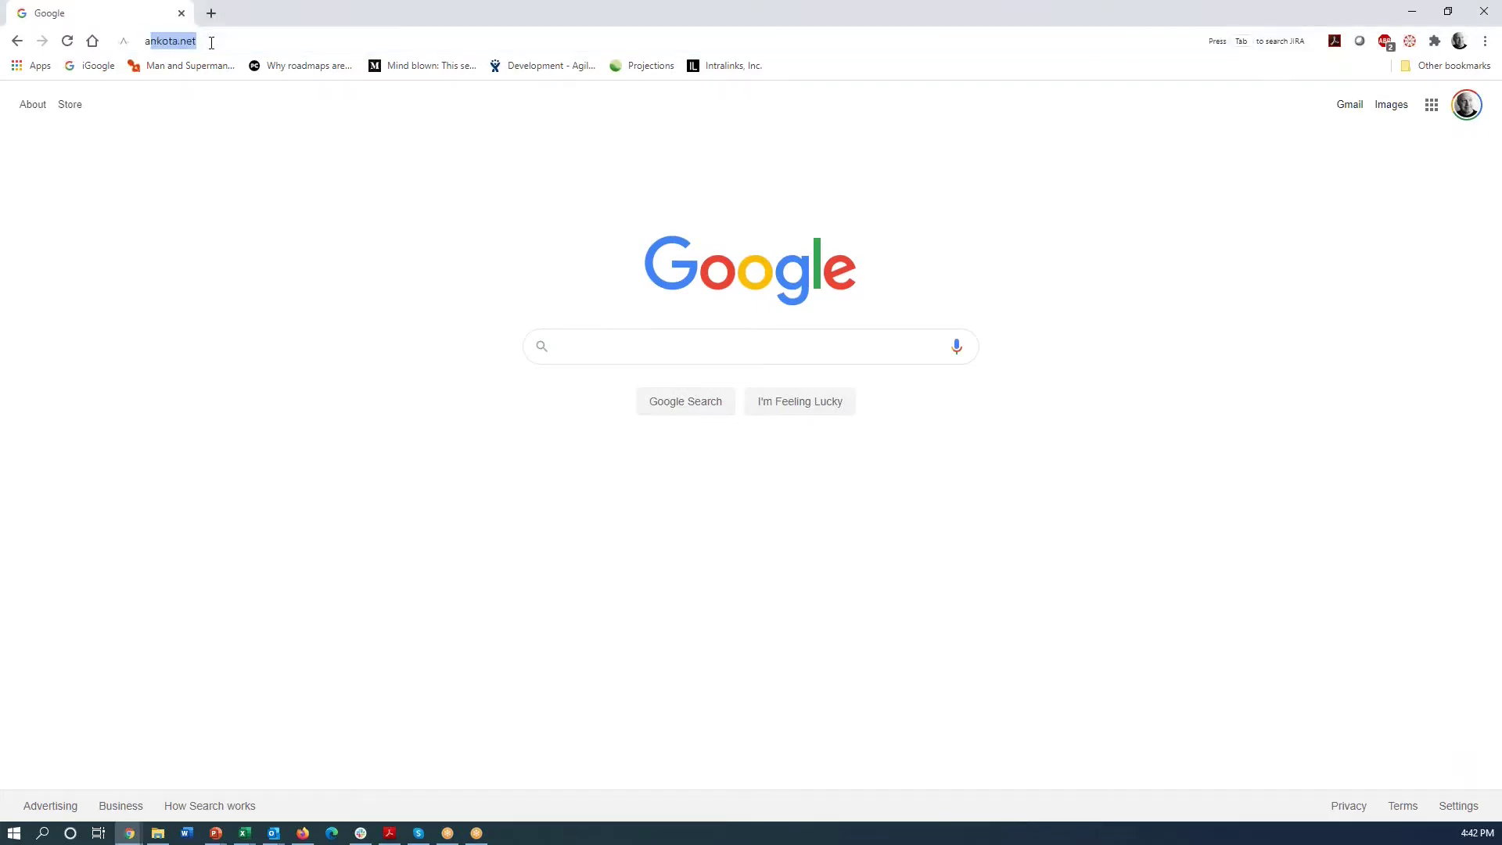
{"action": "type", "text": "ankota.net/Web/Login.aspx"}
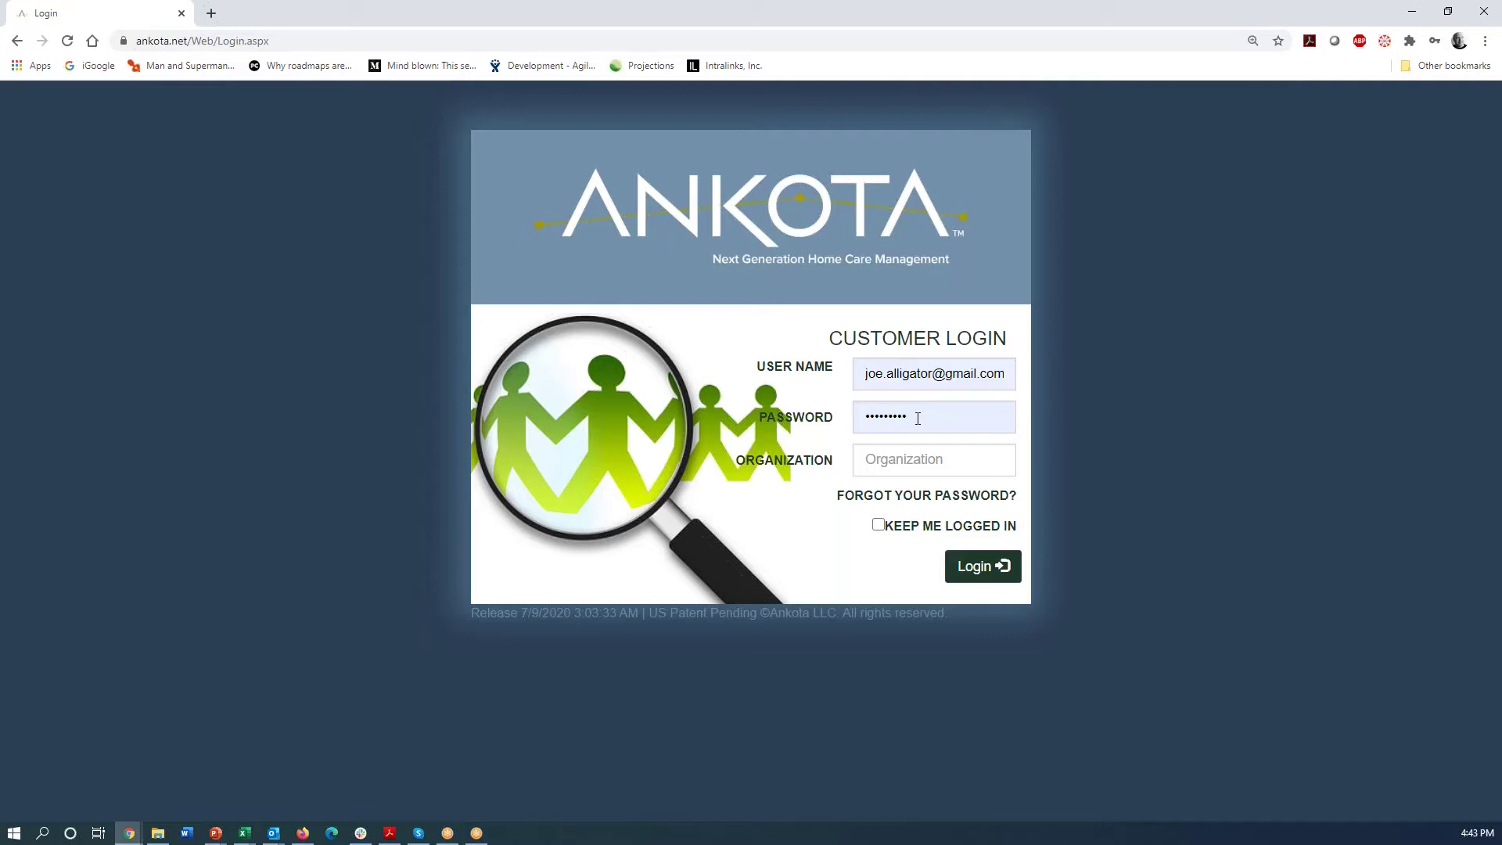
{"action": "left_click", "coordinate": [879, 460]}
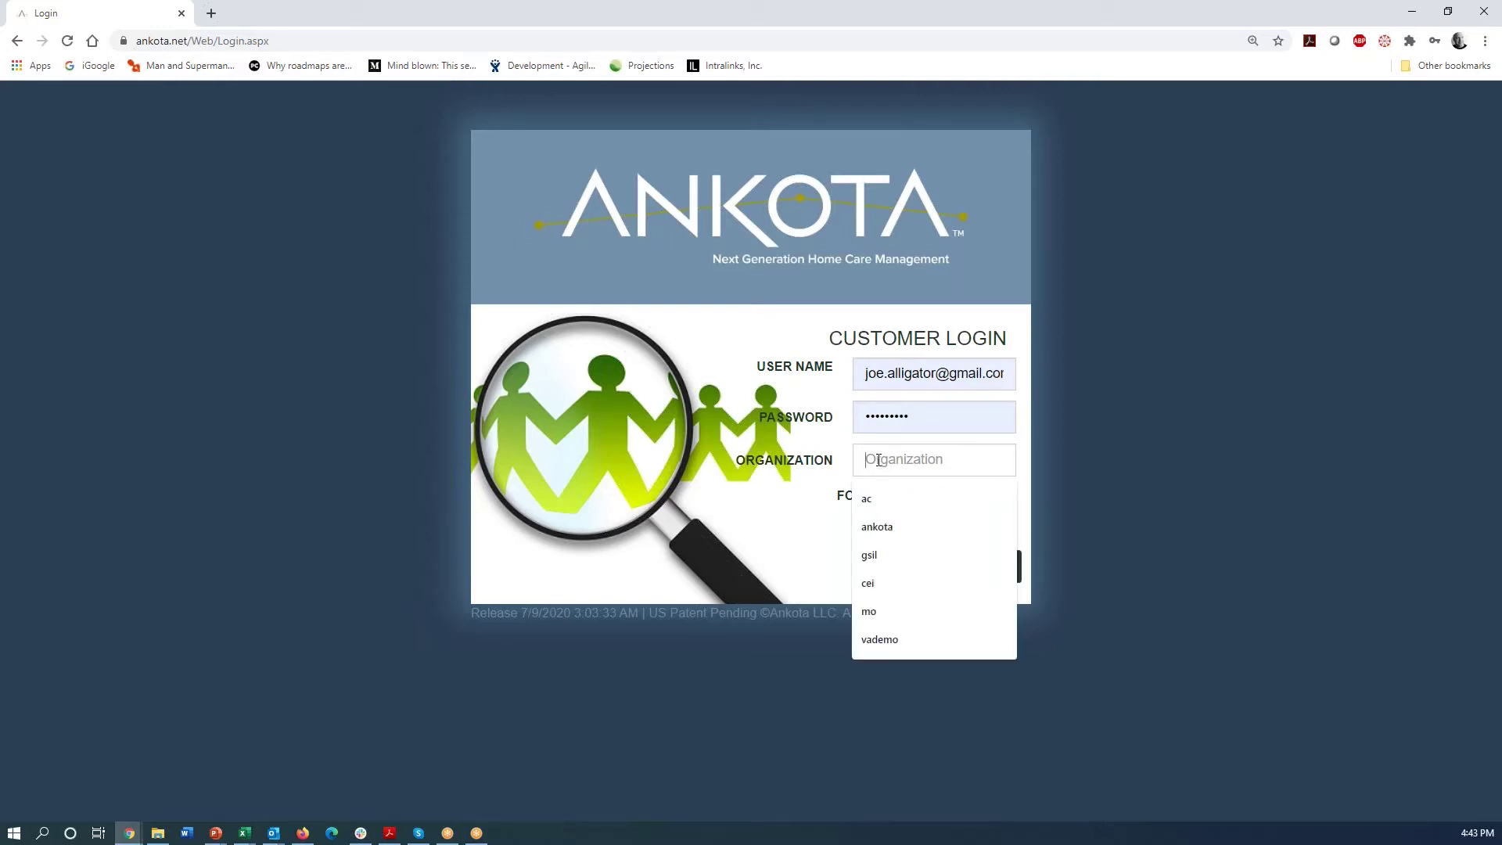
{"action": "type", "text": "AC"}
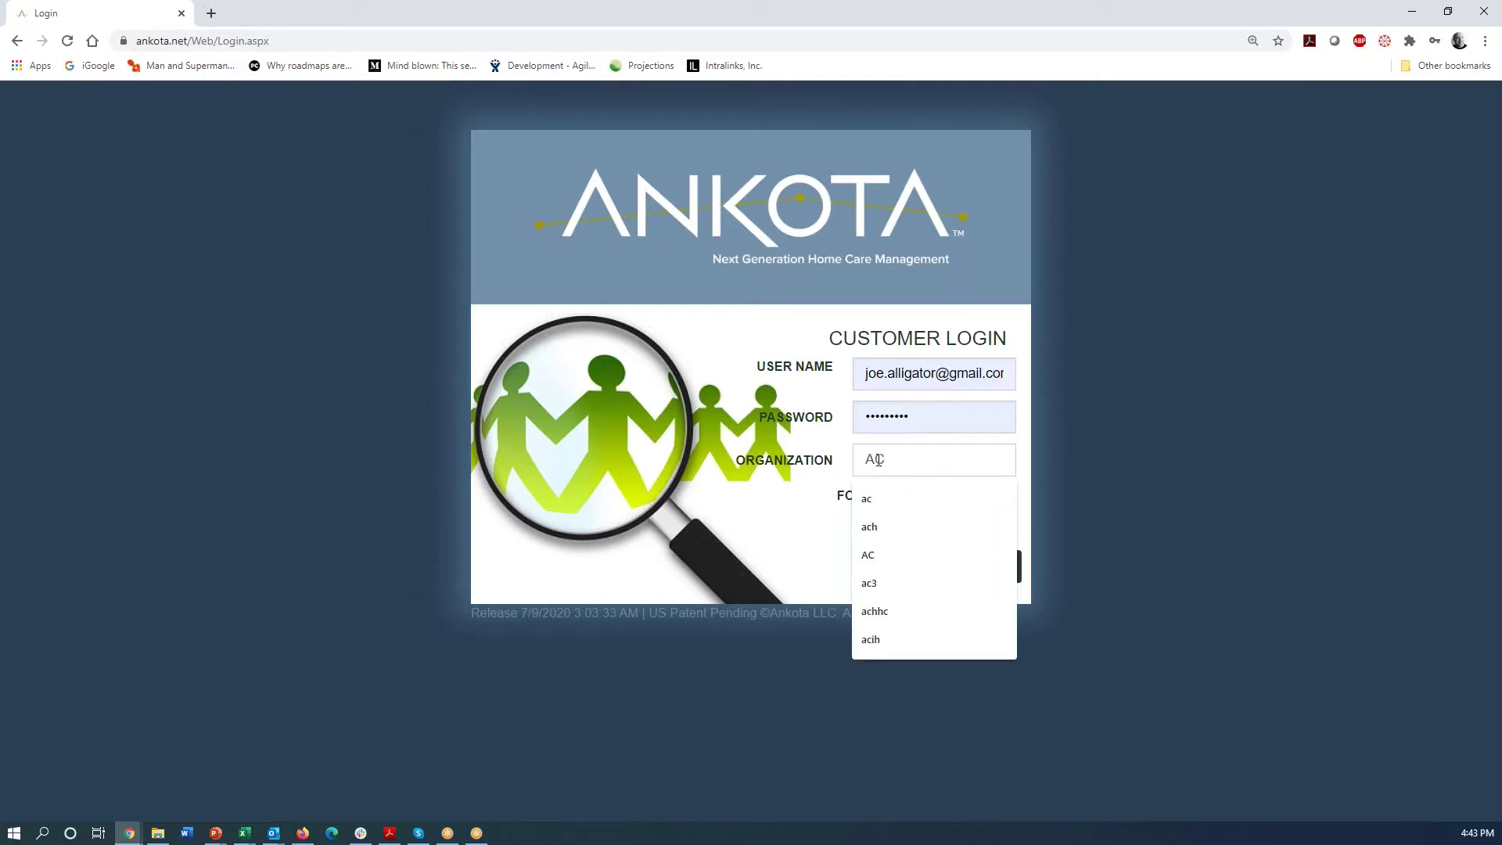
{"action": "left_click", "coordinate": [1084, 458]}
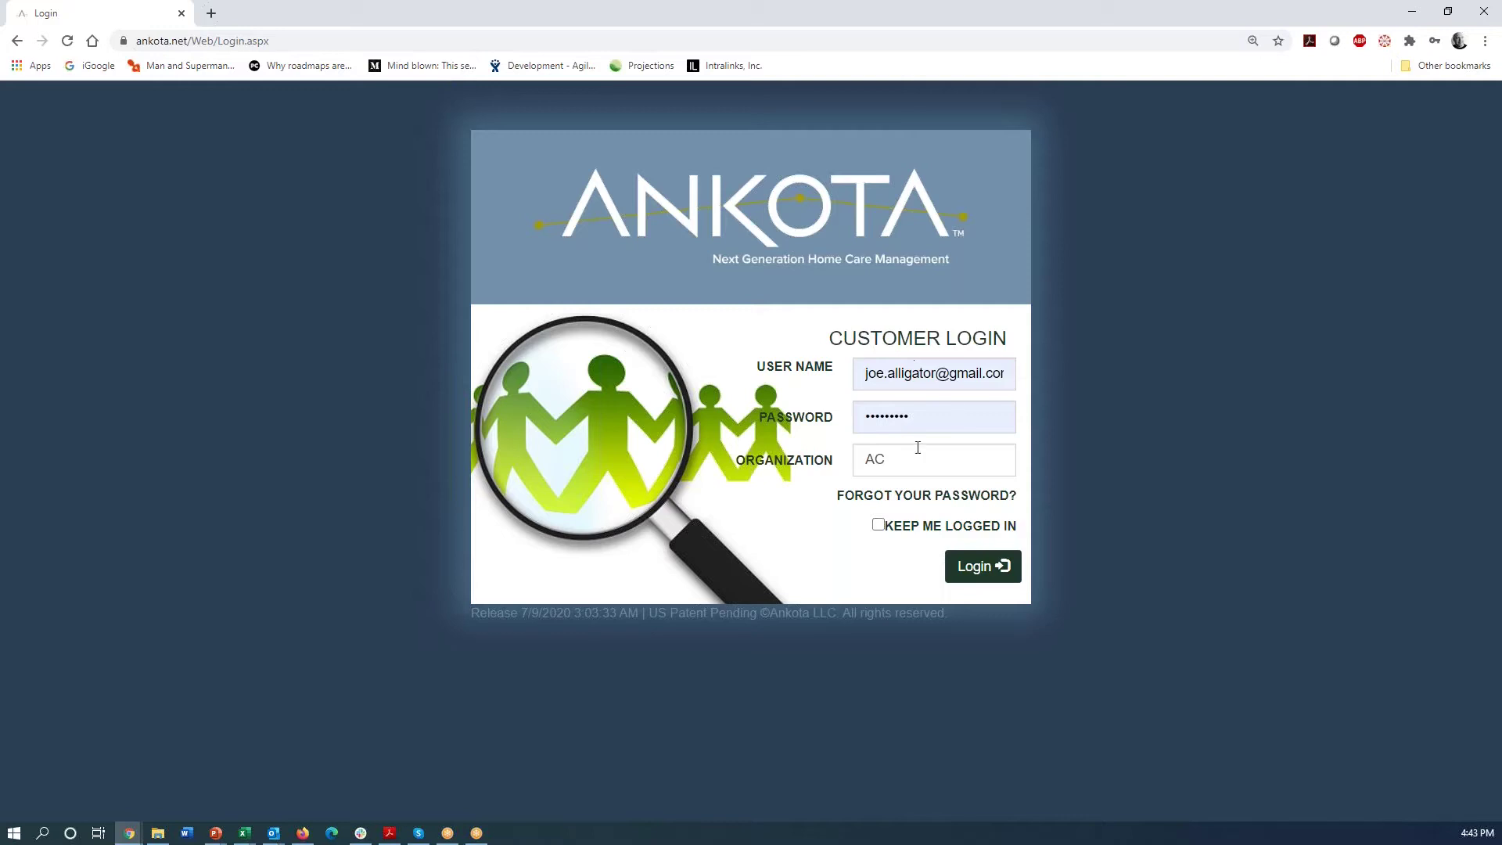
- Sign in, enter the old and new account passwords, and save the new password
{"action": "left_click", "coordinate": [974, 567]}
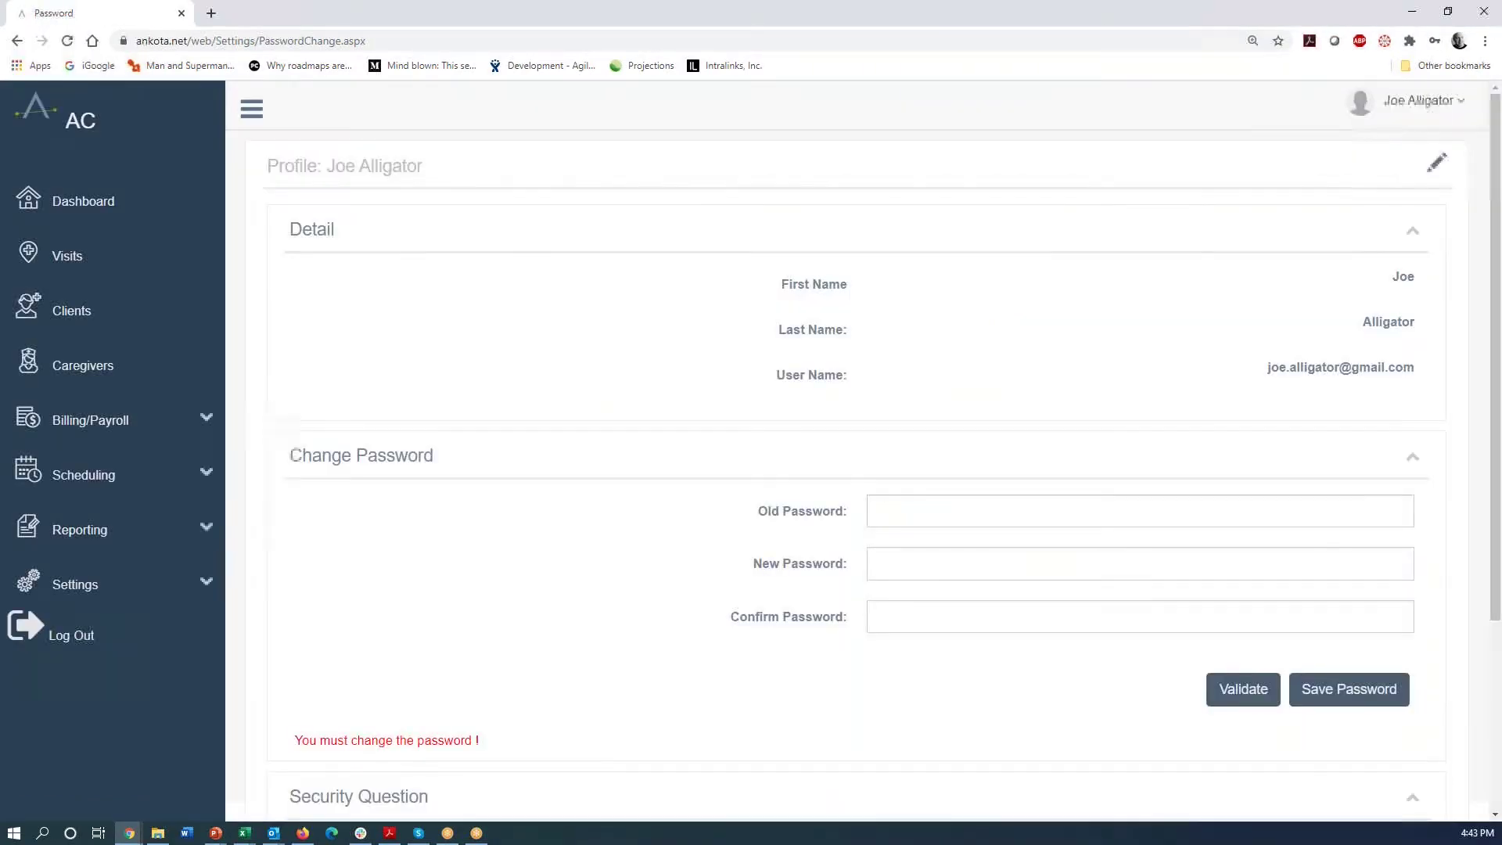
{"action": "left_click", "coordinate": [916, 508]}
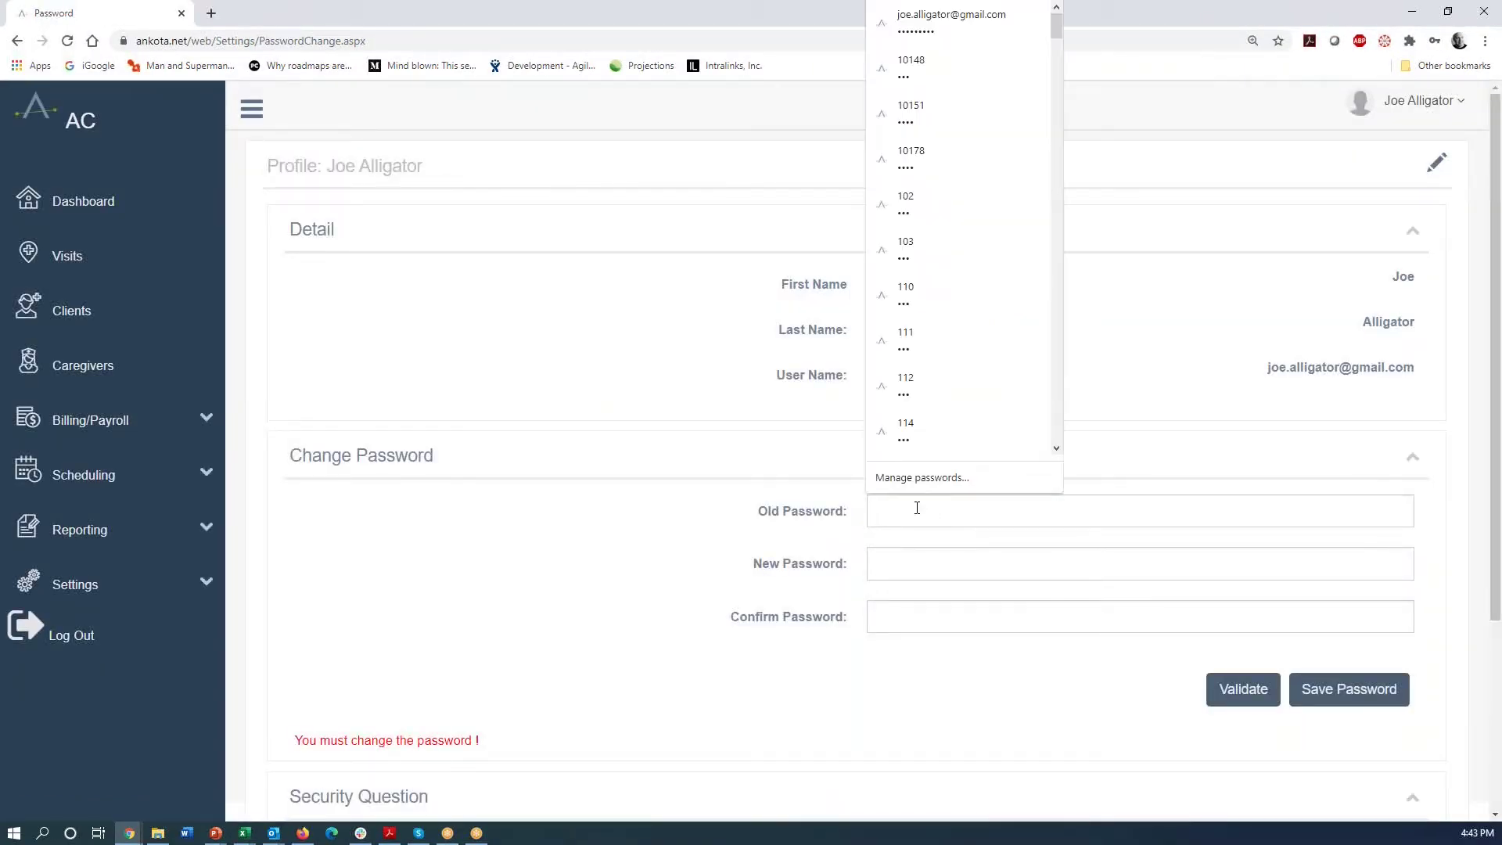
{"action": "type", "text": "•••••••"}
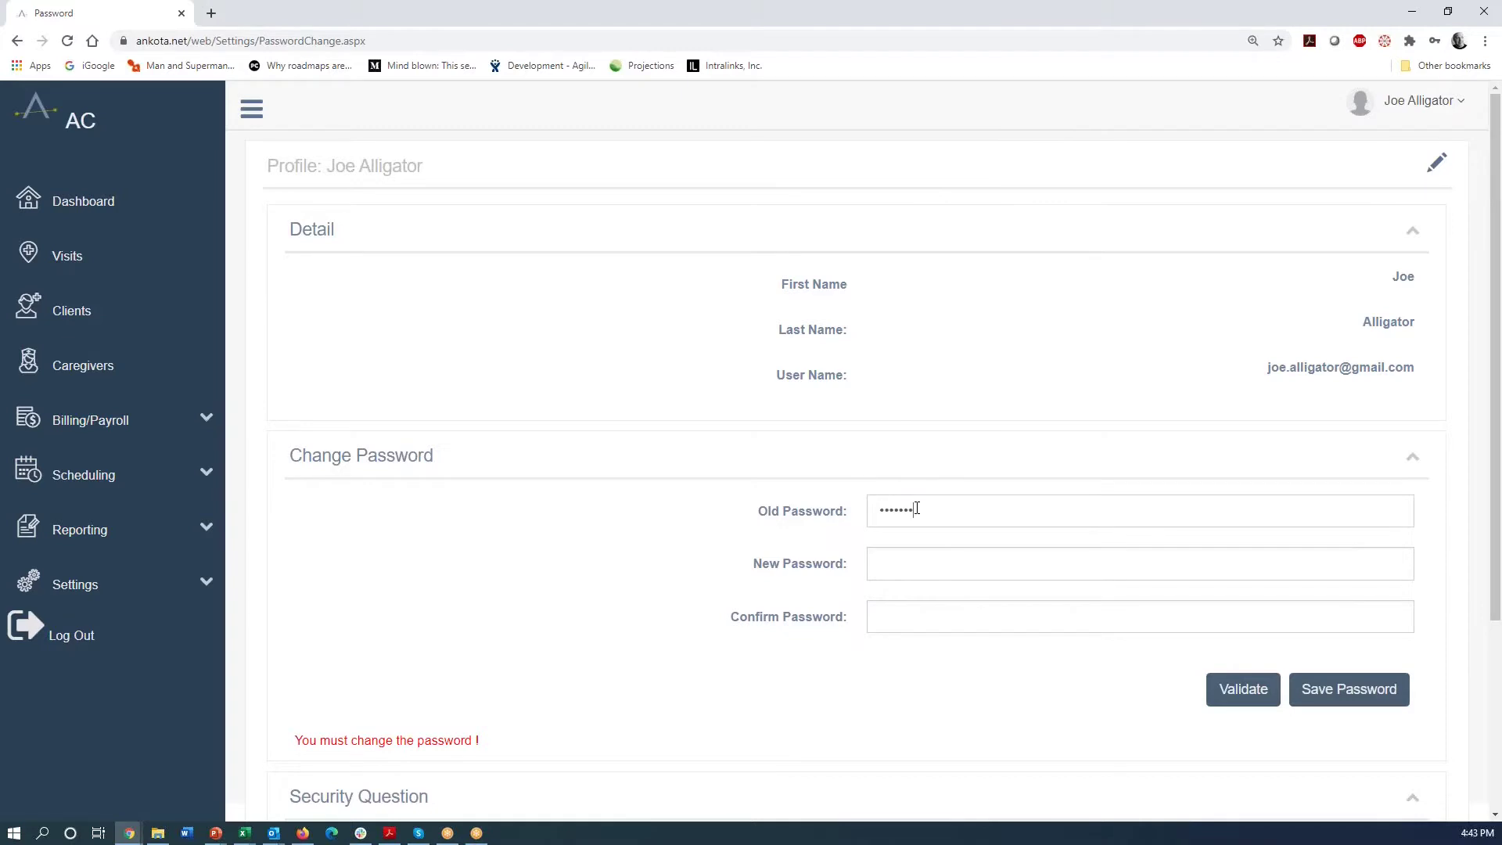
{"action": "left_click", "coordinate": [1357, 691]}
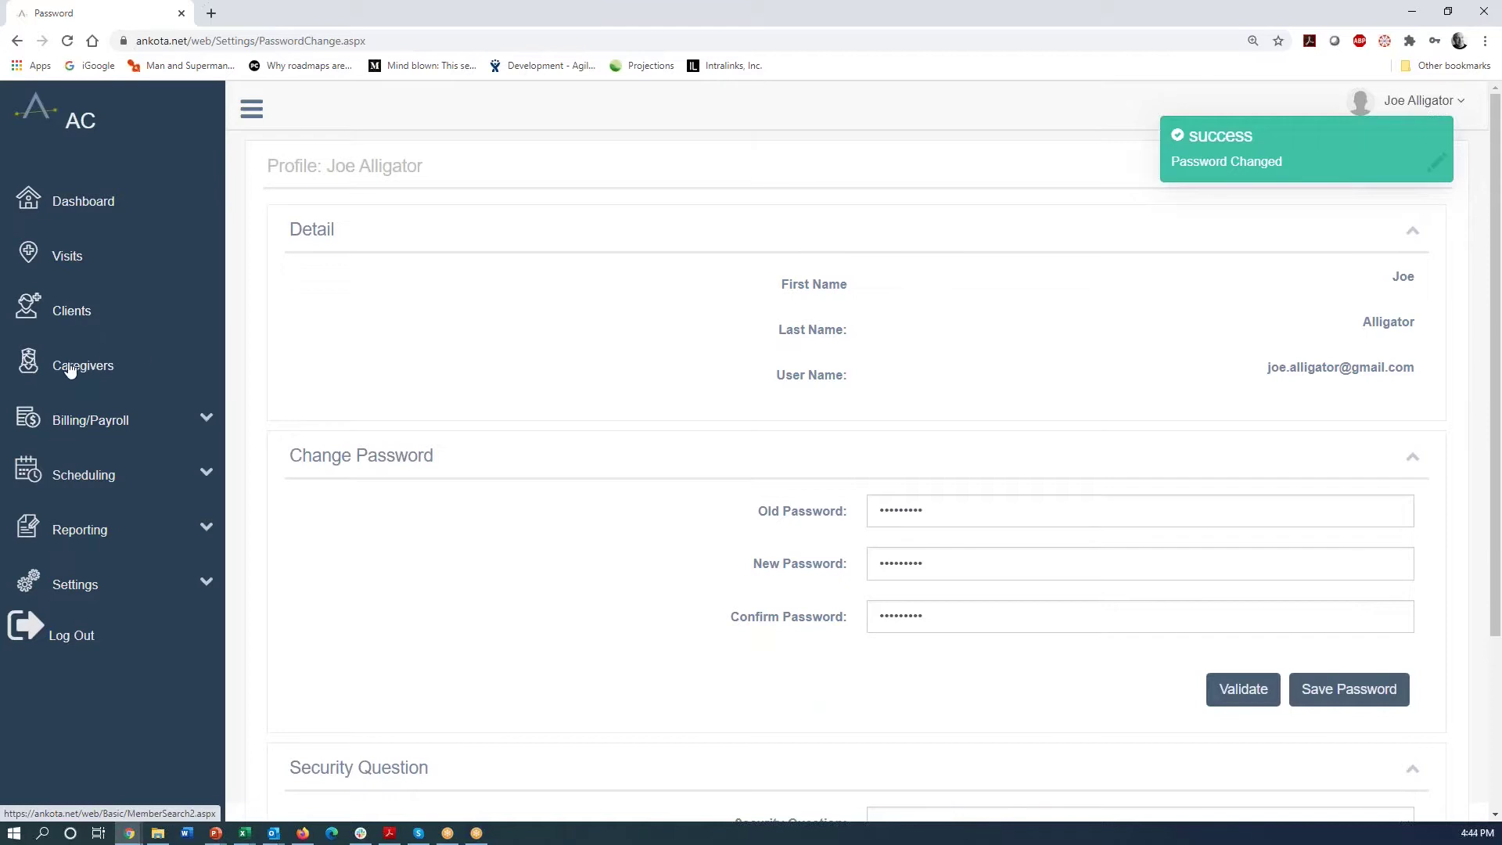
- Register a new caregiver with first and last name, gender Male, and Create Web User ticked
{"action": "left_click", "coordinate": [68, 371]}
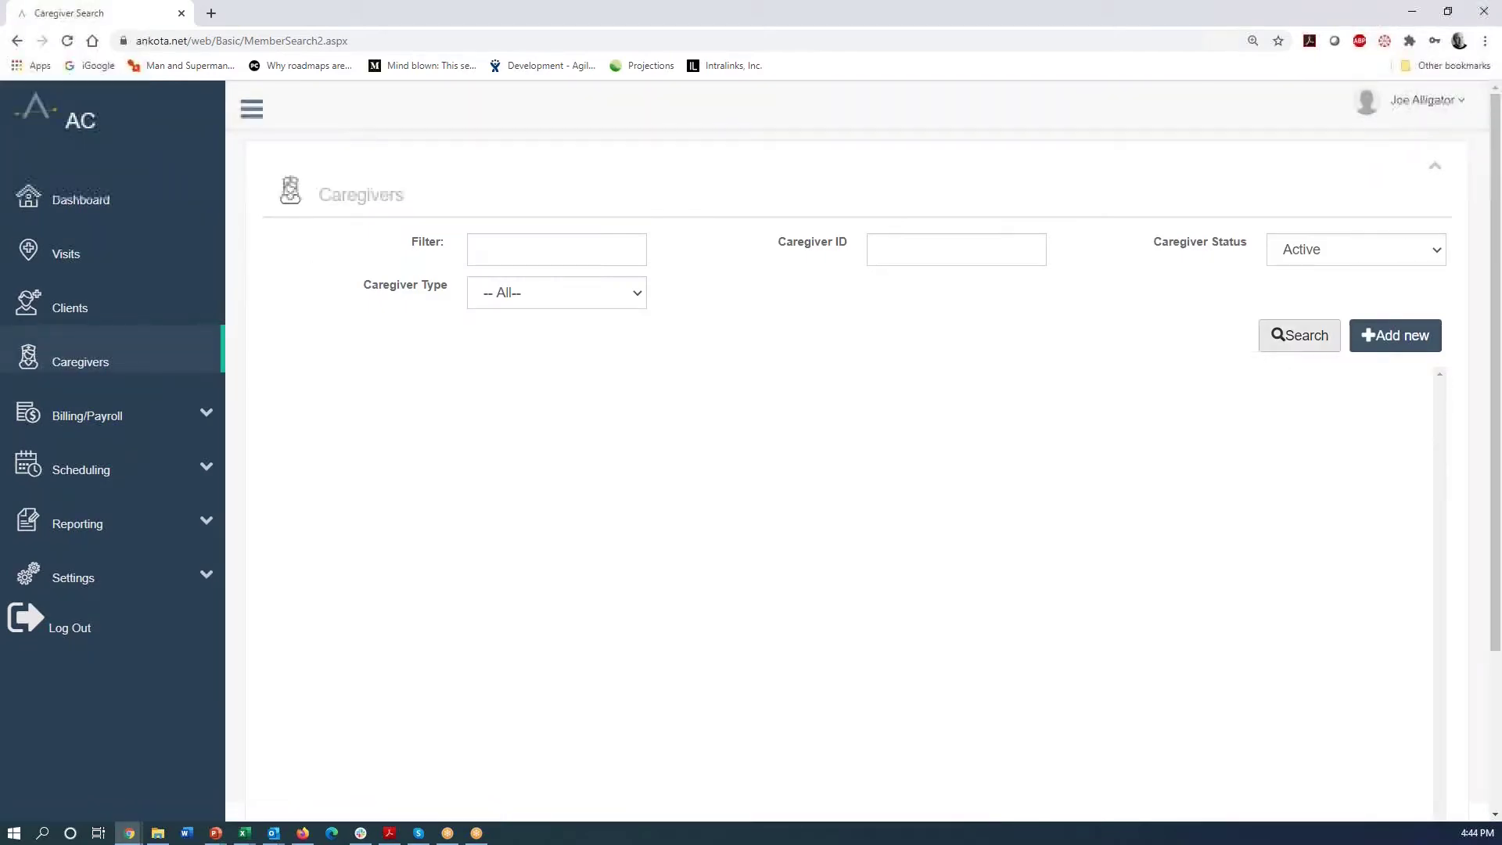
{"action": "left_click", "coordinate": [1392, 338]}
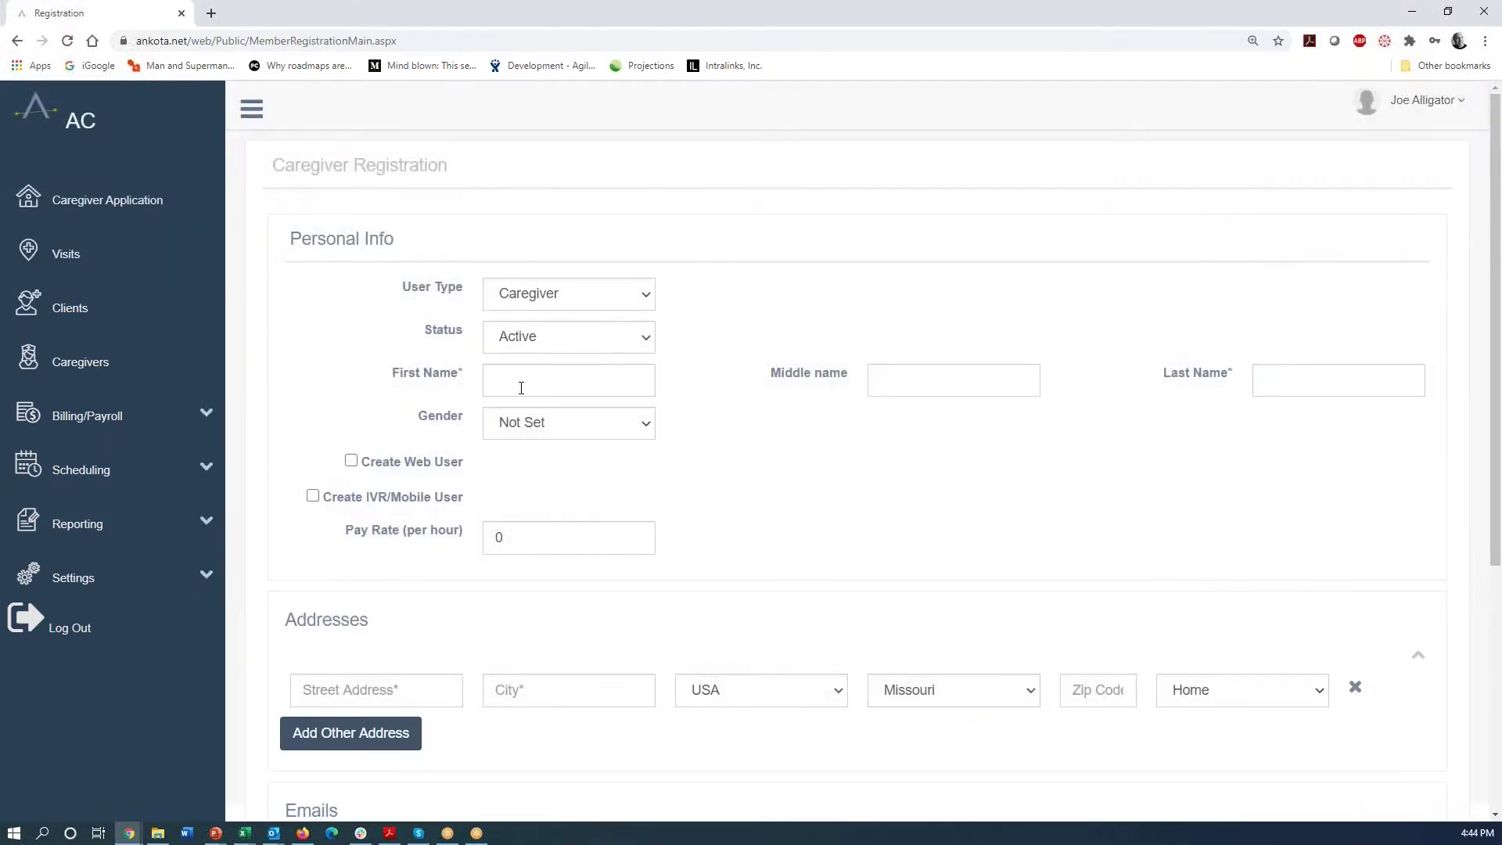
{"action": "left_click", "coordinate": [512, 384]}
{"action": "type", "text": "Simon"}
{"action": "type", "text": "Cowell"}
{"action": "left_click", "coordinate": [646, 429]}
{"action": "left_click", "coordinate": [533, 485]}
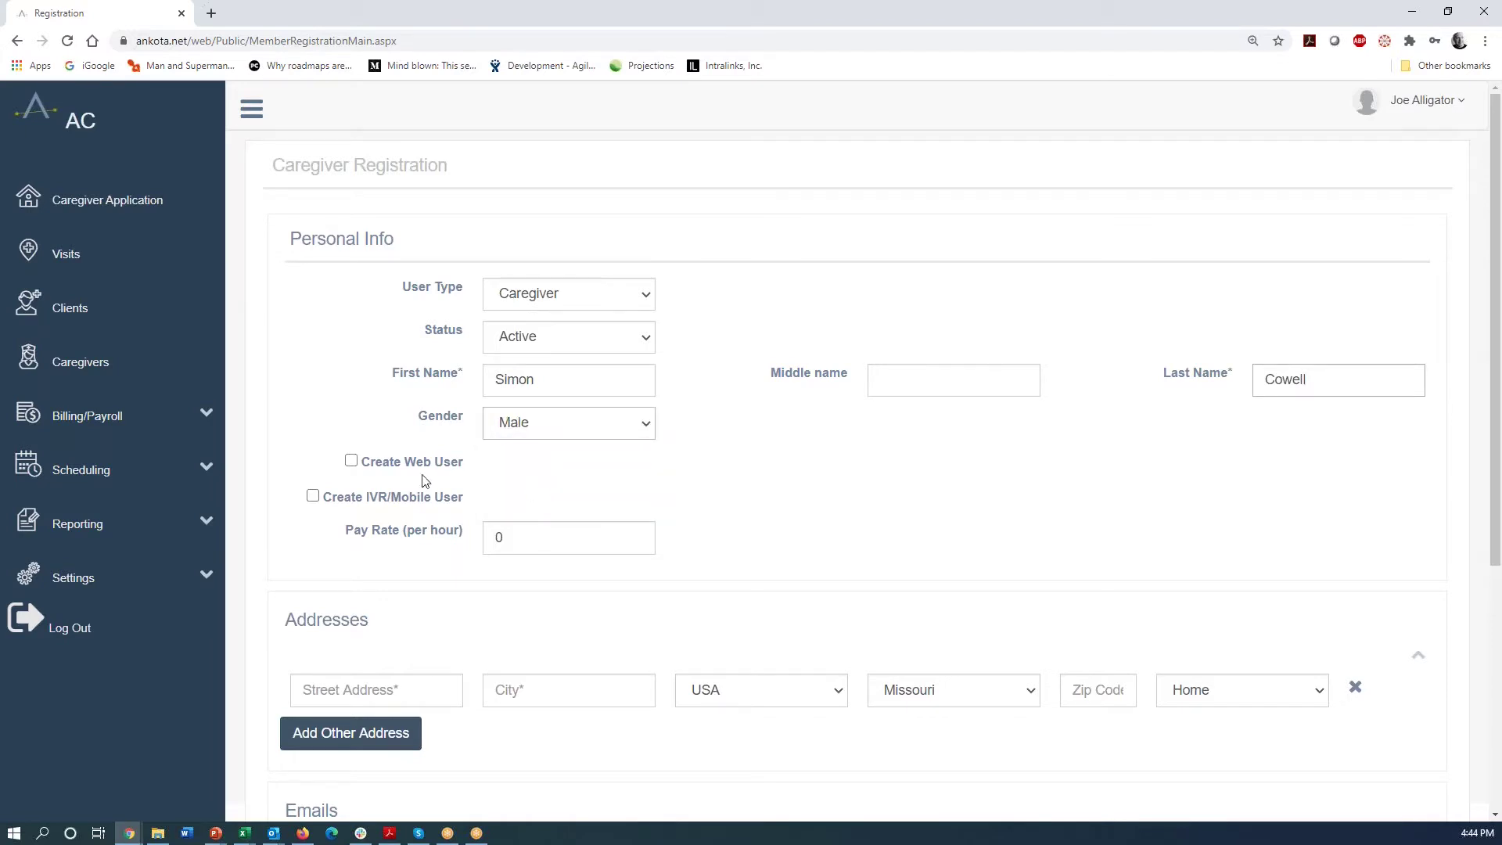
{"action": "left_click", "coordinate": [349, 462]}
- Enable the caregiver's web user account and enter its password
{"action": "left_click", "coordinate": [350, 461]}
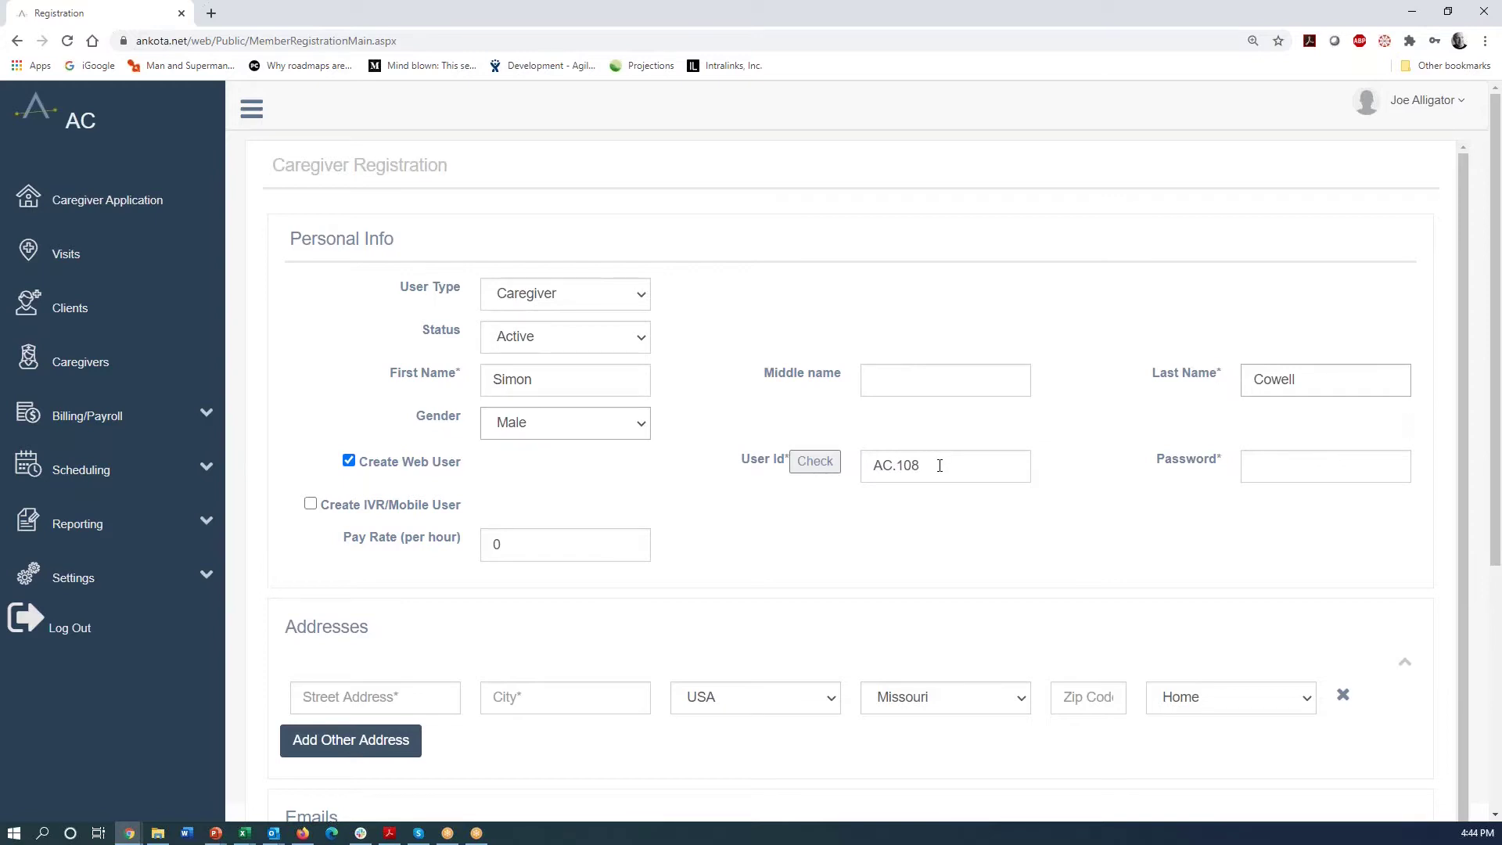
{"action": "left_click", "coordinate": [1274, 464]}
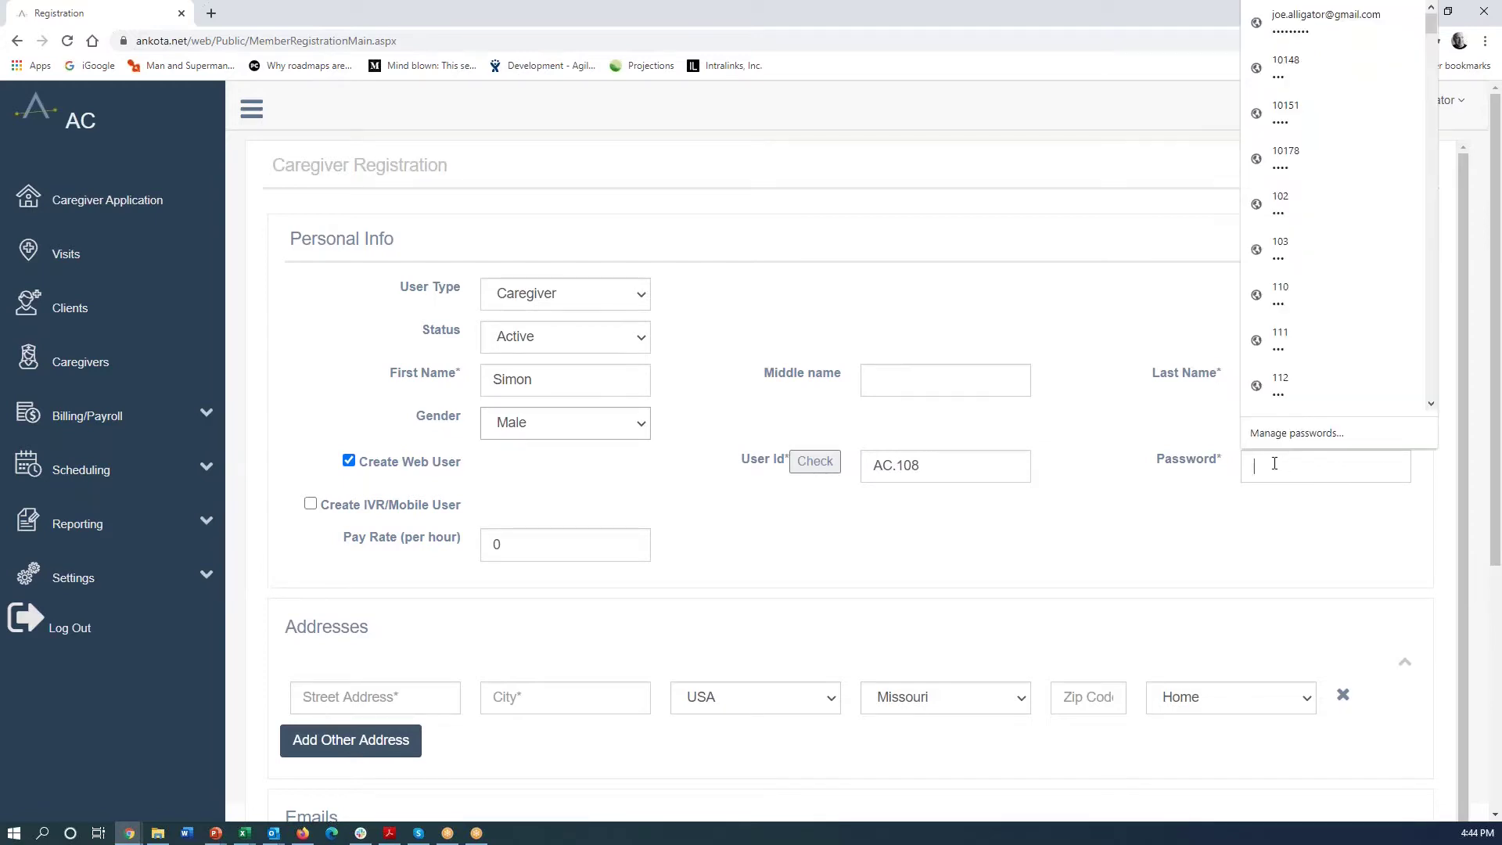
{"action": "type", "text": "*********"}
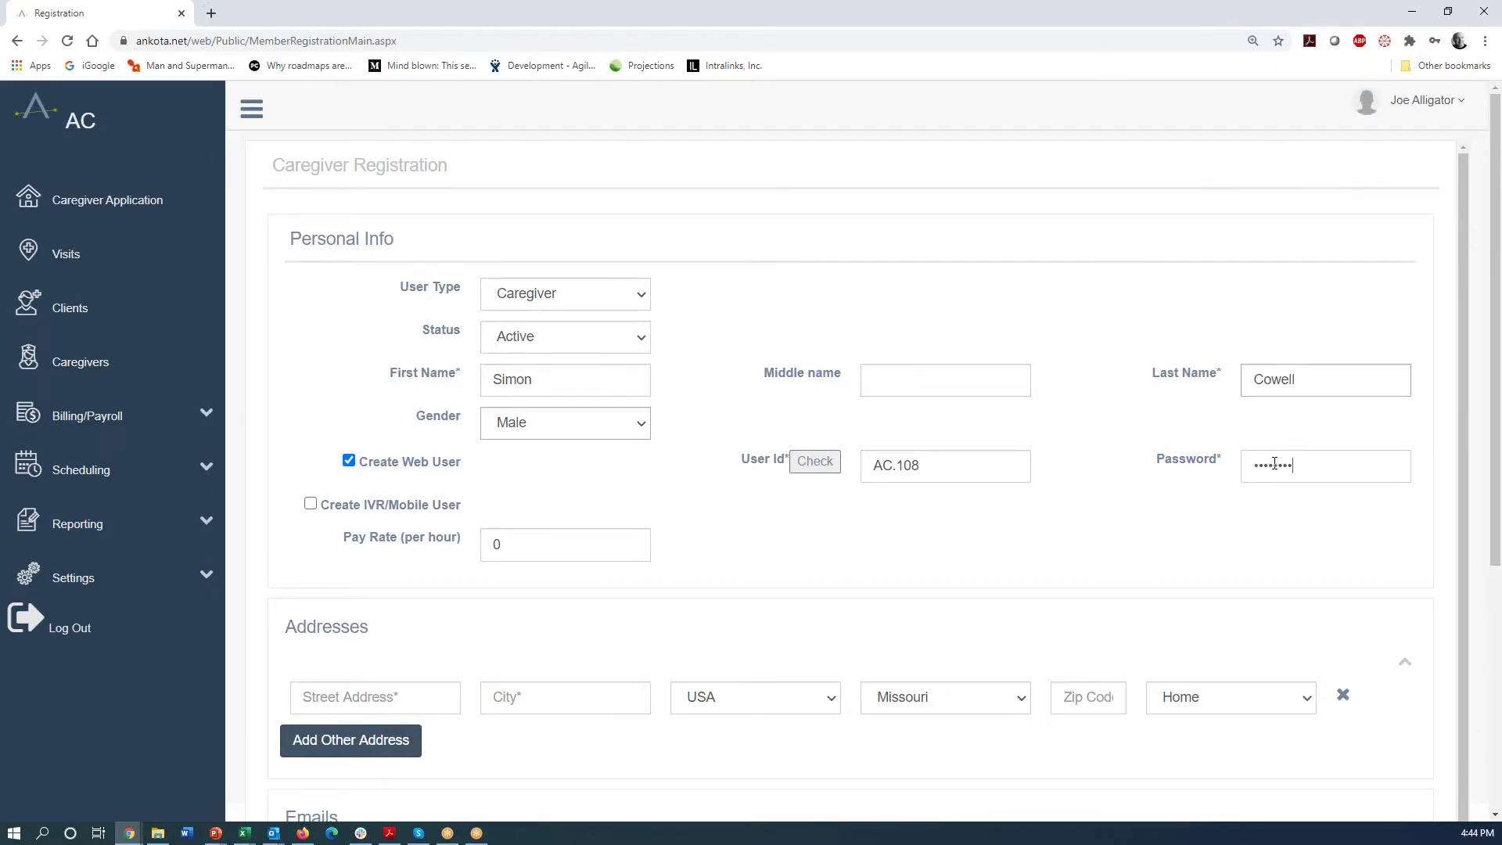
- Add an IVR/mobile user AC.108 with a PIN and set the pay rate to 12.50 per hour
{"action": "left_click", "coordinate": [311, 504]}
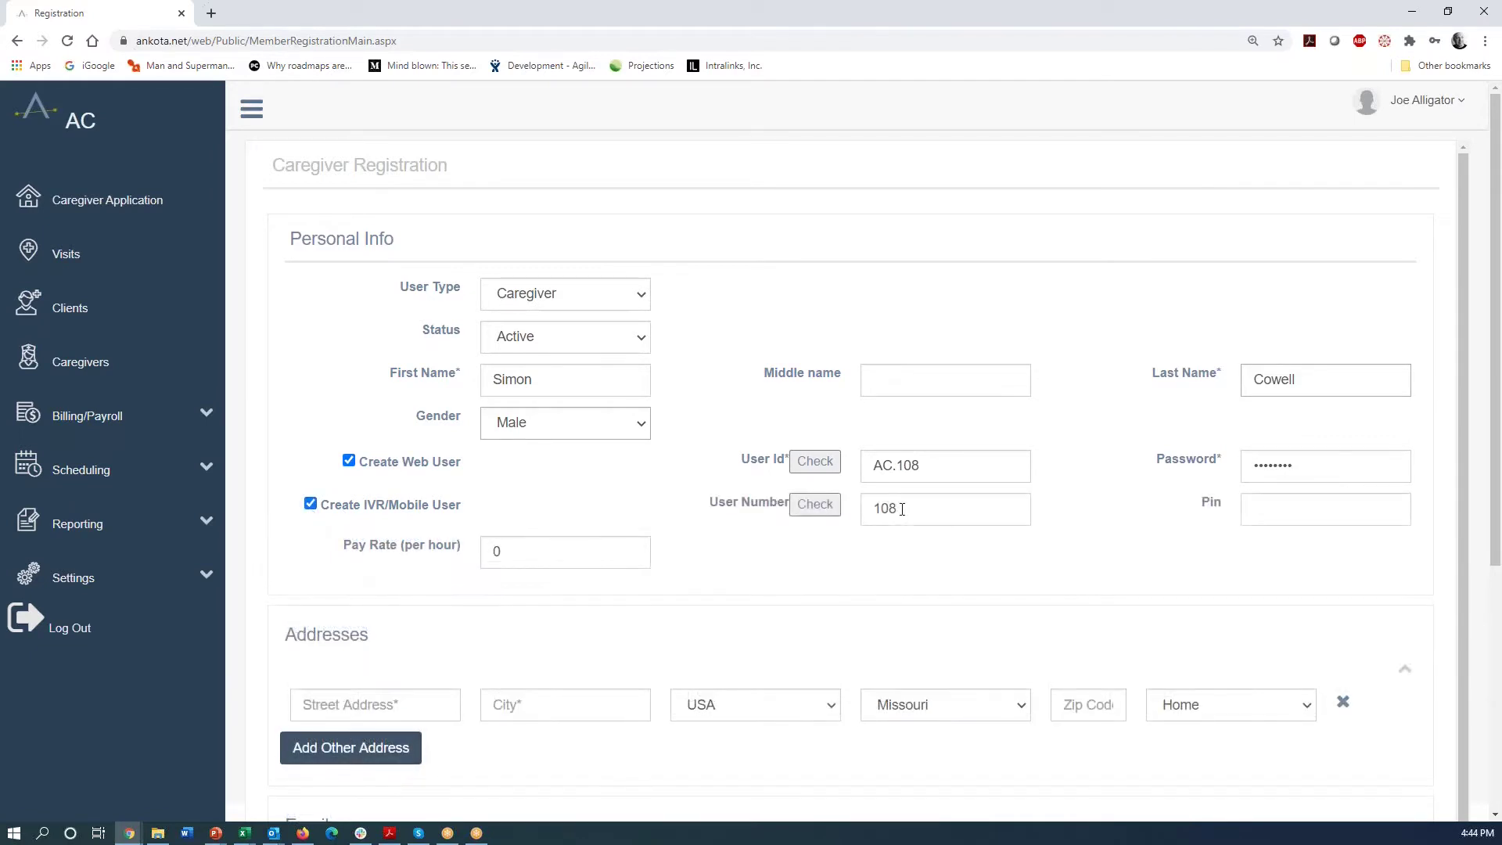
{"action": "left_click", "coordinate": [893, 467]}
{"action": "type", "text": "."}
{"action": "left_click", "coordinate": [1271, 514]}
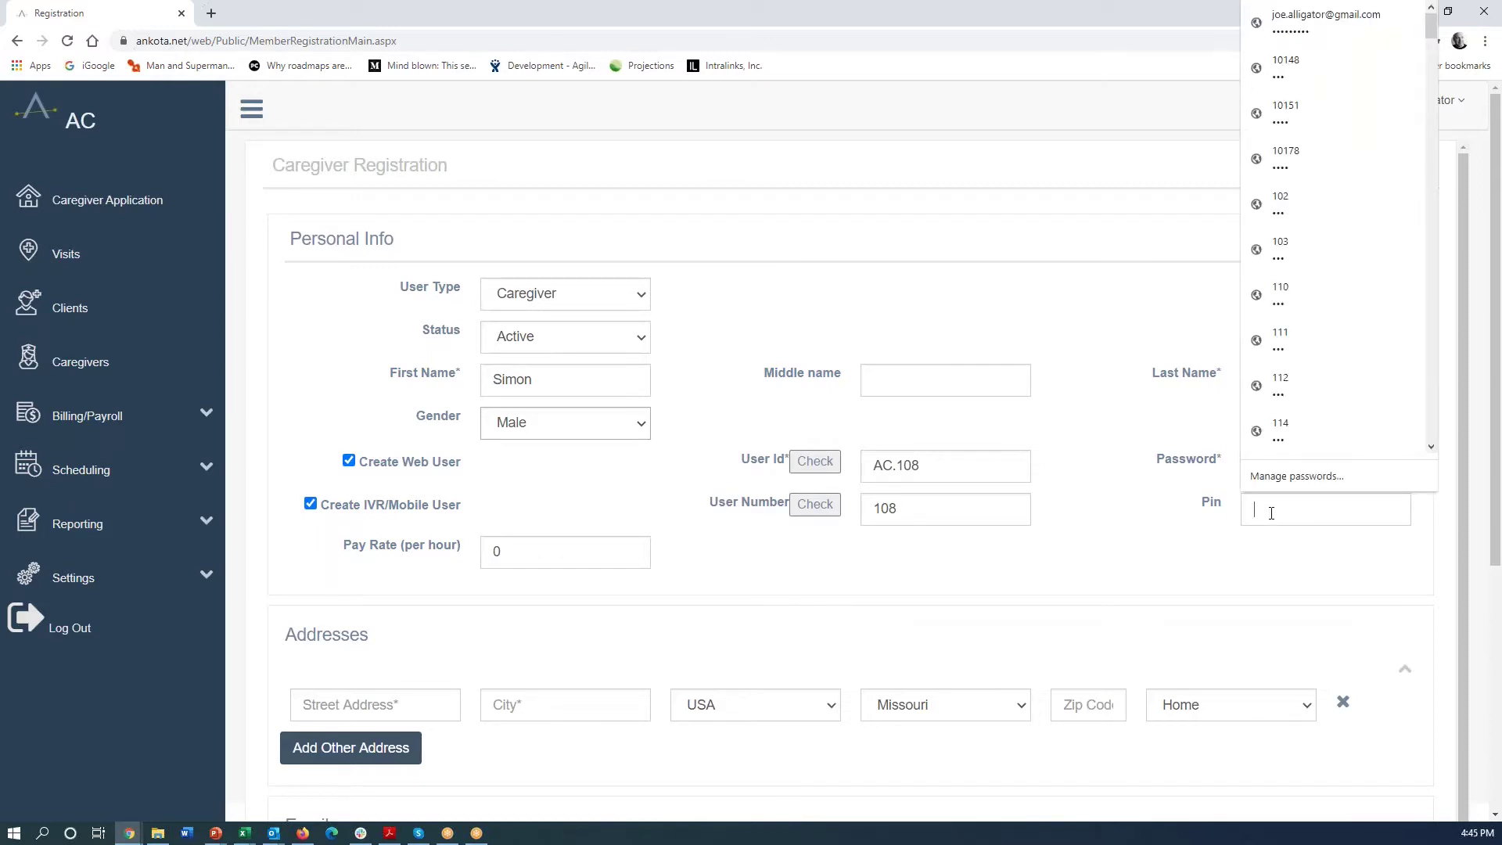
{"action": "type", "text": "1234"}
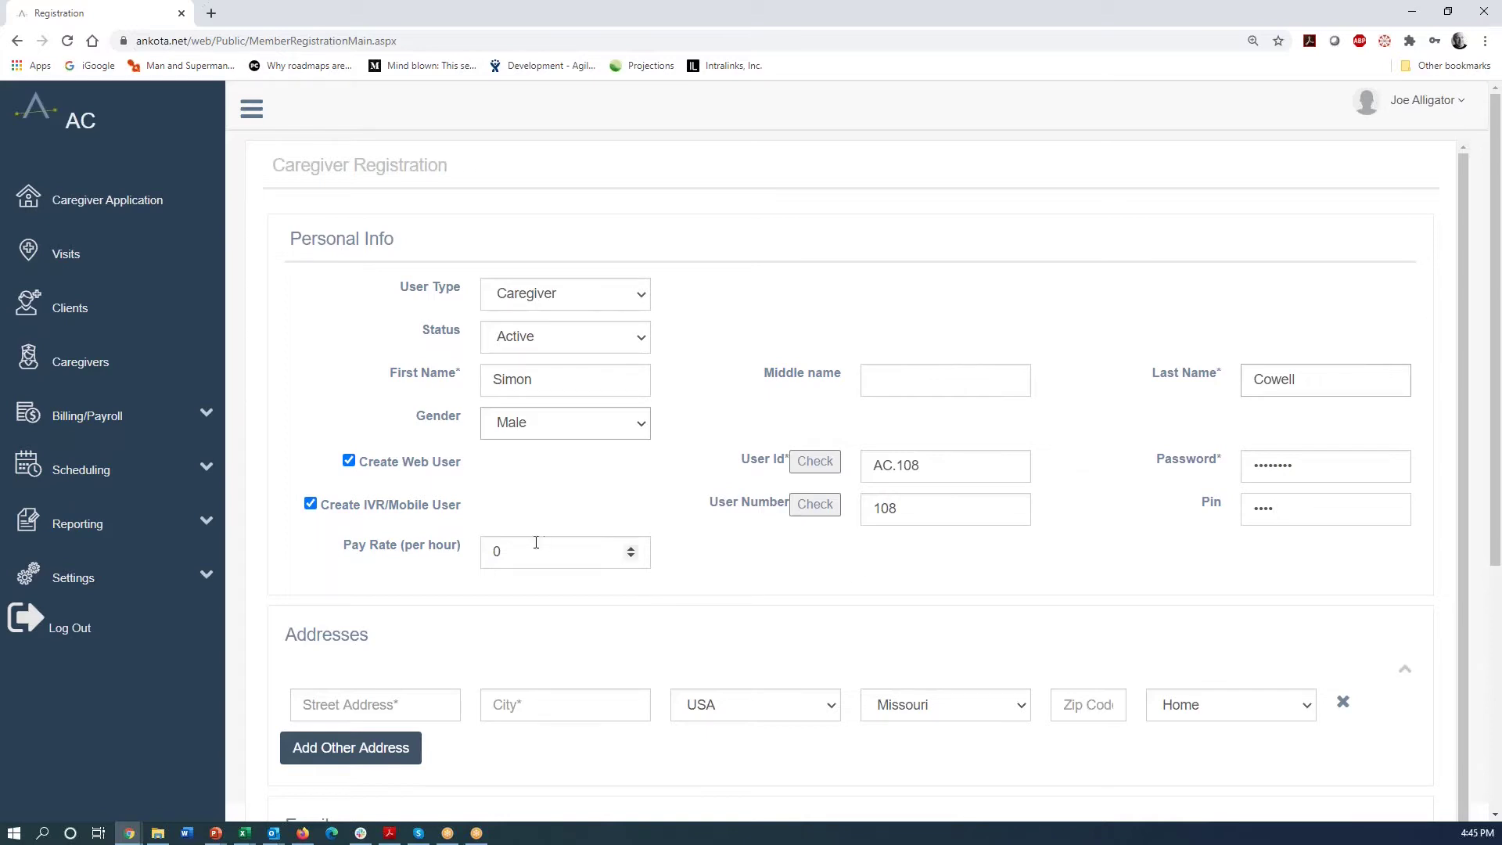
{"action": "left_click_drag", "start_coordinate": [509, 544], "coordinate": [481, 546]}
{"action": "type", "text": "12.50"}
- Fill the caregiver's home address from the saved Boston, Massachusetts autofill entry
{"action": "left_click", "coordinate": [306, 703]}
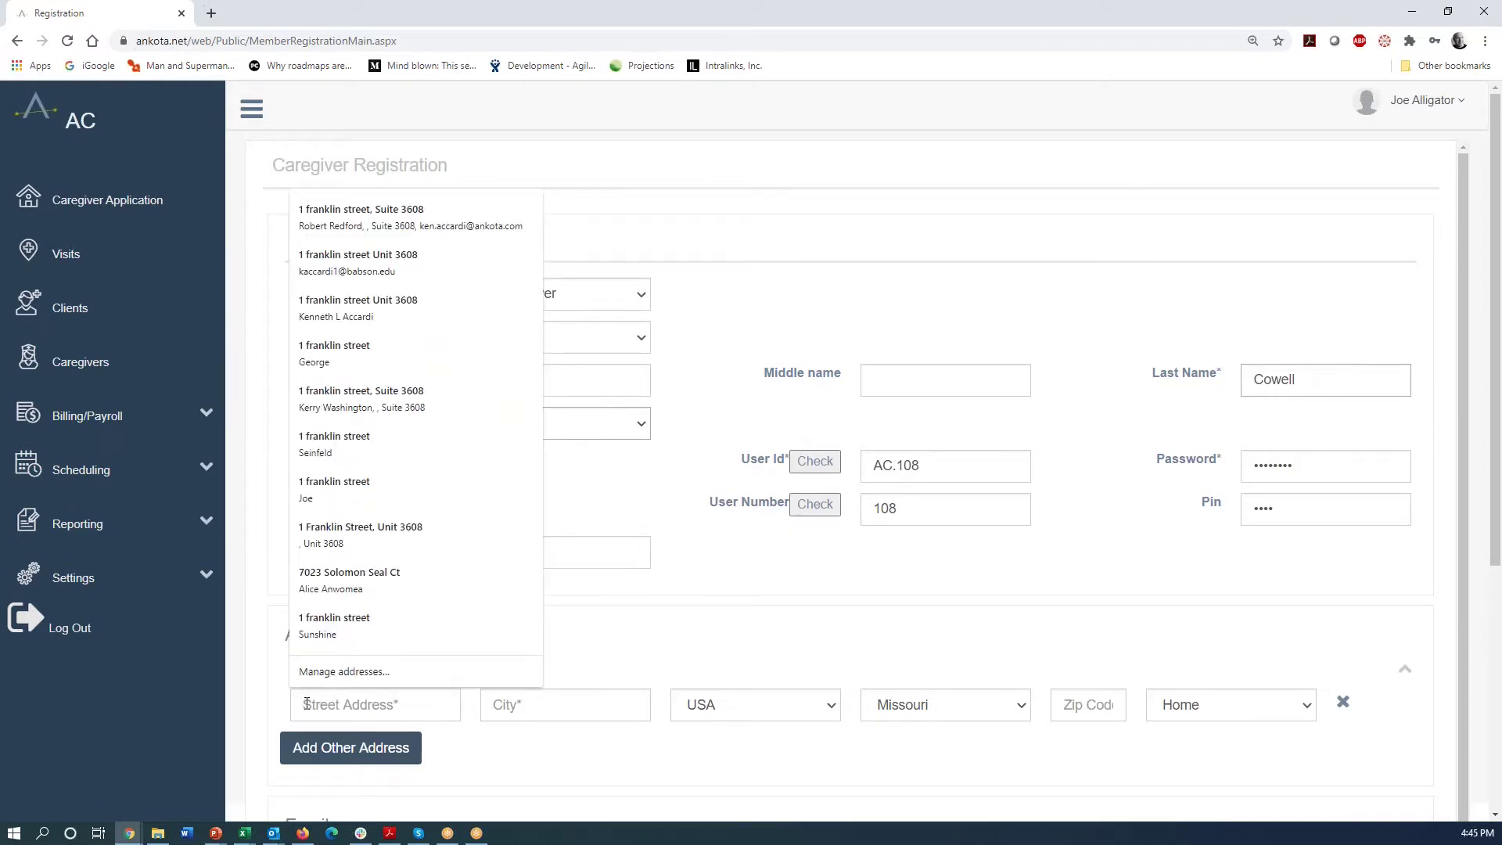
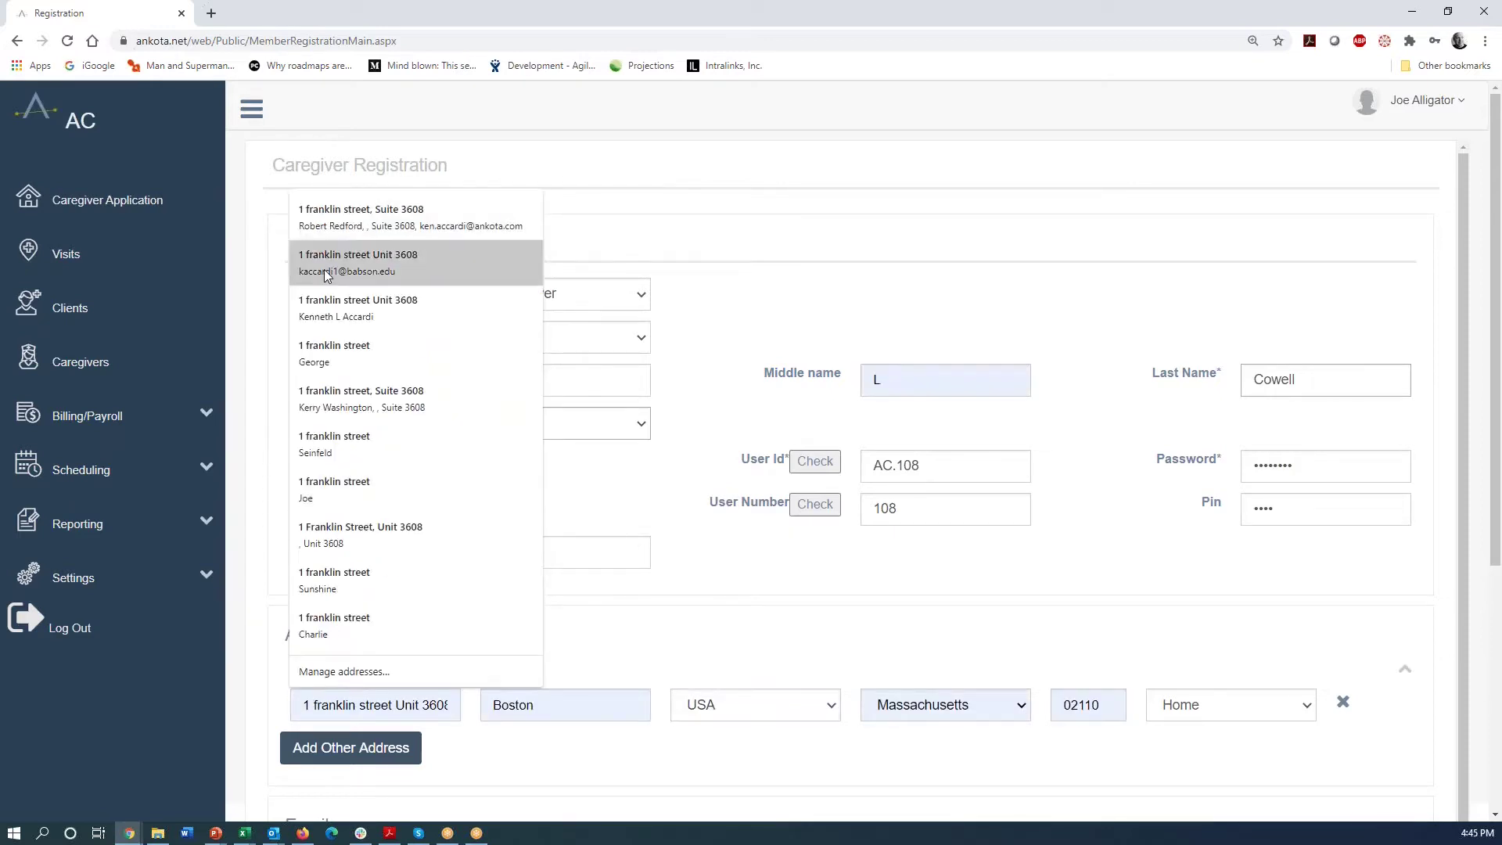
{"action": "left_click", "coordinate": [326, 260]}
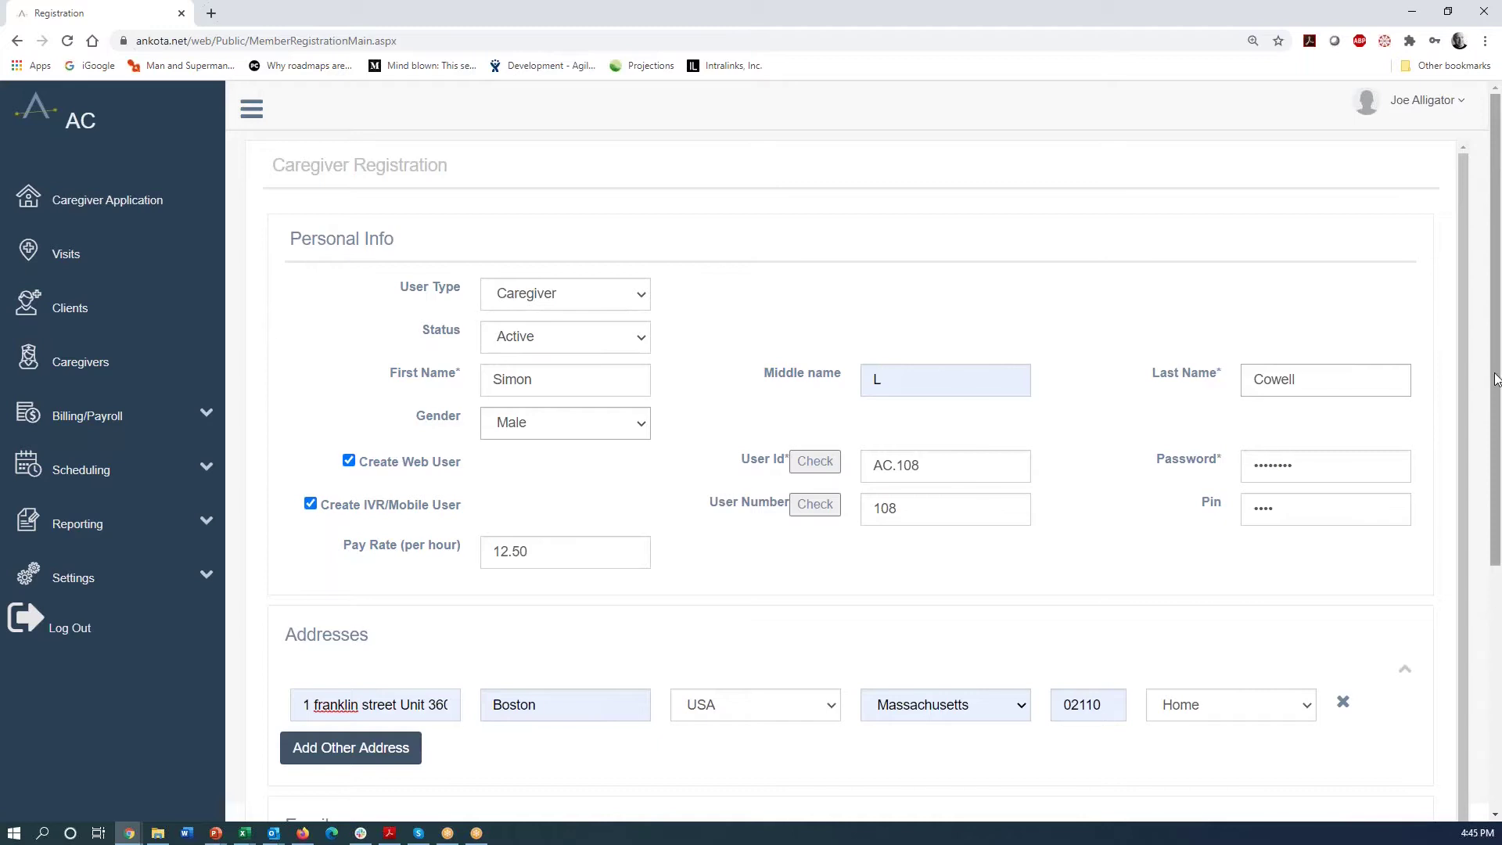
- Replace the autofilled e-mail with the pasted company e-mail address
{"action": "left_click_drag", "start_coordinate": [1495, 384], "coordinate": [1499, 585]}
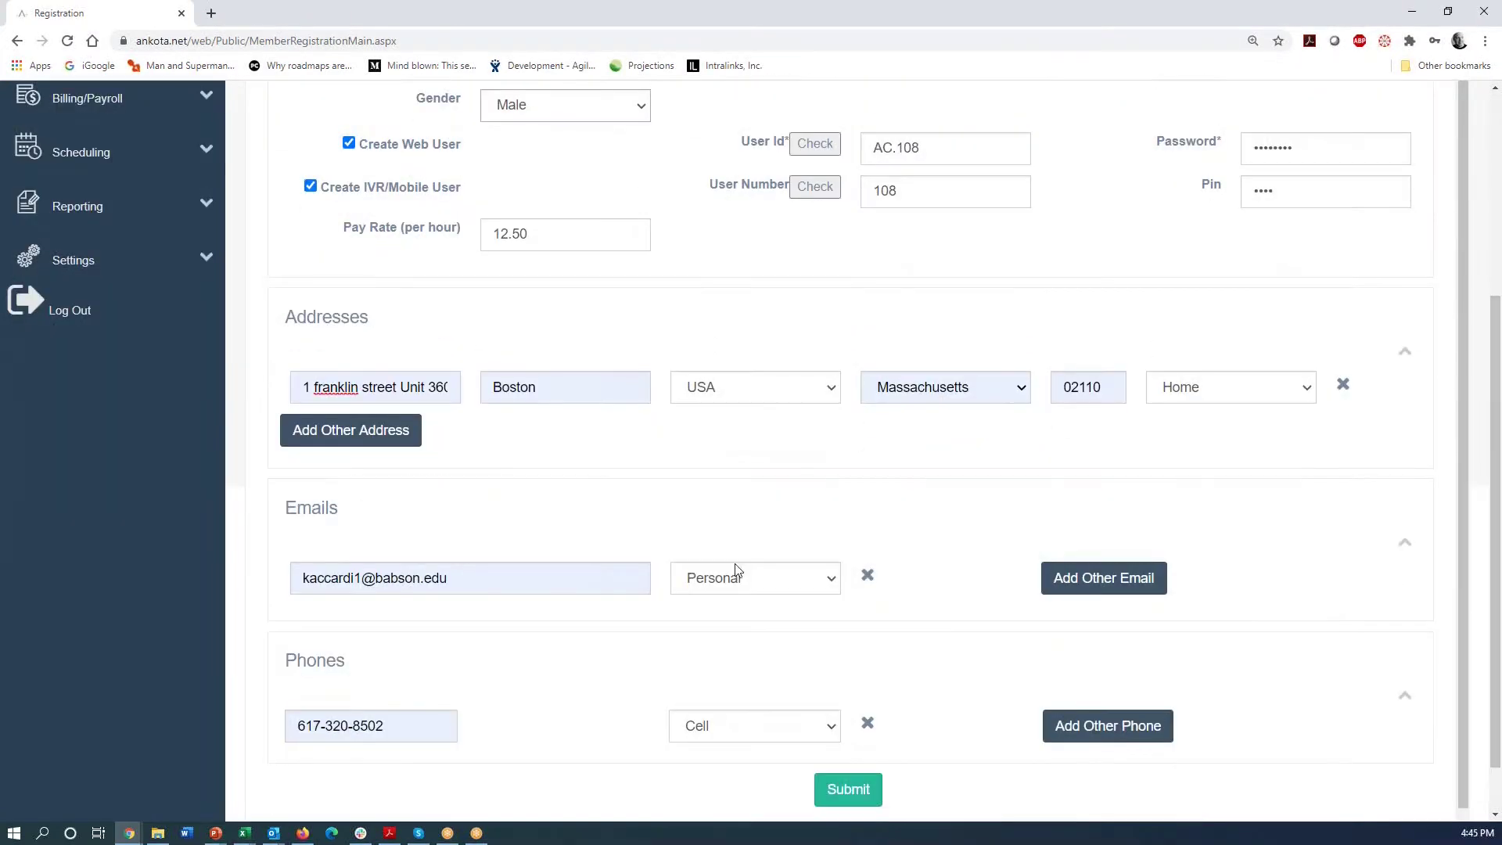
{"action": "left_click_drag", "start_coordinate": [465, 578], "coordinate": [186, 591]}
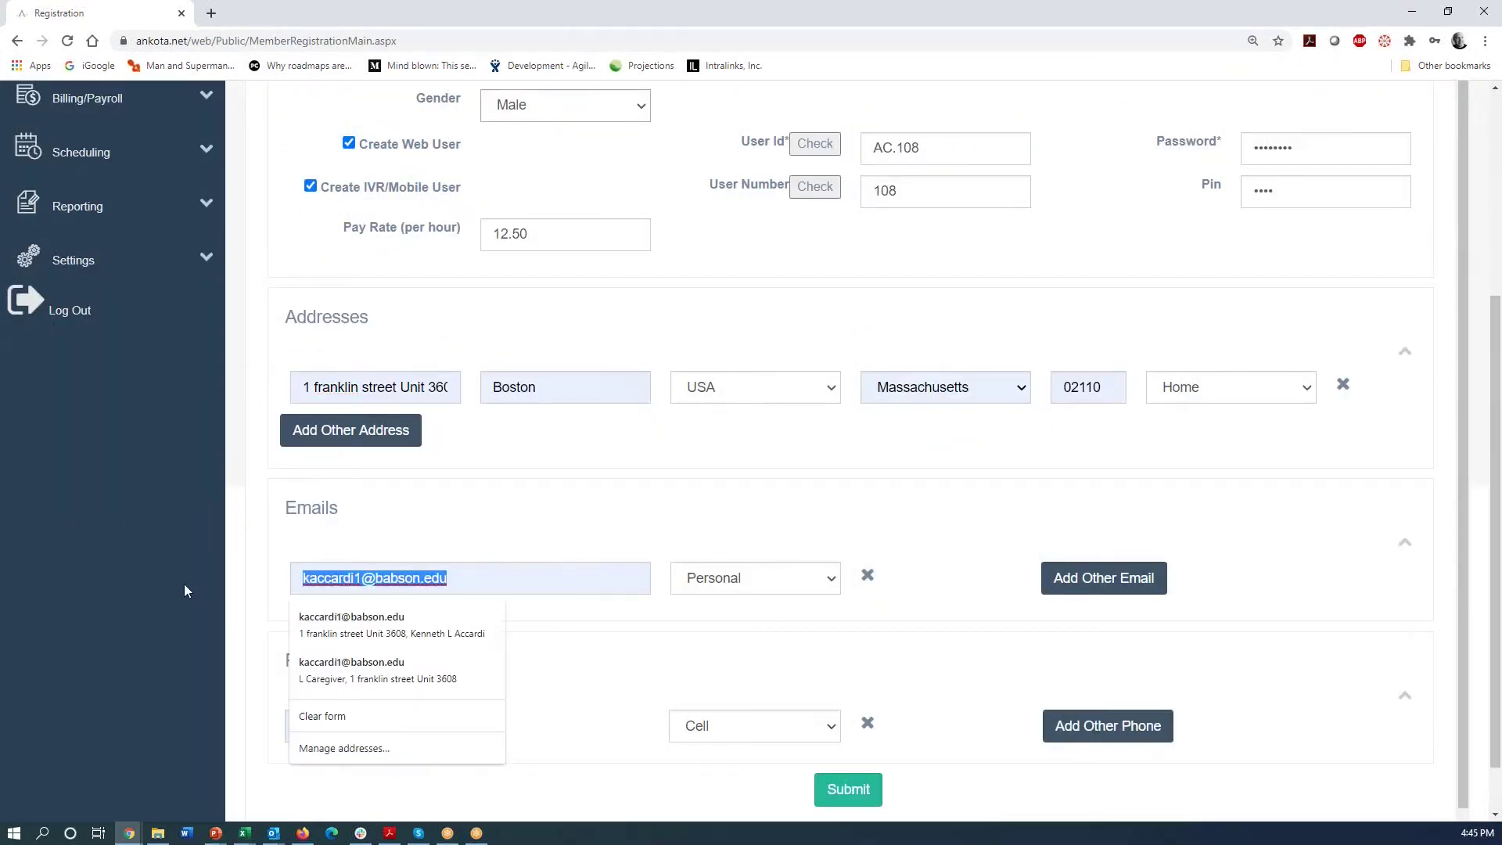
{"action": "key", "text": "BackSpace"}
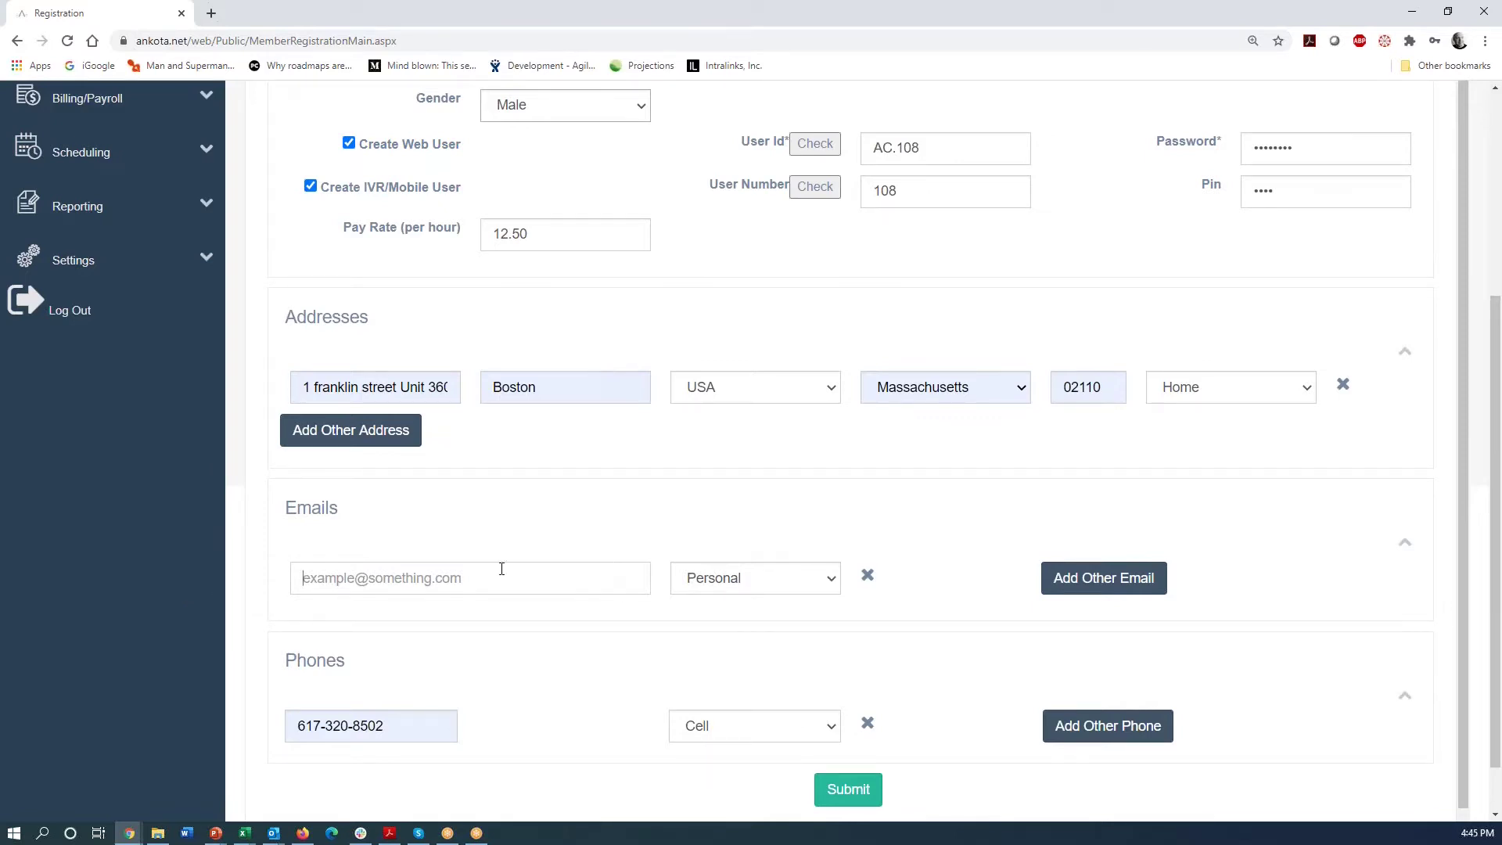
{"action": "key", "text": "ctrl+v"}
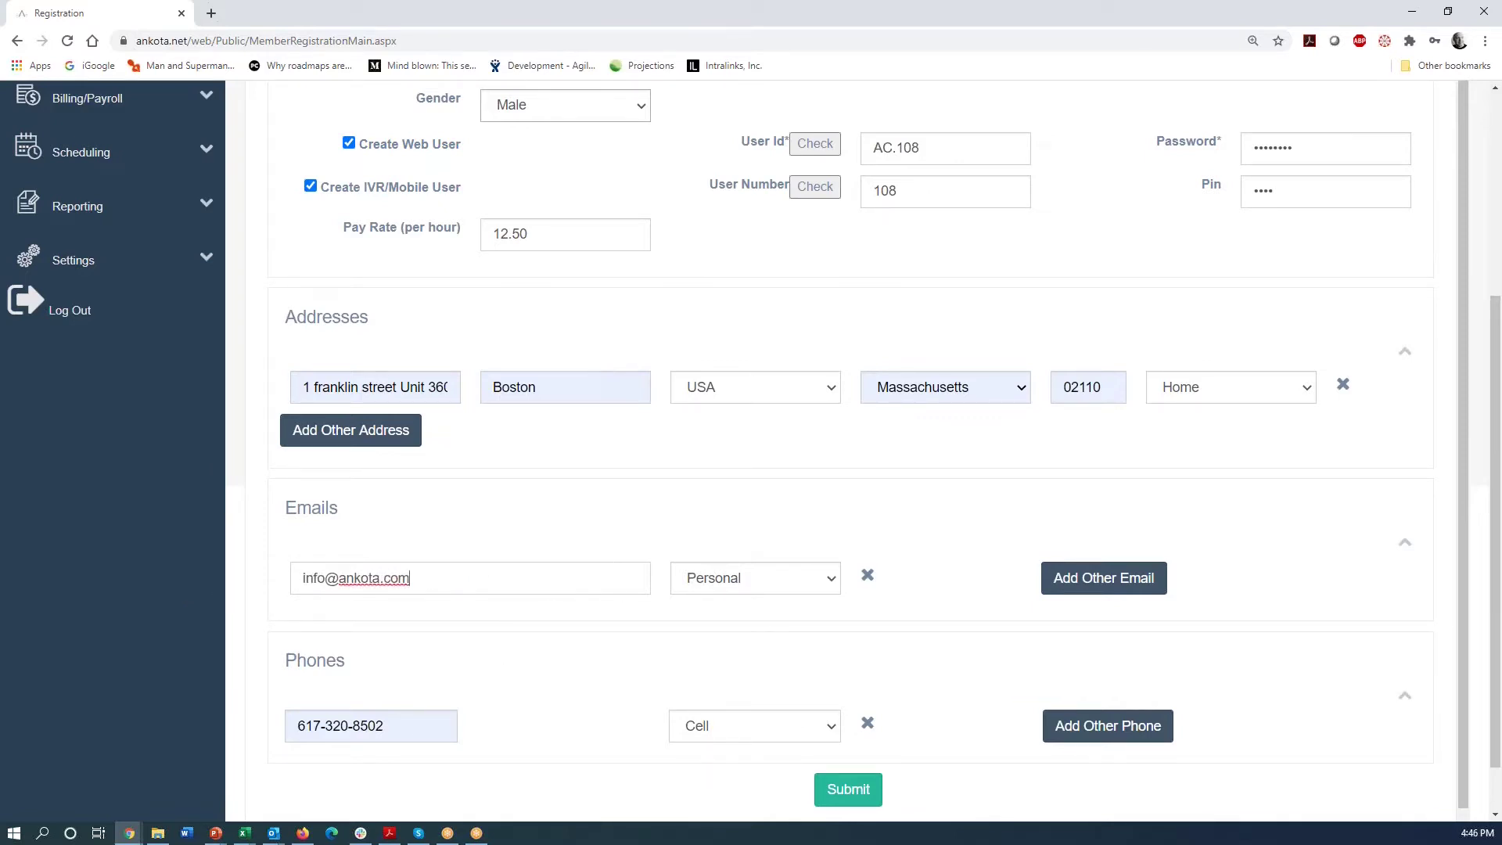
- Submit the caregiver registration, opening the Active Caregiver Details record for AC.108
{"action": "left_click", "coordinate": [834, 793]}
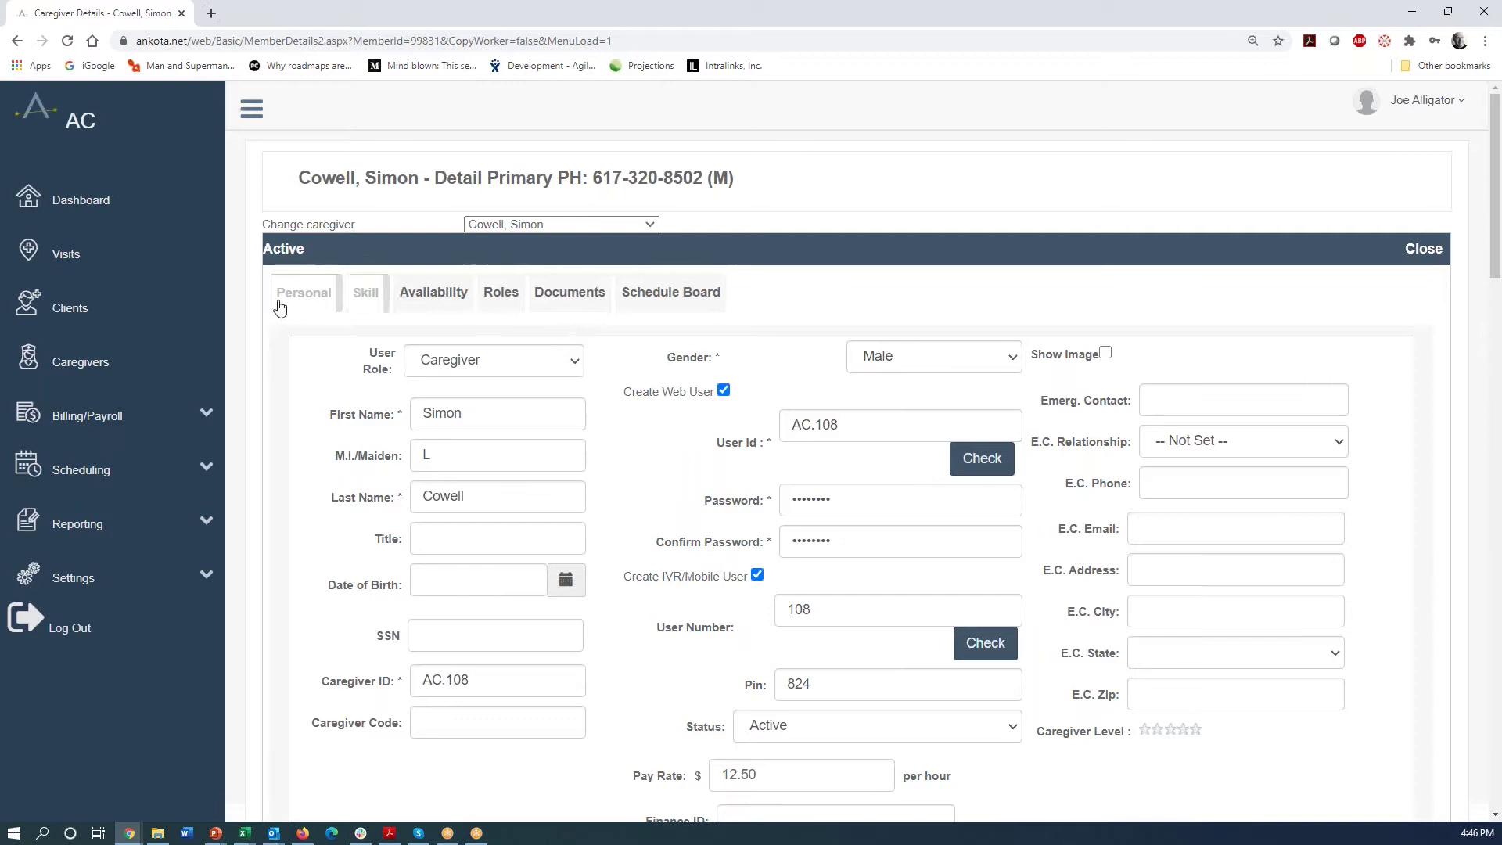
- Start a new client, entering the client ID, first and last name, and gender Female
{"action": "left_click", "coordinate": [63, 313]}
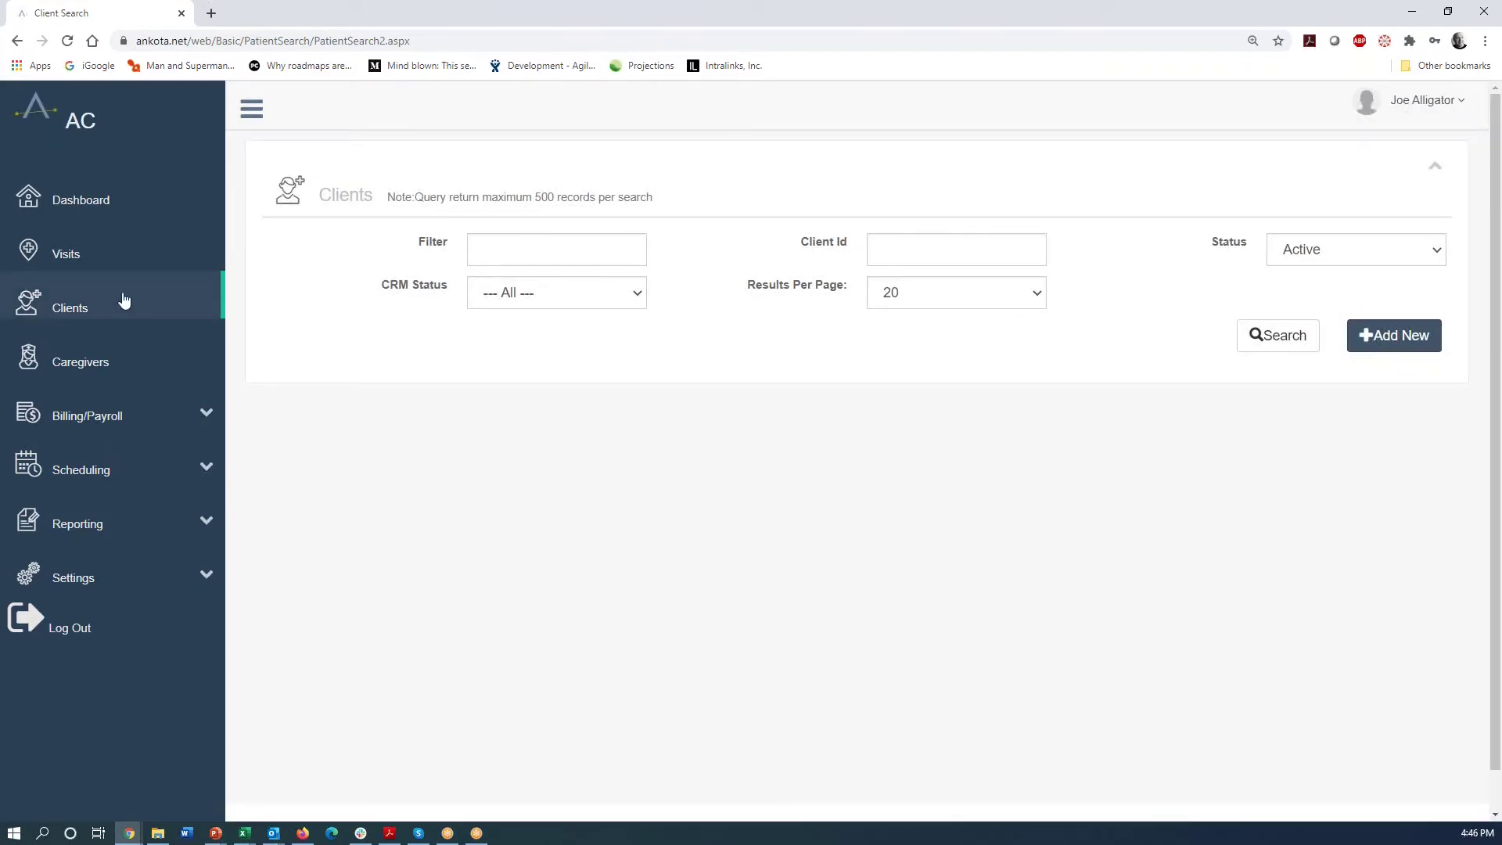
{"action": "left_click", "coordinate": [1377, 348]}
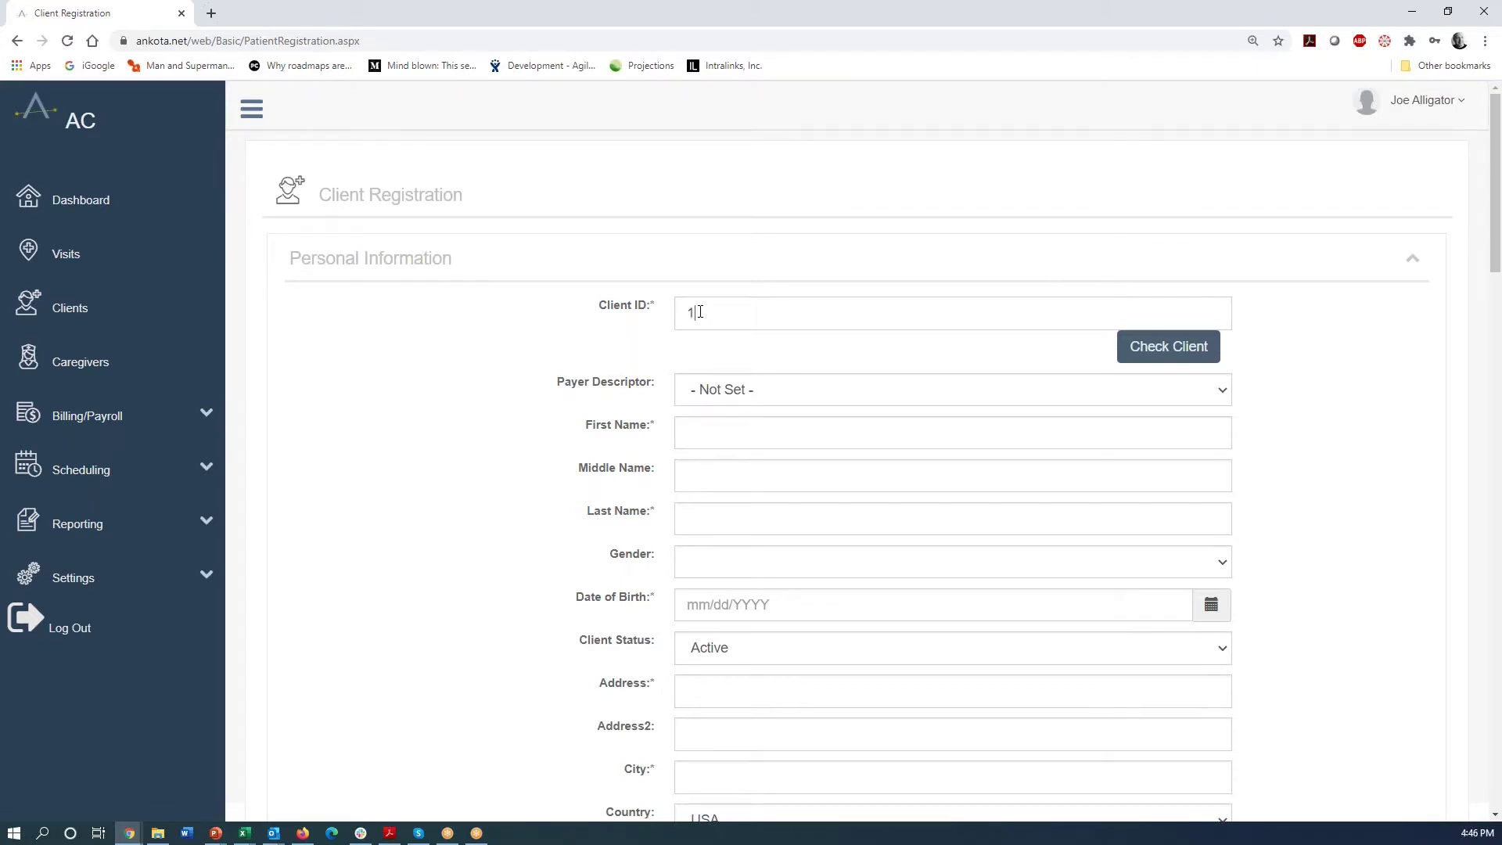
{"action": "type", "text": "0000"}
{"action": "left_click", "coordinate": [708, 435]}
{"action": "type", "text": "H"}
{"action": "type", "text": "Klum"}
{"action": "key", "text": "Tab"}
{"action": "key", "text": "f"}
{"action": "left_click", "coordinate": [1211, 605]}
{"action": "left_click", "coordinate": [848, 642]}
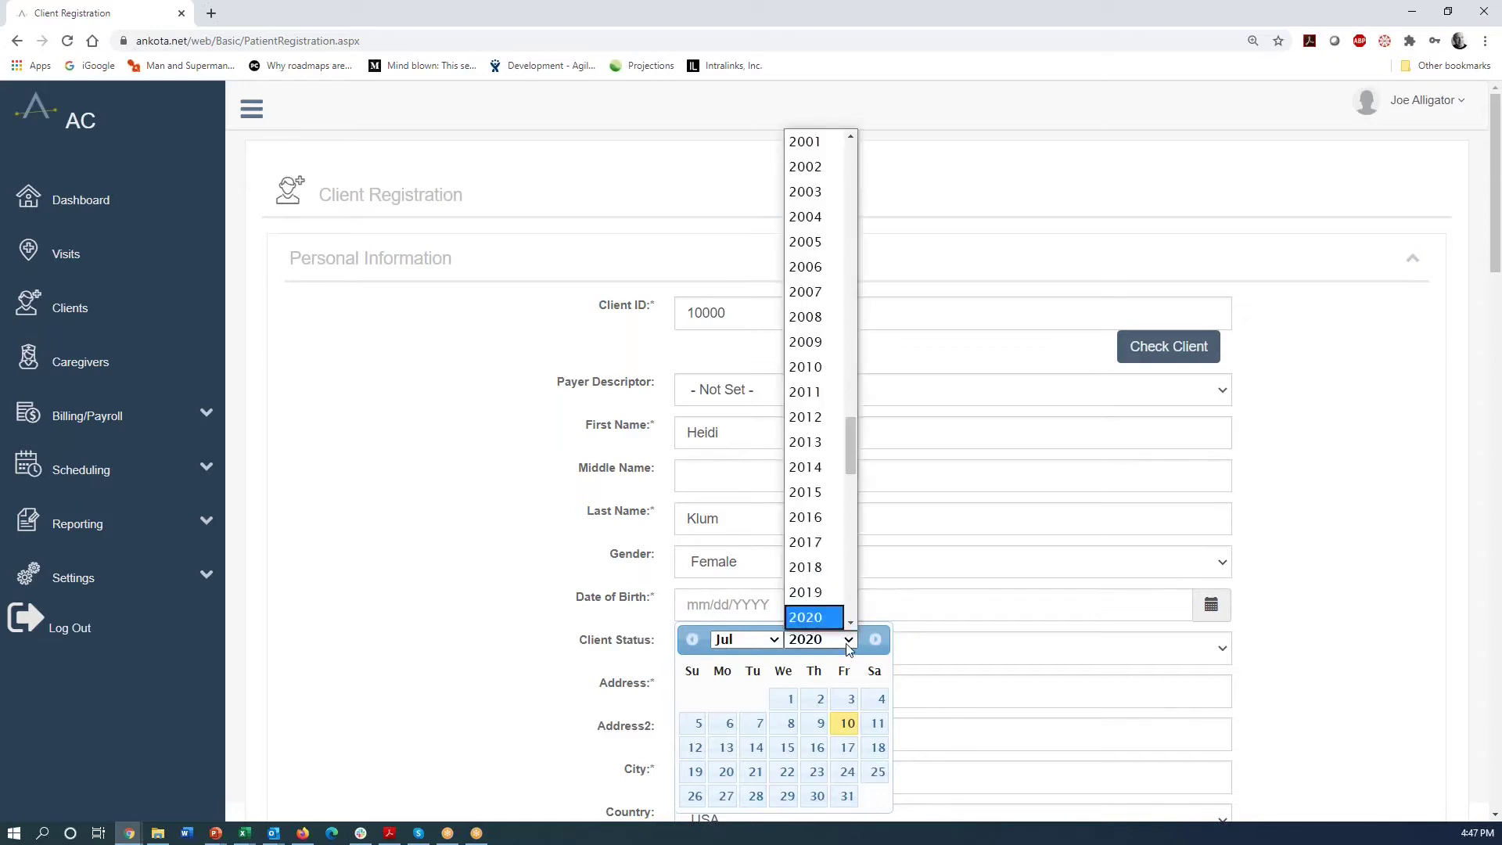
{"action": "left_click_drag", "start_coordinate": [849, 468], "coordinate": [851, 413]}
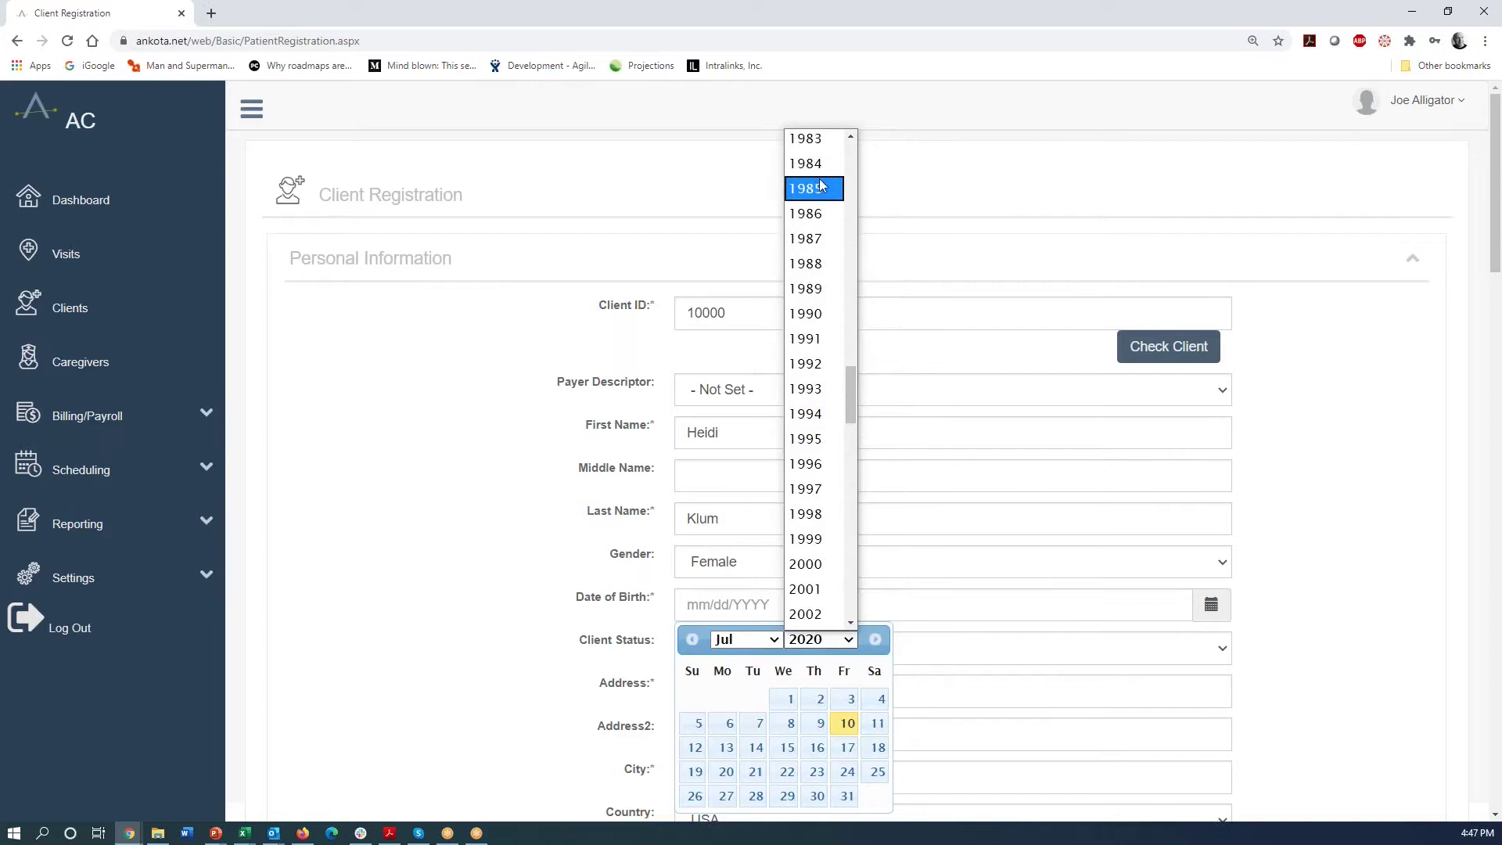
{"action": "left_click", "coordinate": [805, 141]}
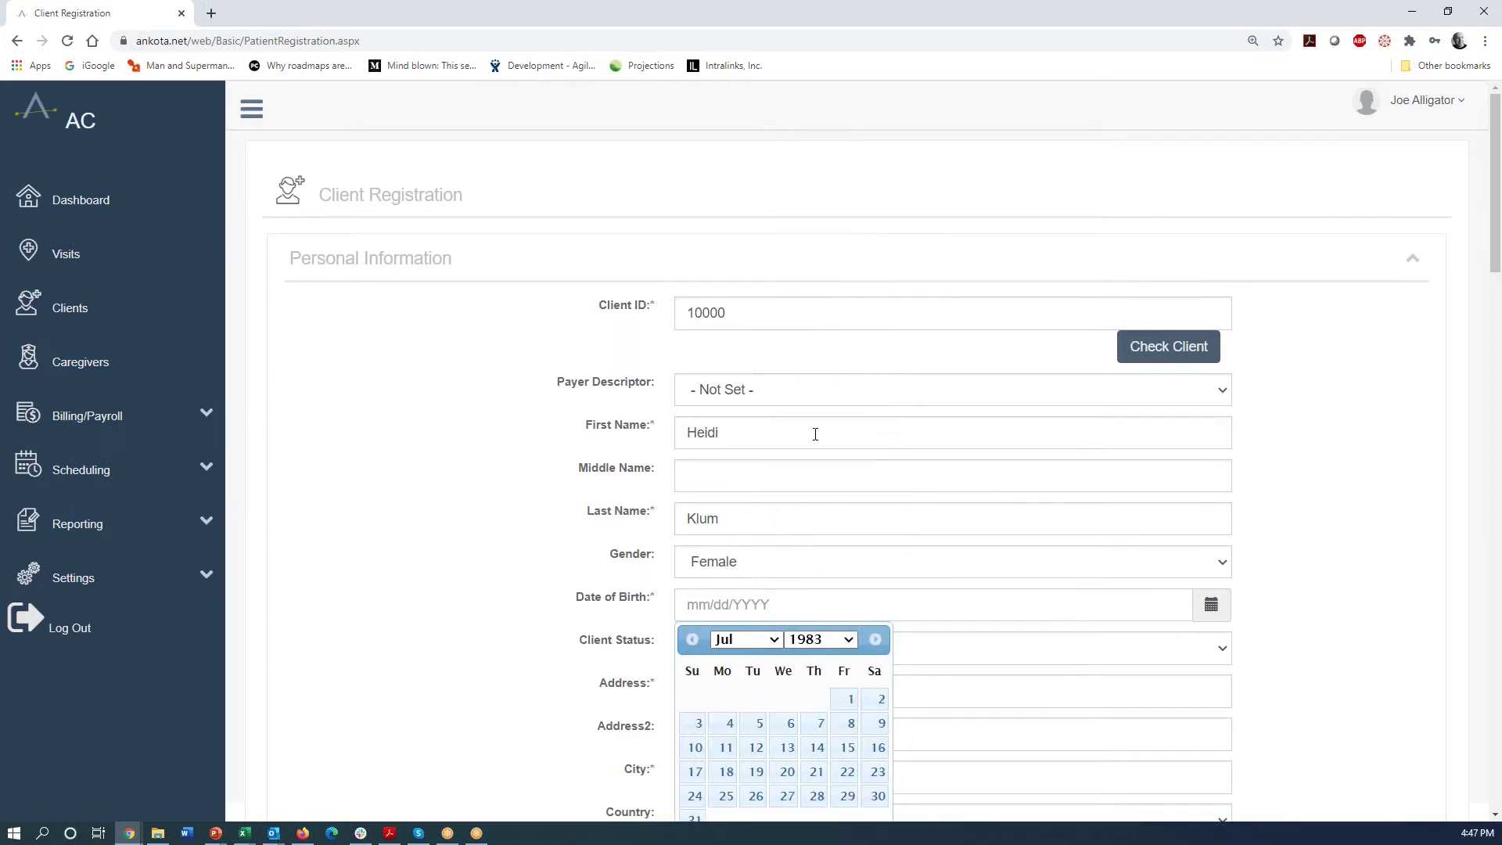
{"action": "left_click", "coordinate": [696, 722]}
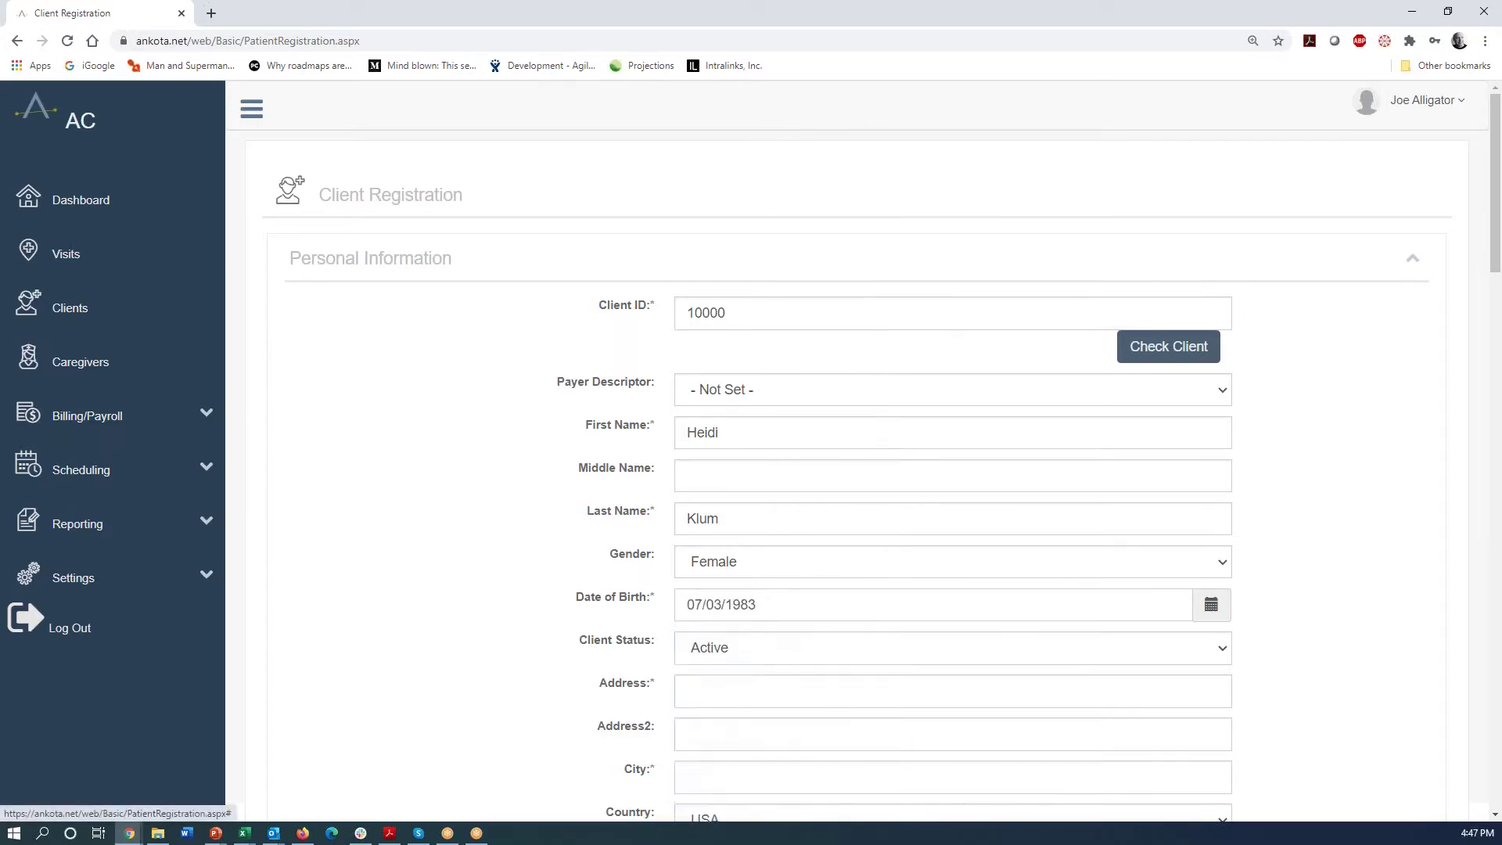
- Fill the Boston address from autofill, clear the County and Email fields, and scroll to Submit
{"action": "left_click", "coordinate": [701, 692]}
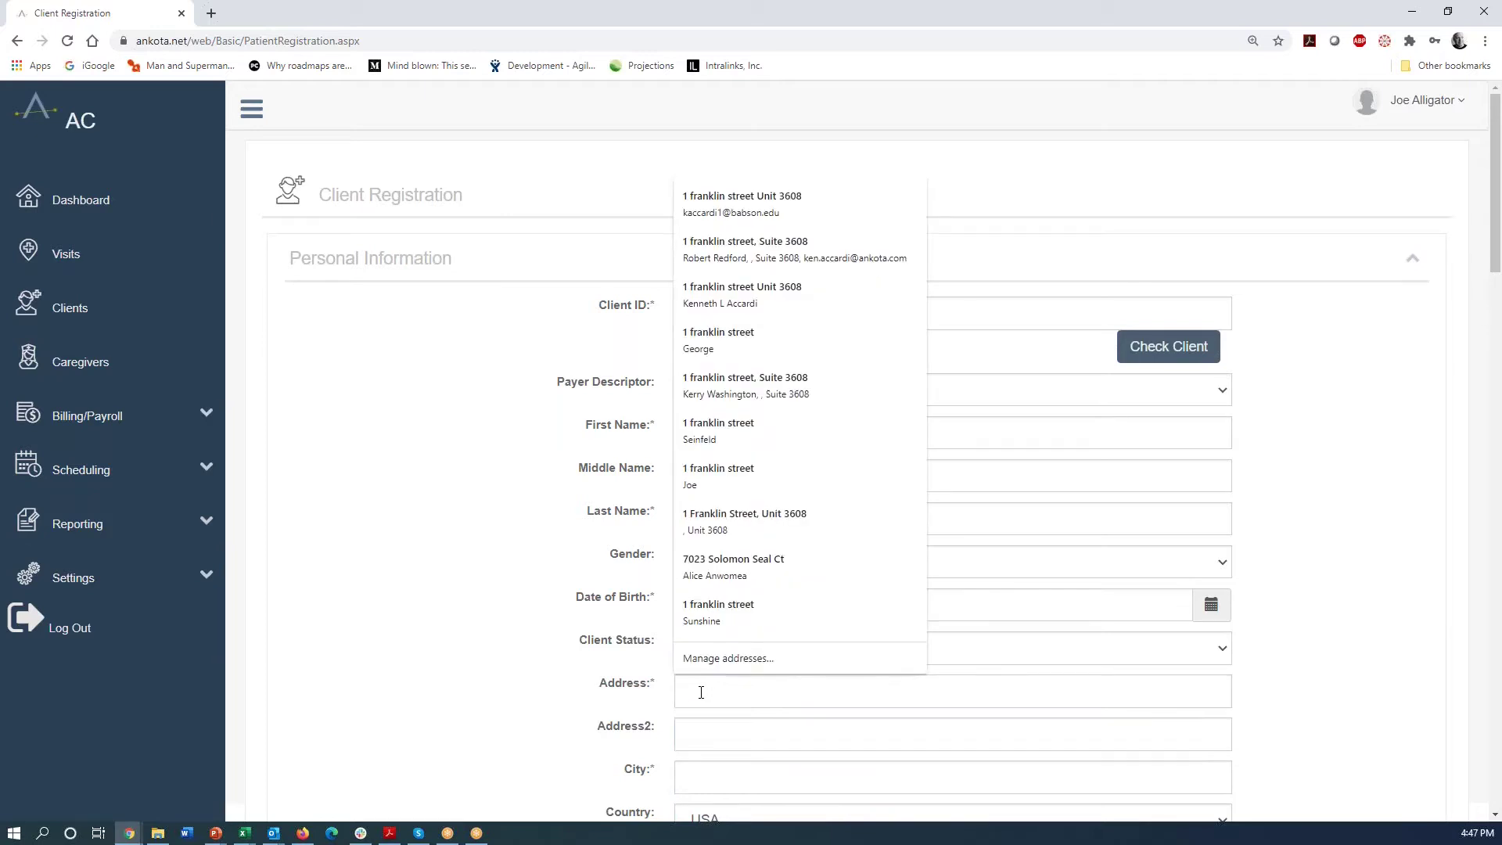
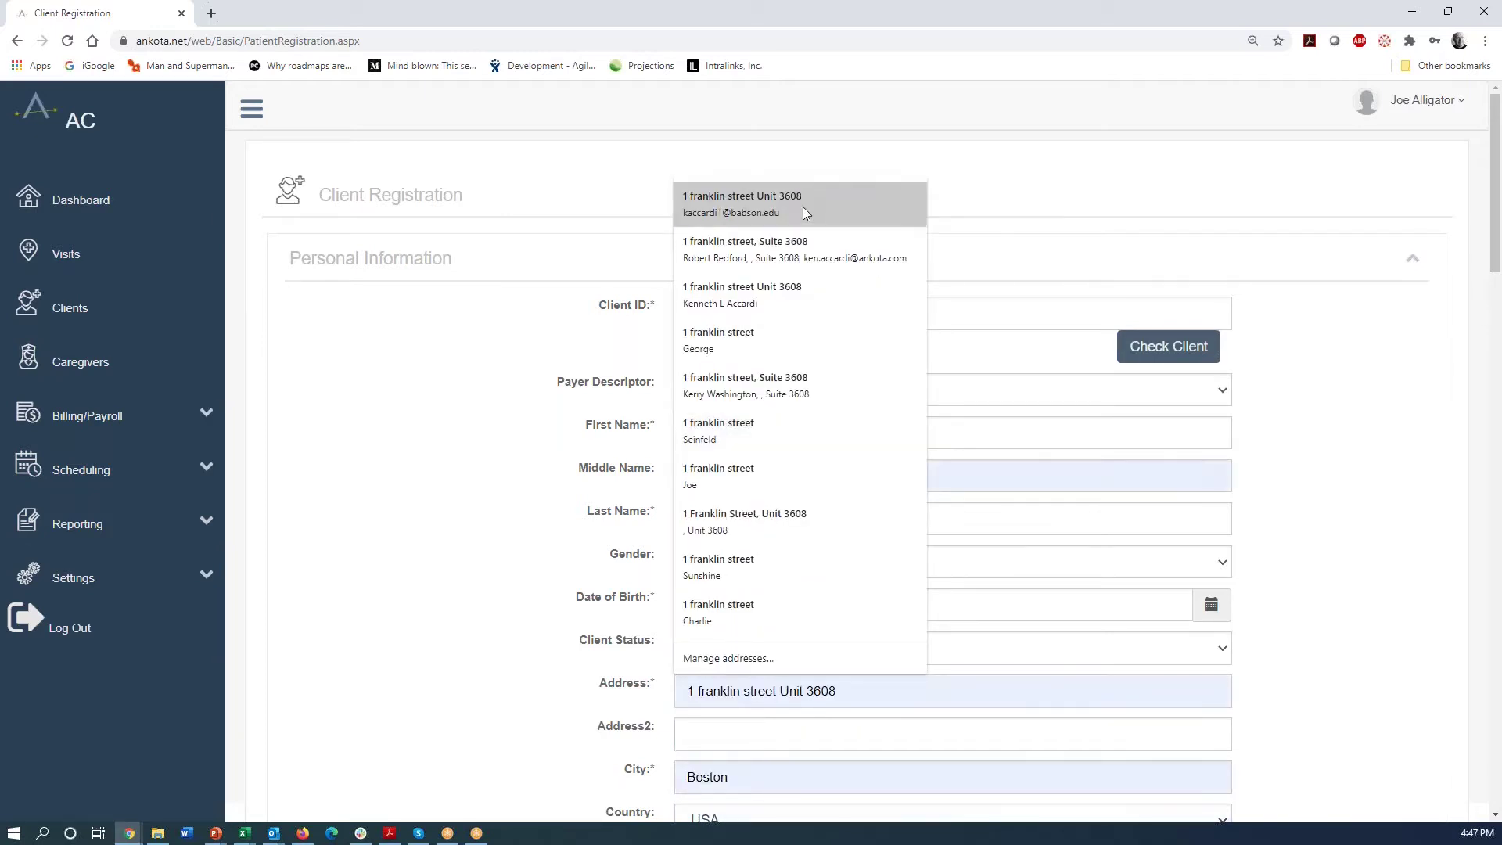
{"action": "left_click", "coordinate": [802, 207]}
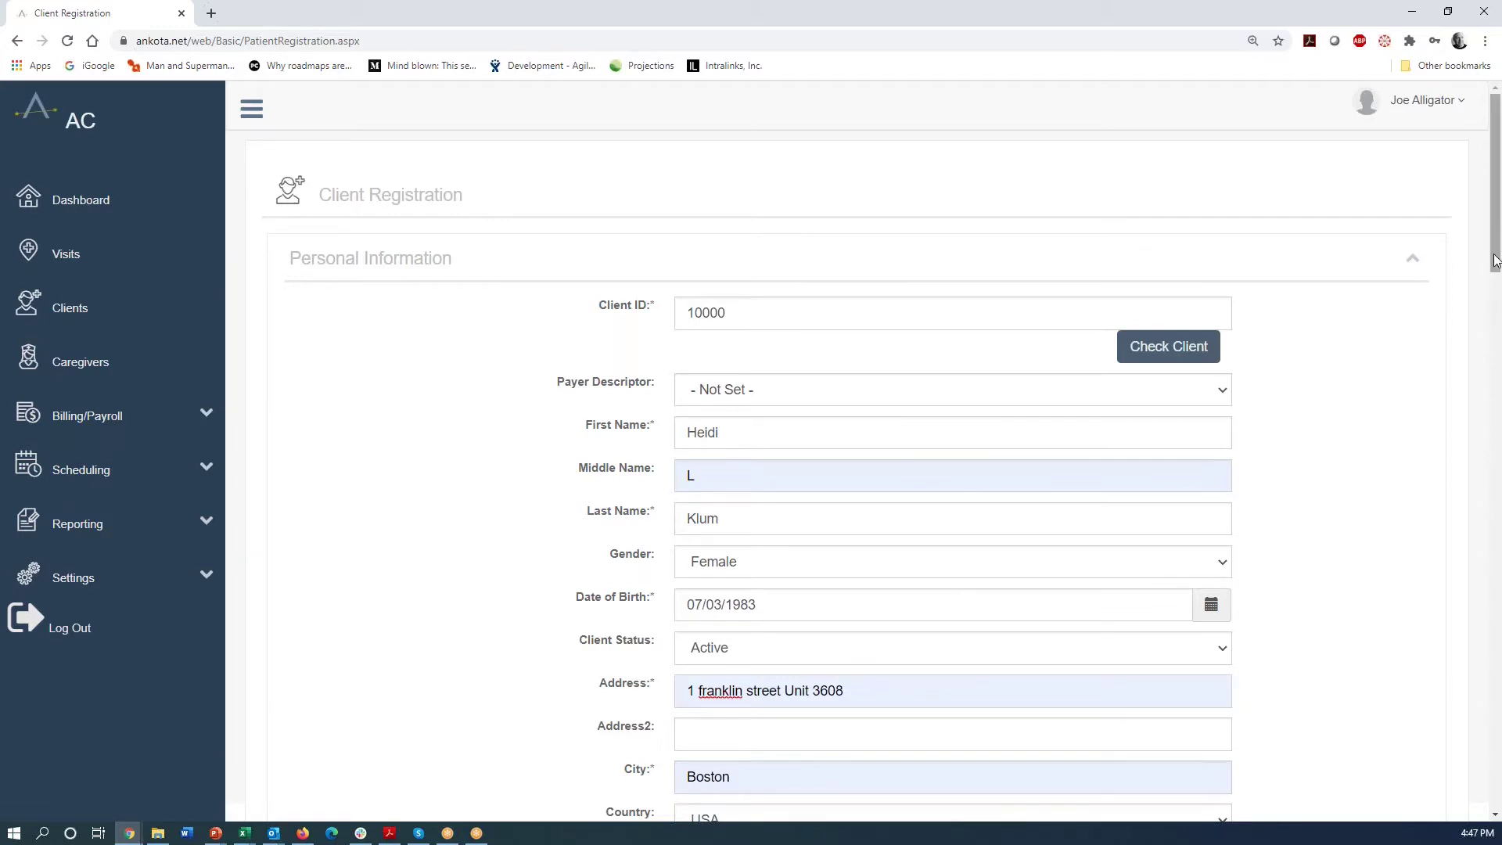
{"action": "left_click_drag", "start_coordinate": [1494, 260], "coordinate": [1494, 347]}
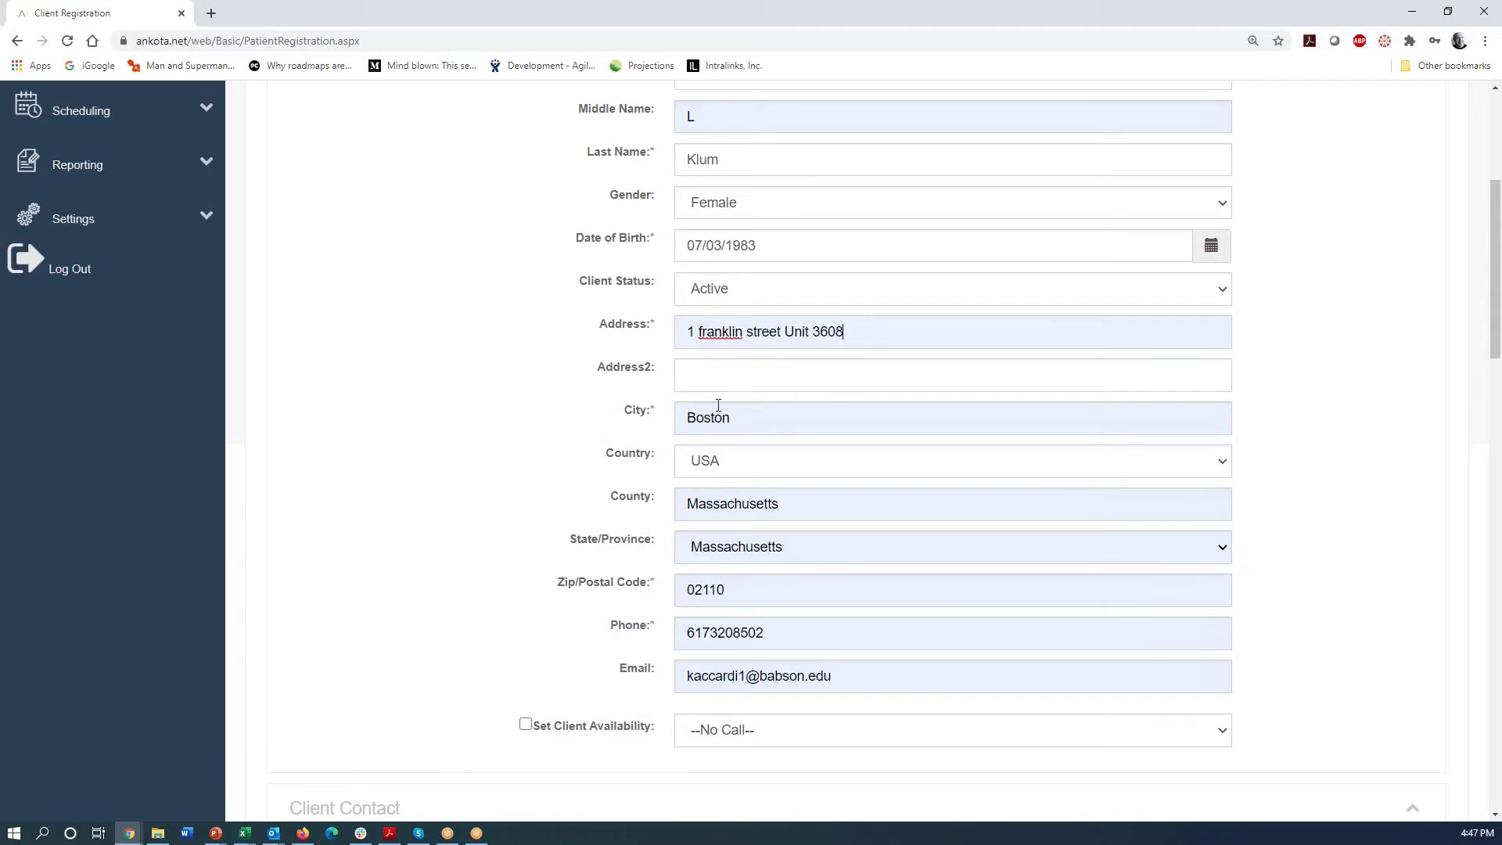
{"action": "left_click", "coordinate": [786, 503]}
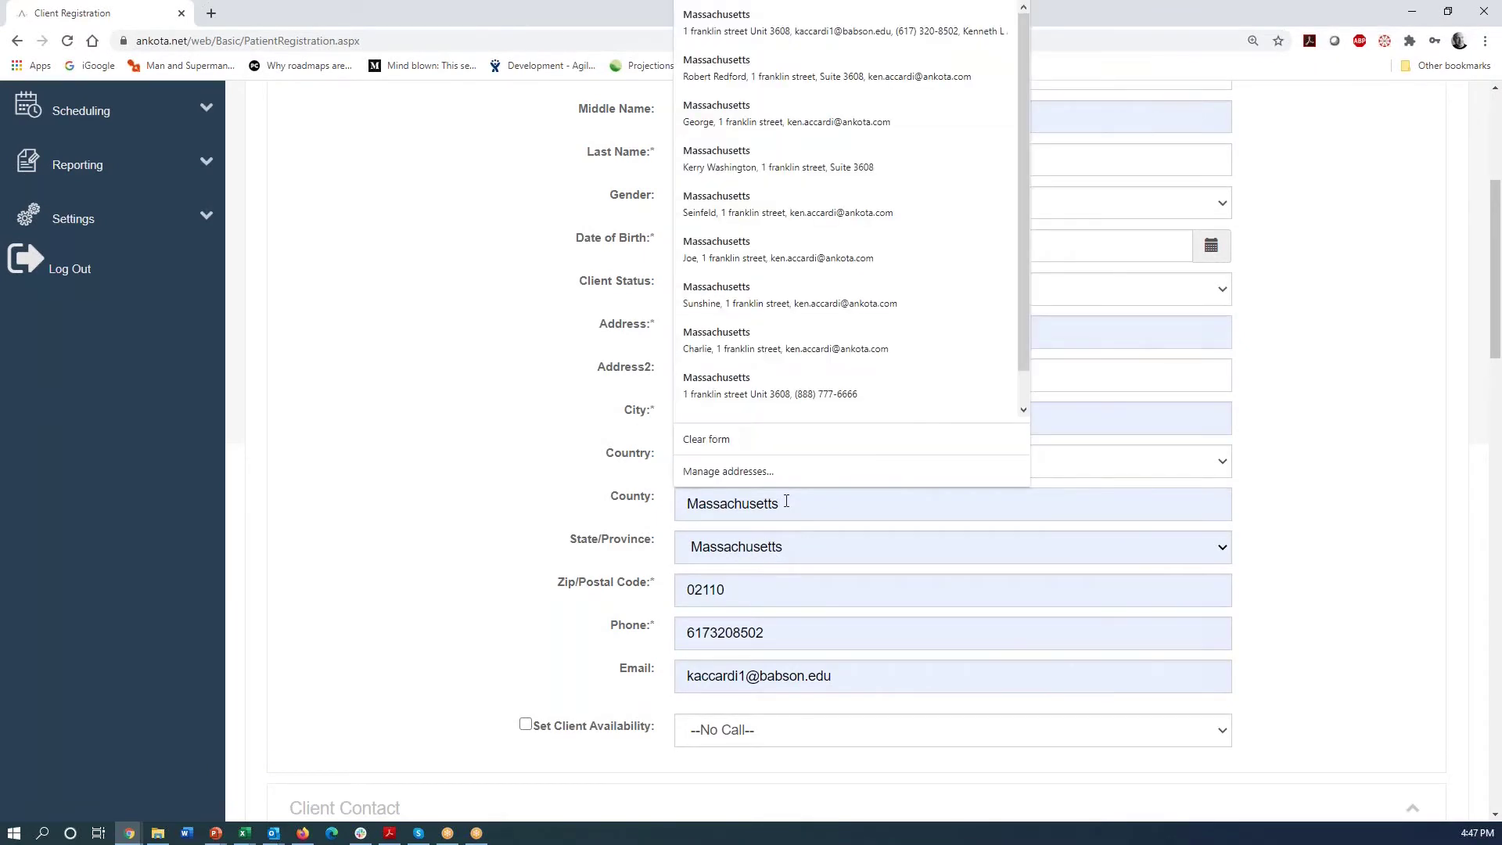
{"action": "key", "text": "BackSpace"}
{"action": "key", "text": "BackSpace"}
{"action": "key", "text": "BackSpace"}
{"action": "key", "text": "BackSpace"}
{"action": "key", "text": "BackSpace"}
{"action": "key", "text": "BackSpace"}
{"action": "key", "text": "BackSpace"}
{"action": "key", "text": "BackSpace"}
{"action": "key", "text": "BackSpace"}
{"action": "key", "text": "BackSpace"}
{"action": "key", "text": "BackSpace"}
{"action": "key", "text": "BackSpace"}
{"action": "key", "text": "BackSpace"}
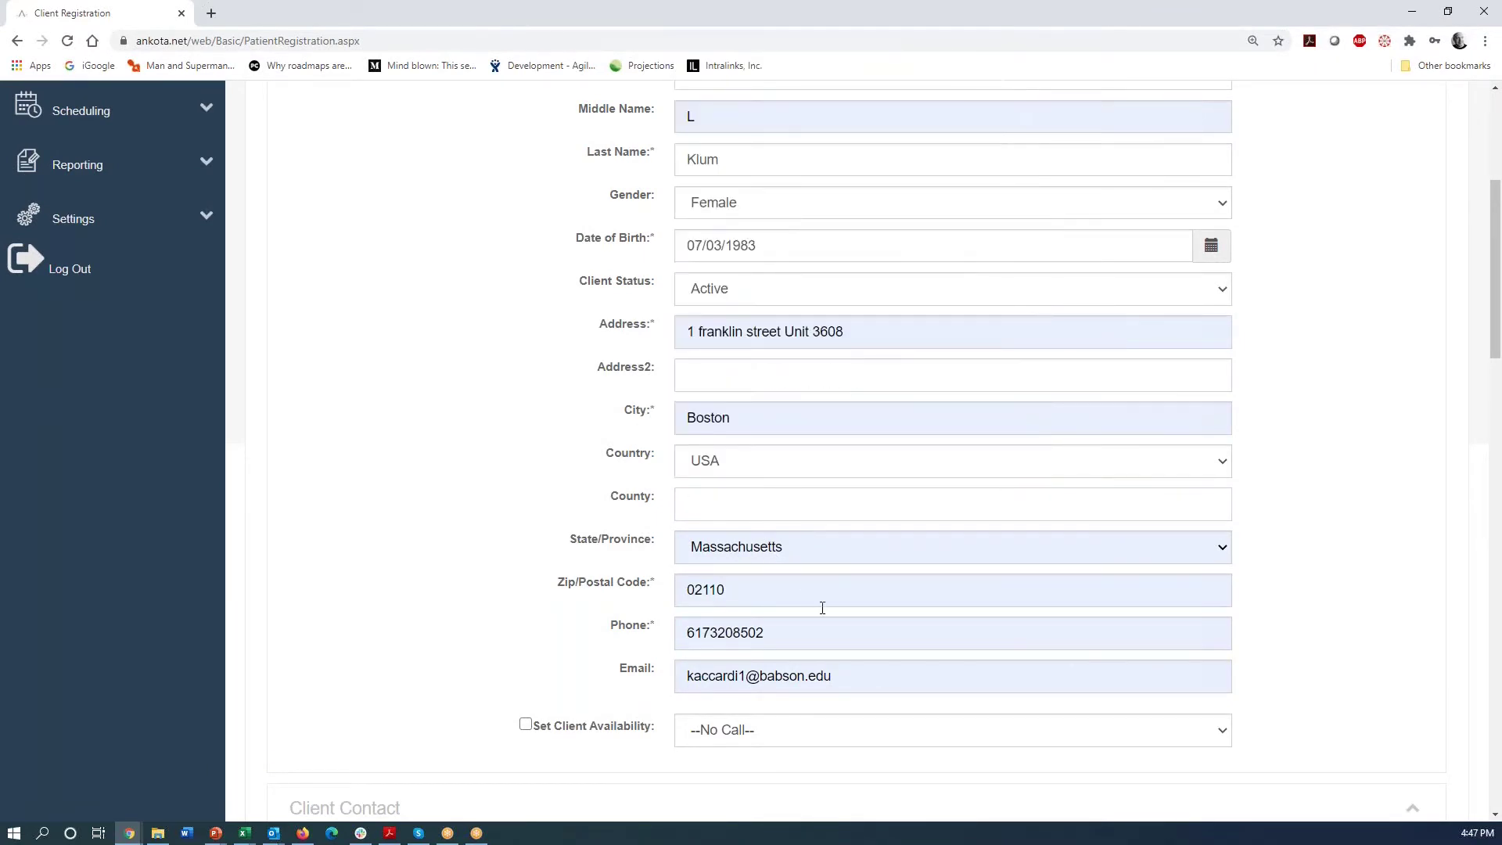
{"action": "left_click_drag", "start_coordinate": [843, 680], "coordinate": [569, 686]}
{"action": "key", "text": "BackSpace"}
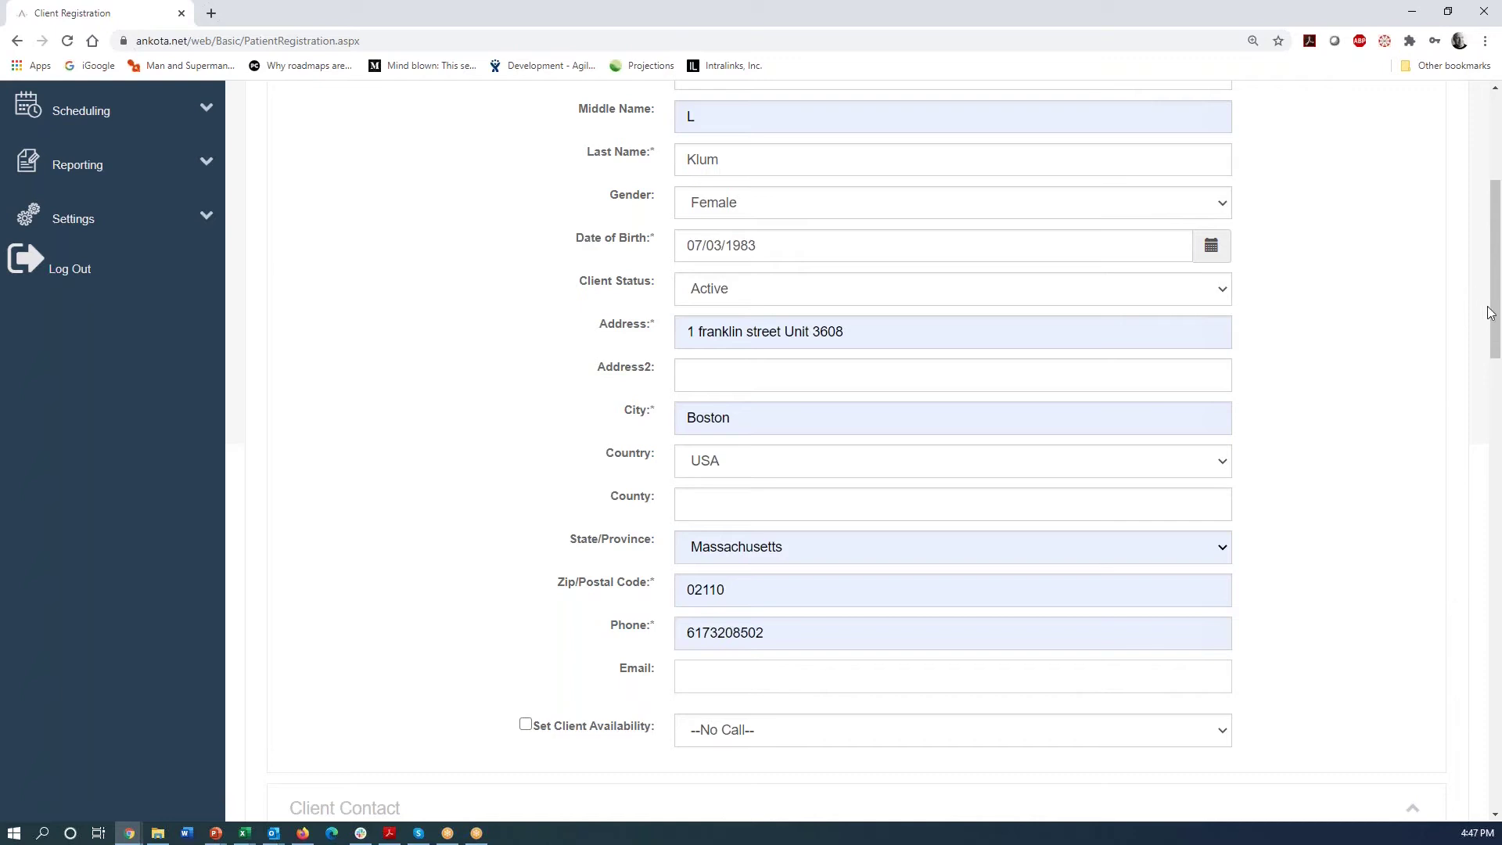
{"action": "left_click_drag", "start_coordinate": [1496, 327], "coordinate": [1498, 473]}
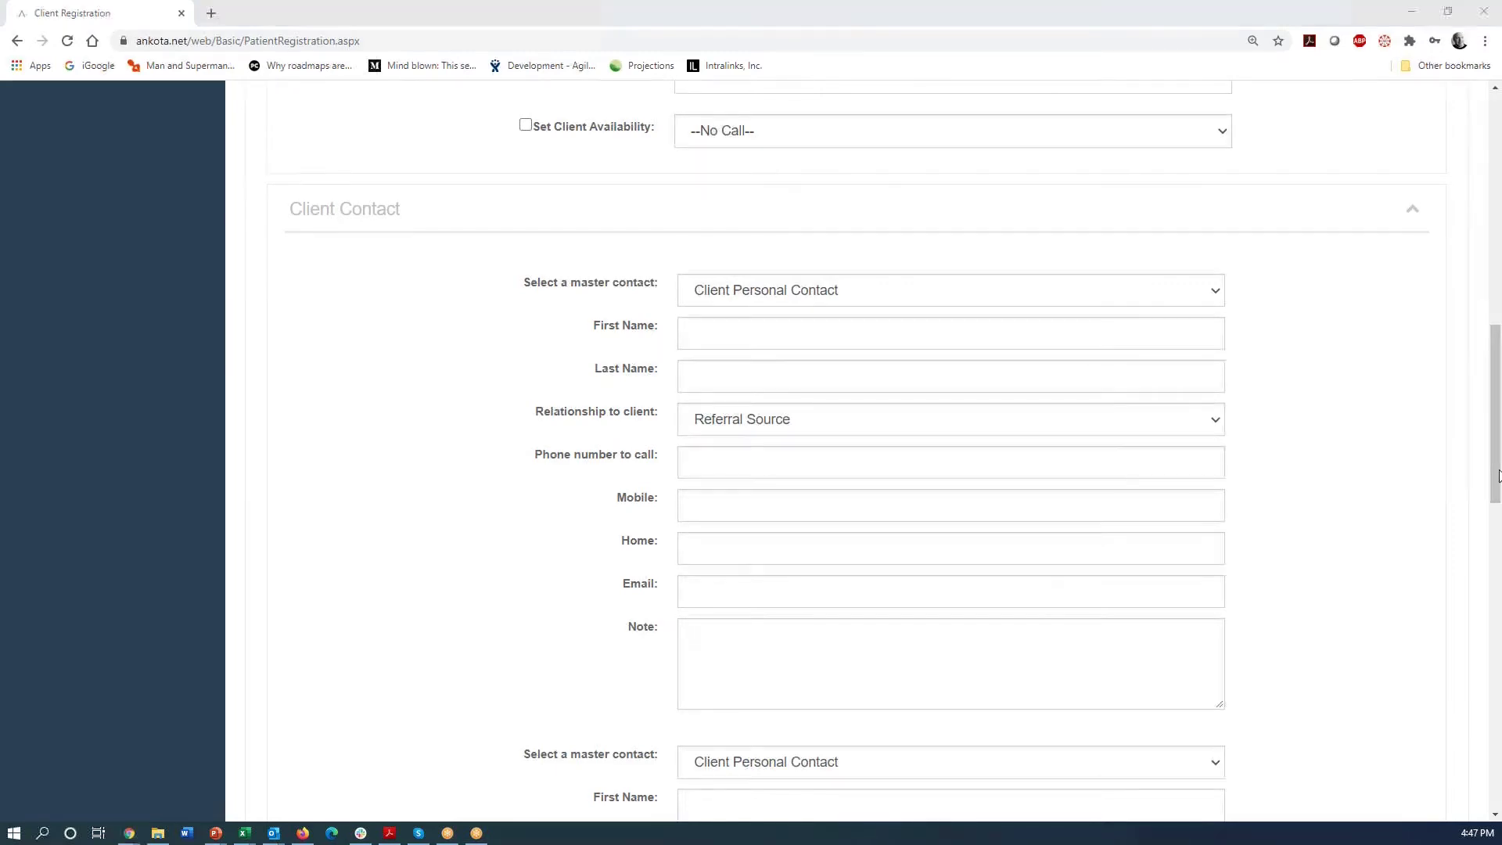
{"action": "left_click_drag", "start_coordinate": [1497, 473], "coordinate": [1500, 623]}
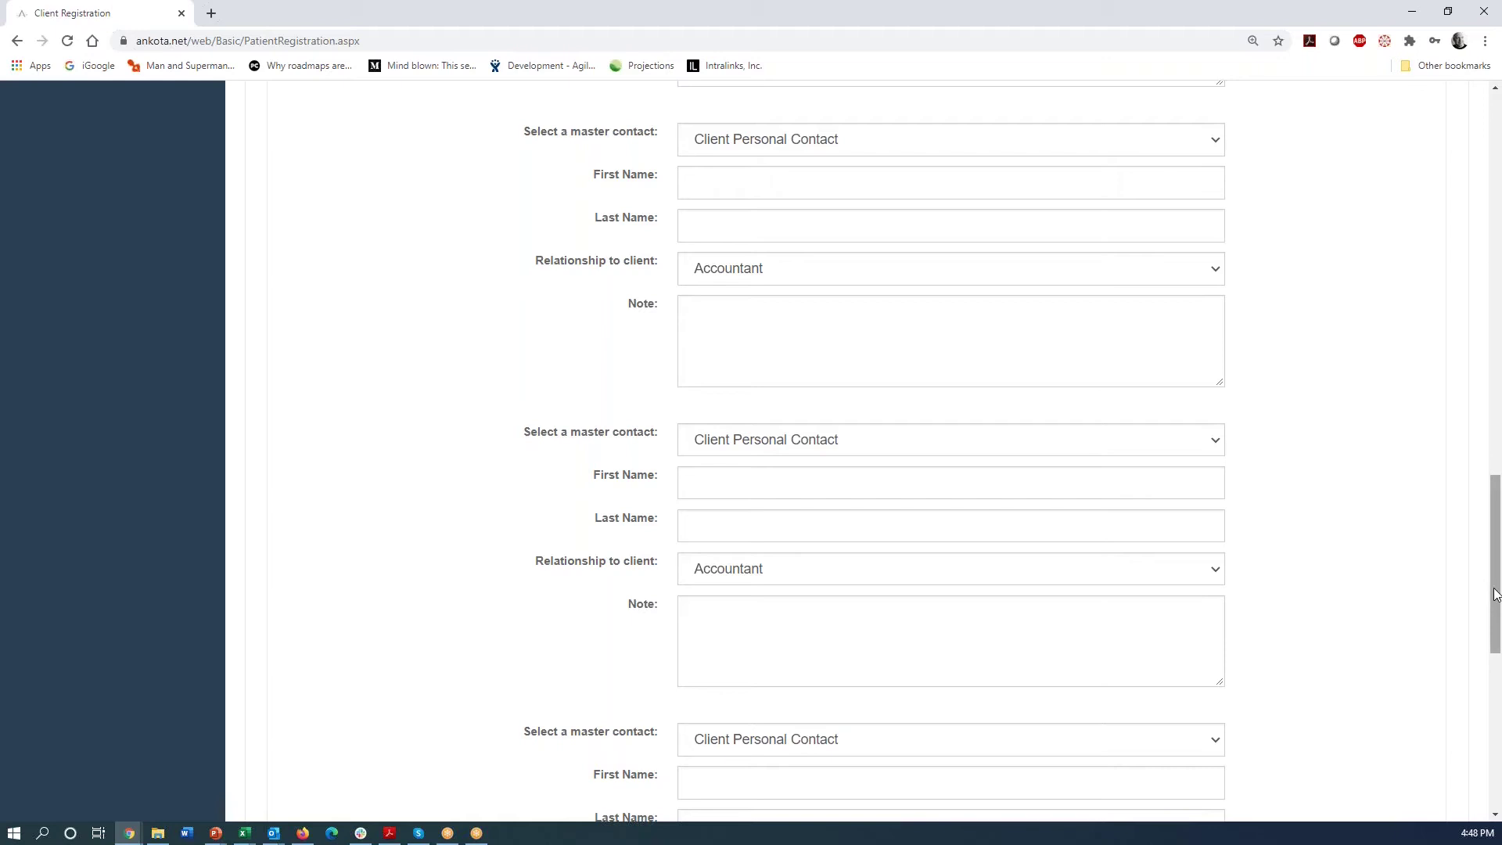
{"action": "left_click_drag", "start_coordinate": [1495, 594], "coordinate": [1497, 743]}
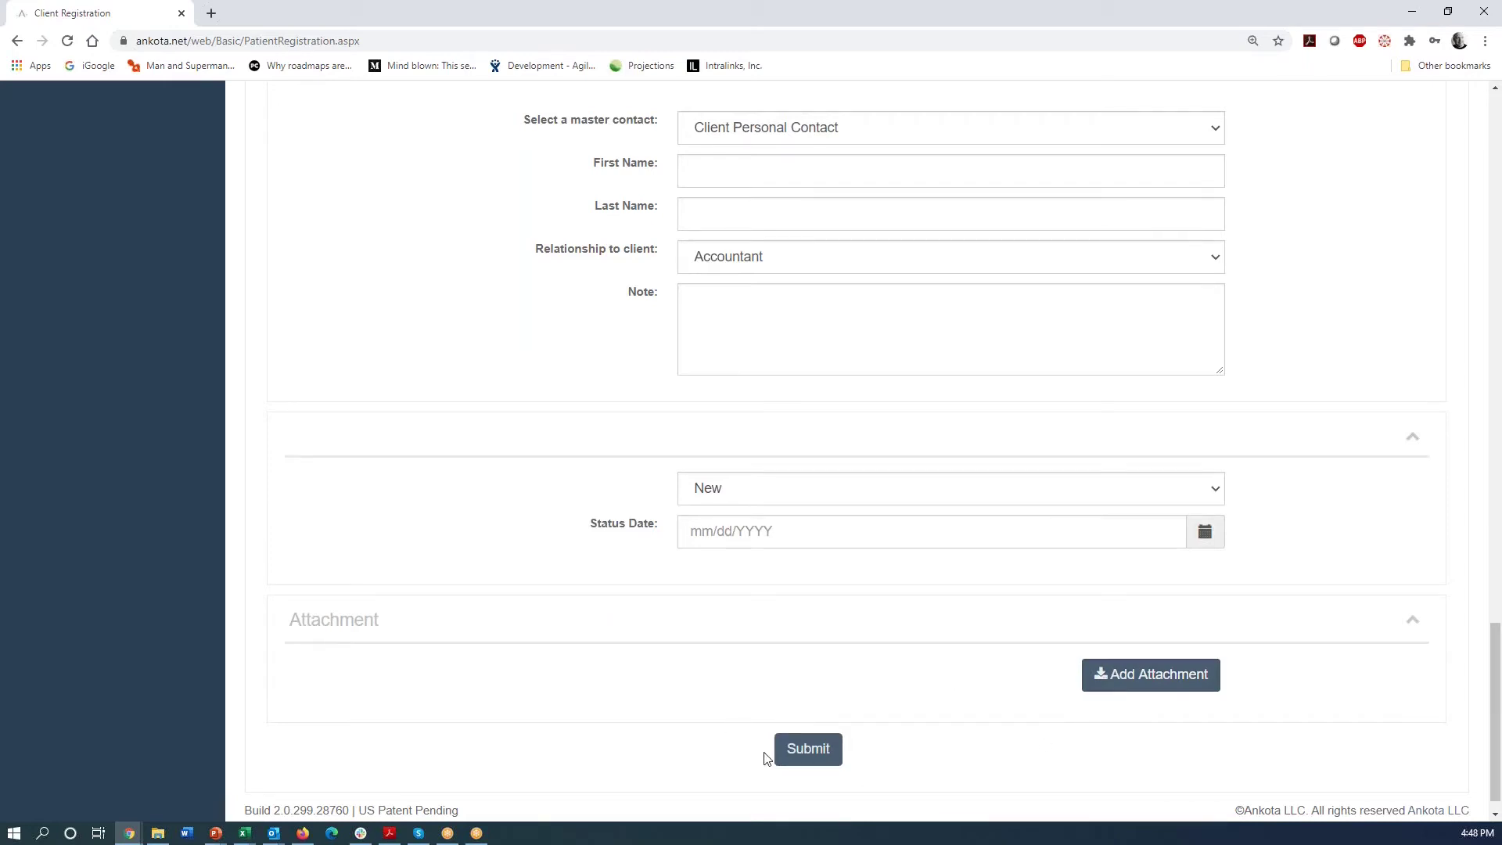
- Submit the client registration and view her Care Plans tab
{"action": "left_click", "coordinate": [808, 749]}
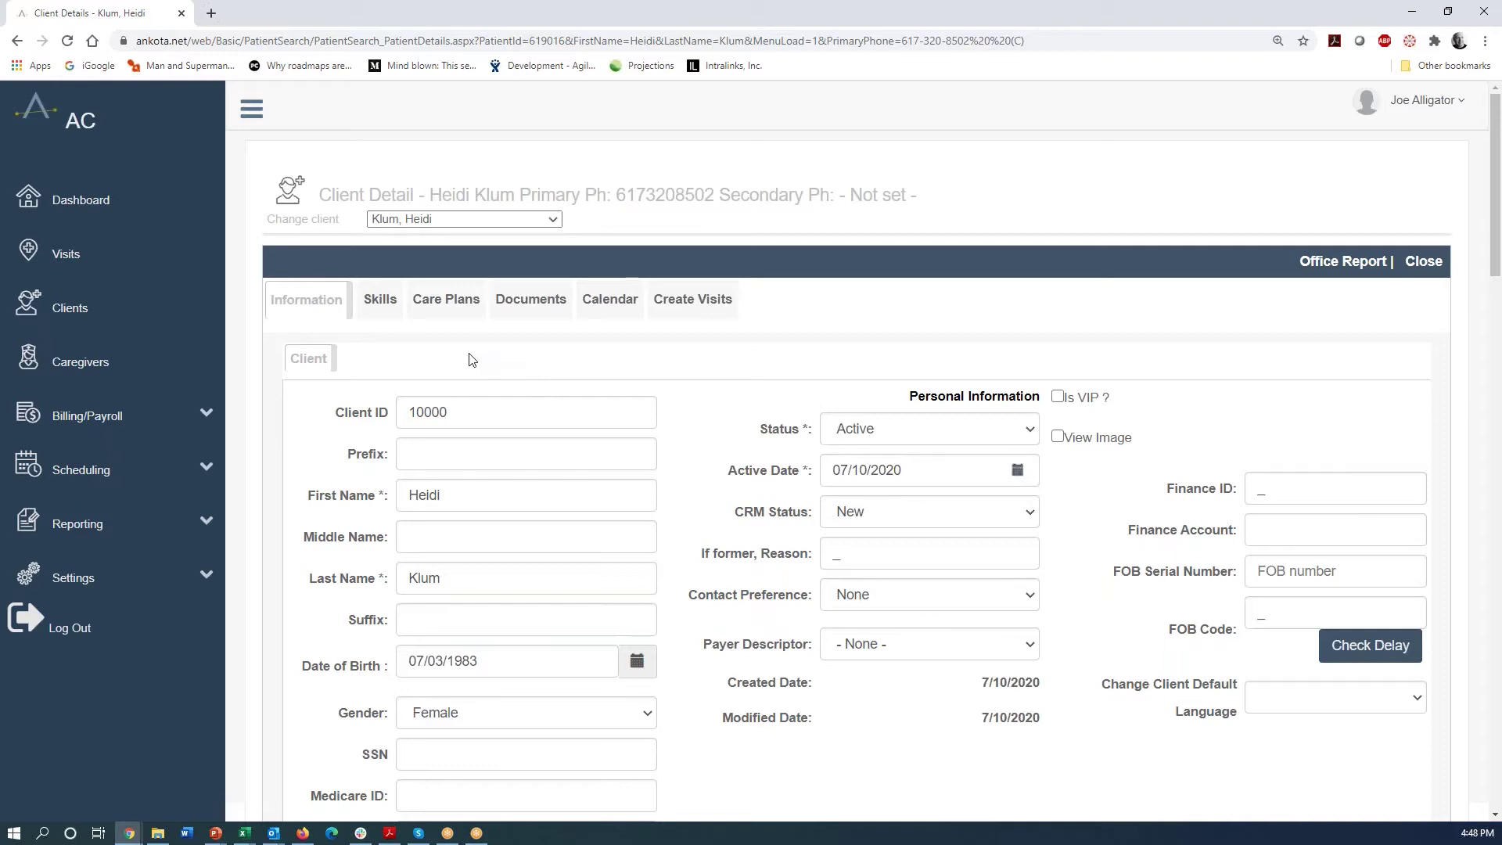
{"action": "left_click", "coordinate": [447, 308]}
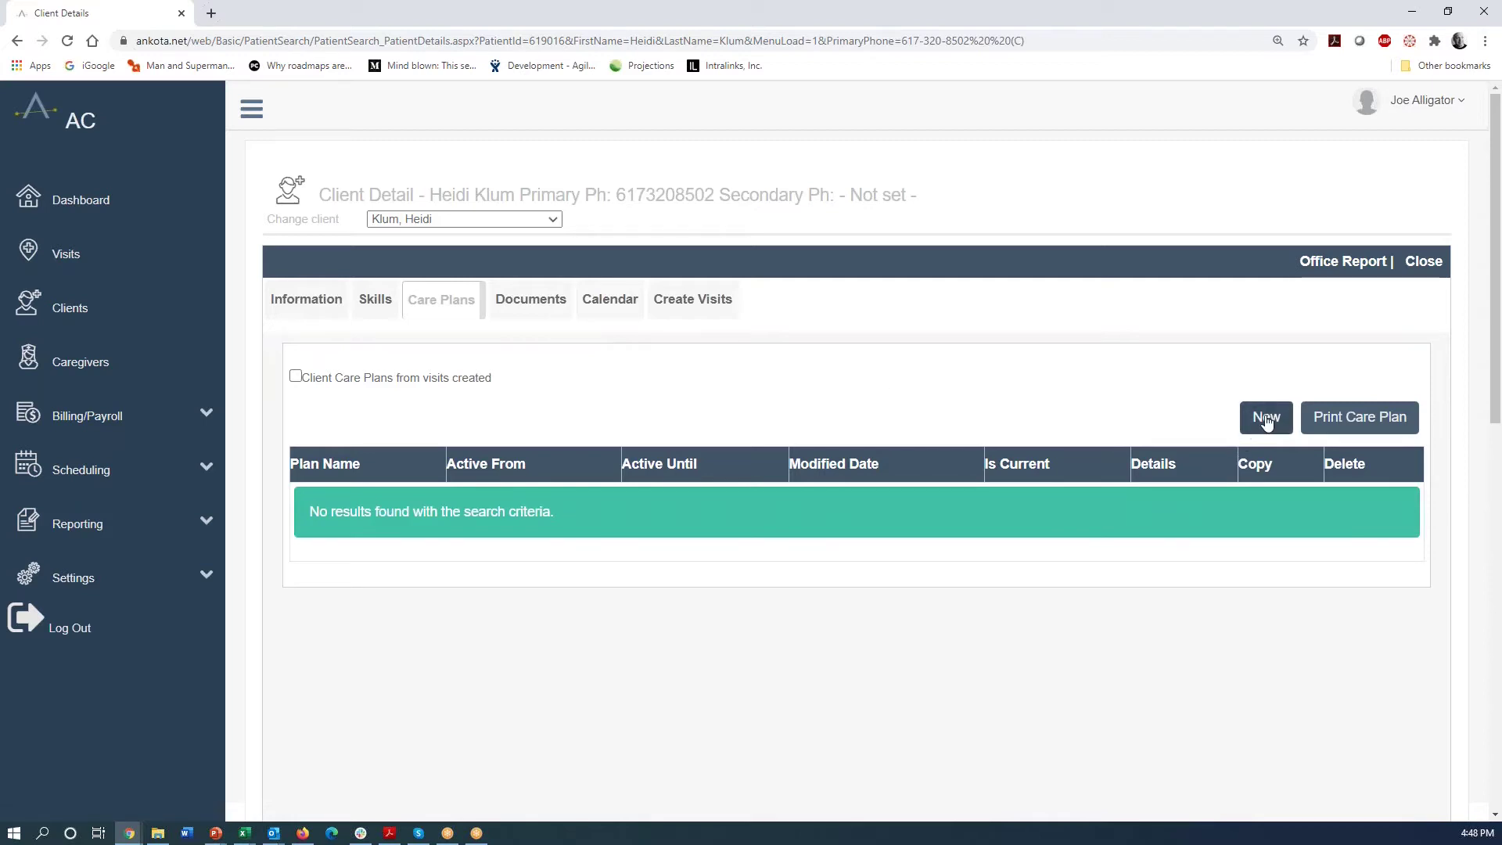
- Create a care plan named after the client, keeping No Expiration Dates checked
{"action": "left_click", "coordinate": [1265, 419]}
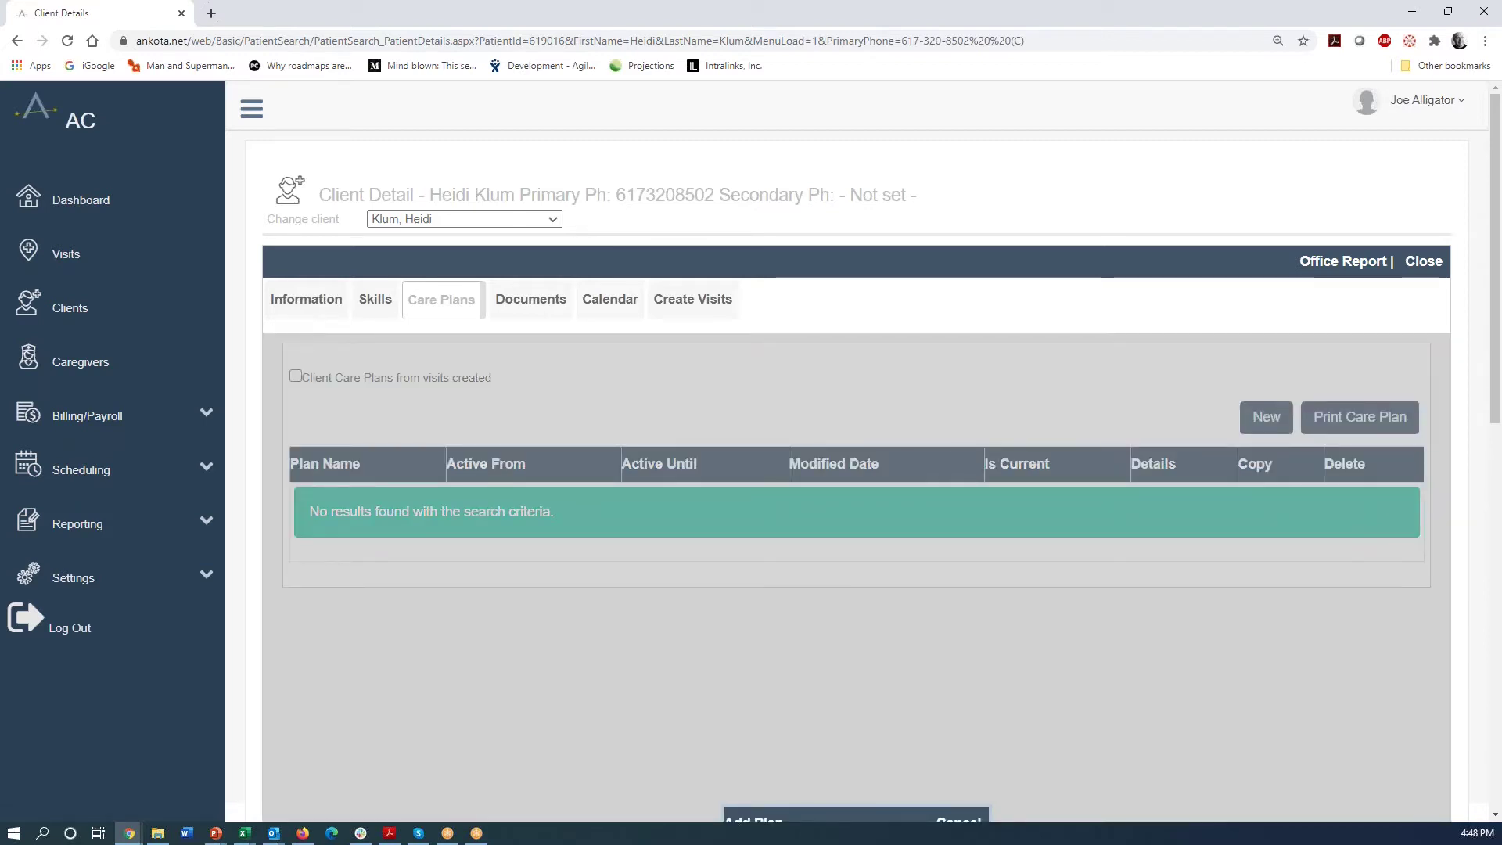
{"action": "scroll", "coordinate": [1251, 469], "scroll_direction": "down", "scroll_amount": 3}
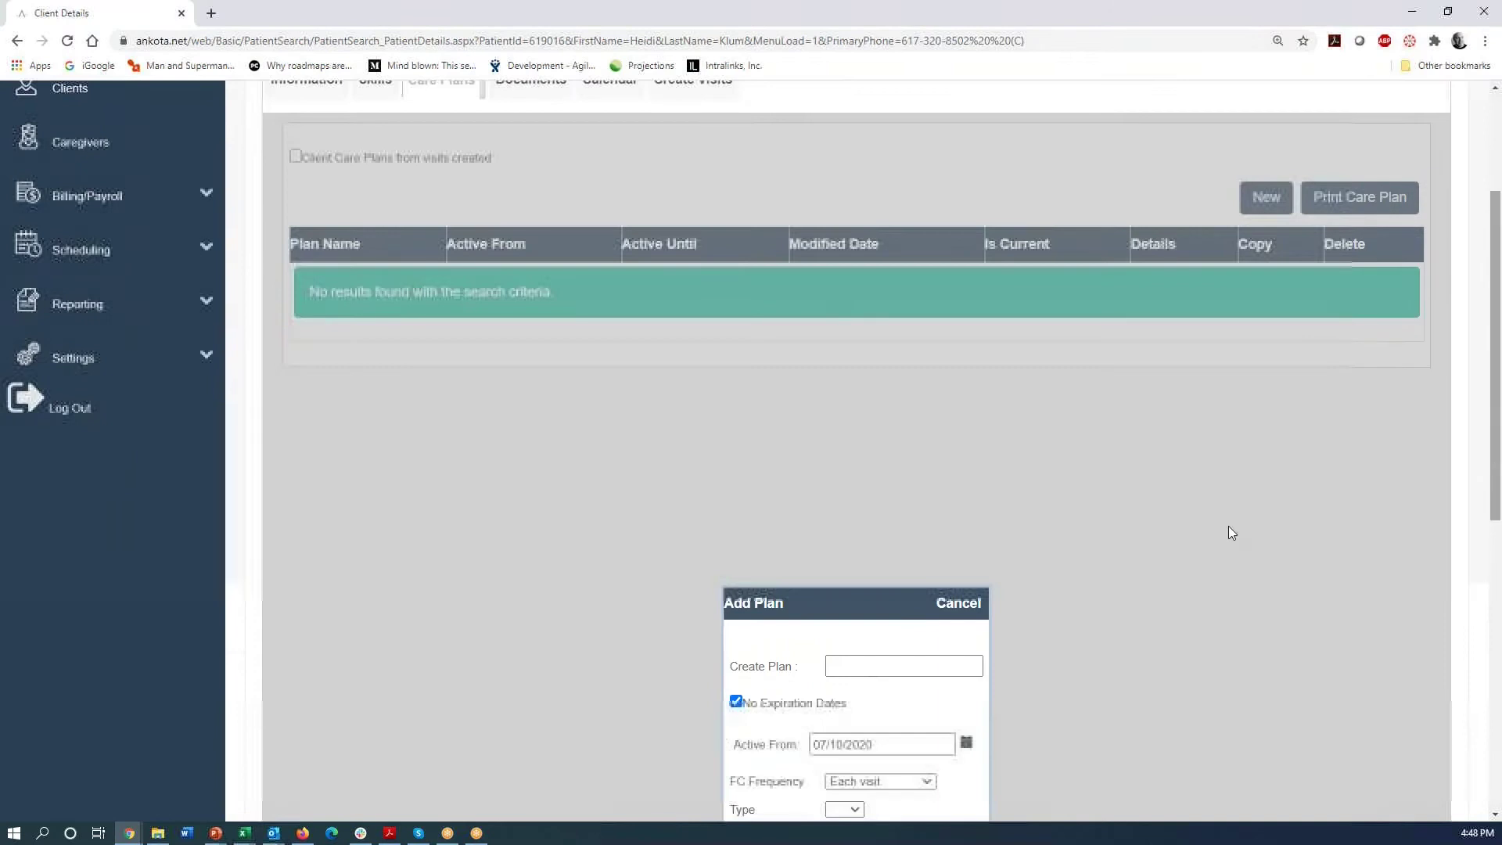
{"action": "left_click", "coordinate": [853, 671]}
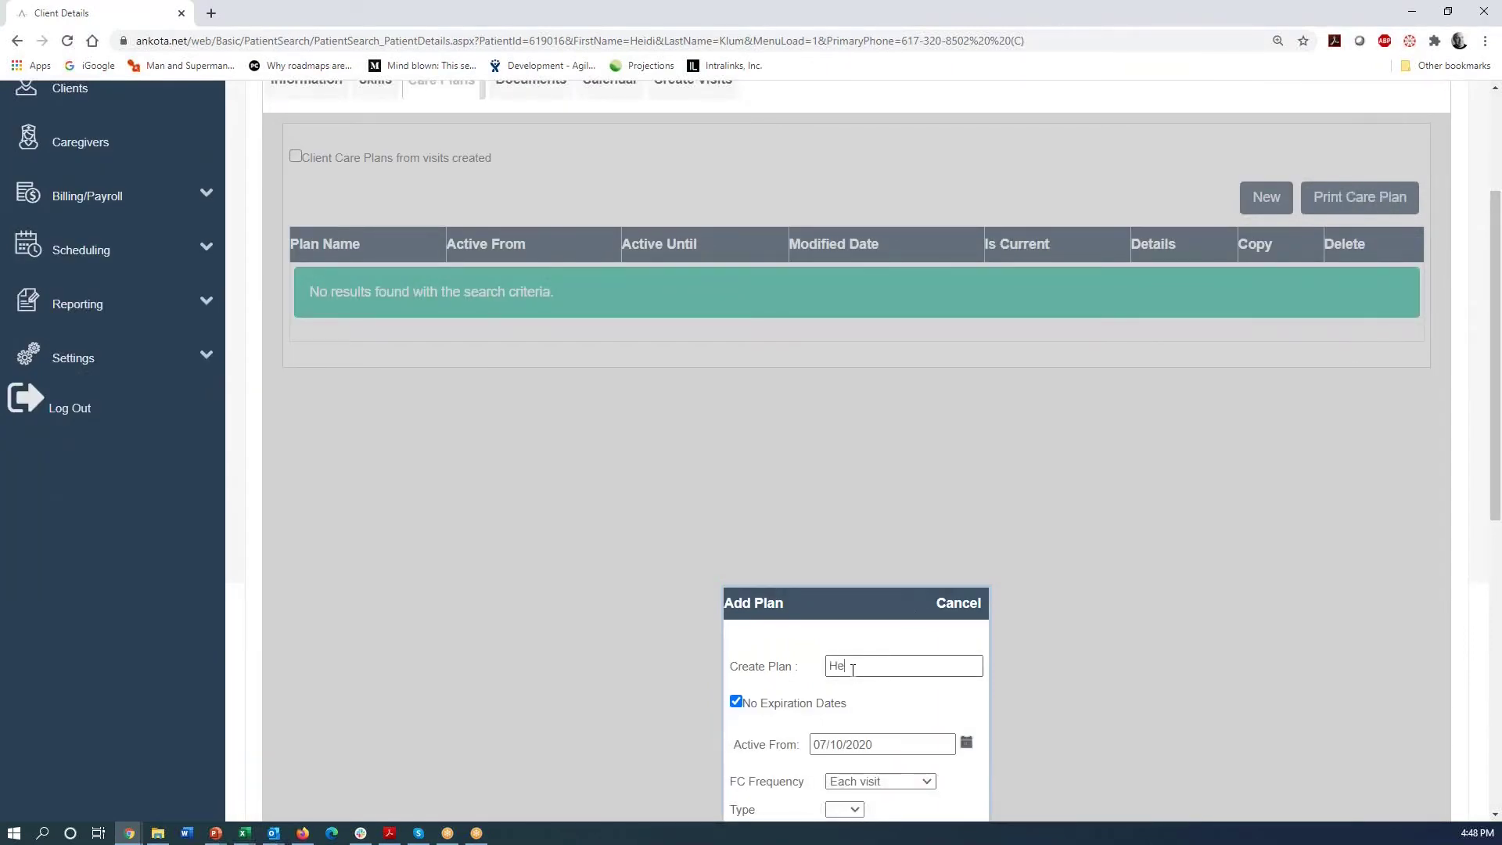
{"action": "type", "text": "Heidi"}
{"action": "scroll", "coordinate": [1488, 465], "scroll_direction": "down", "scroll_amount": 3}
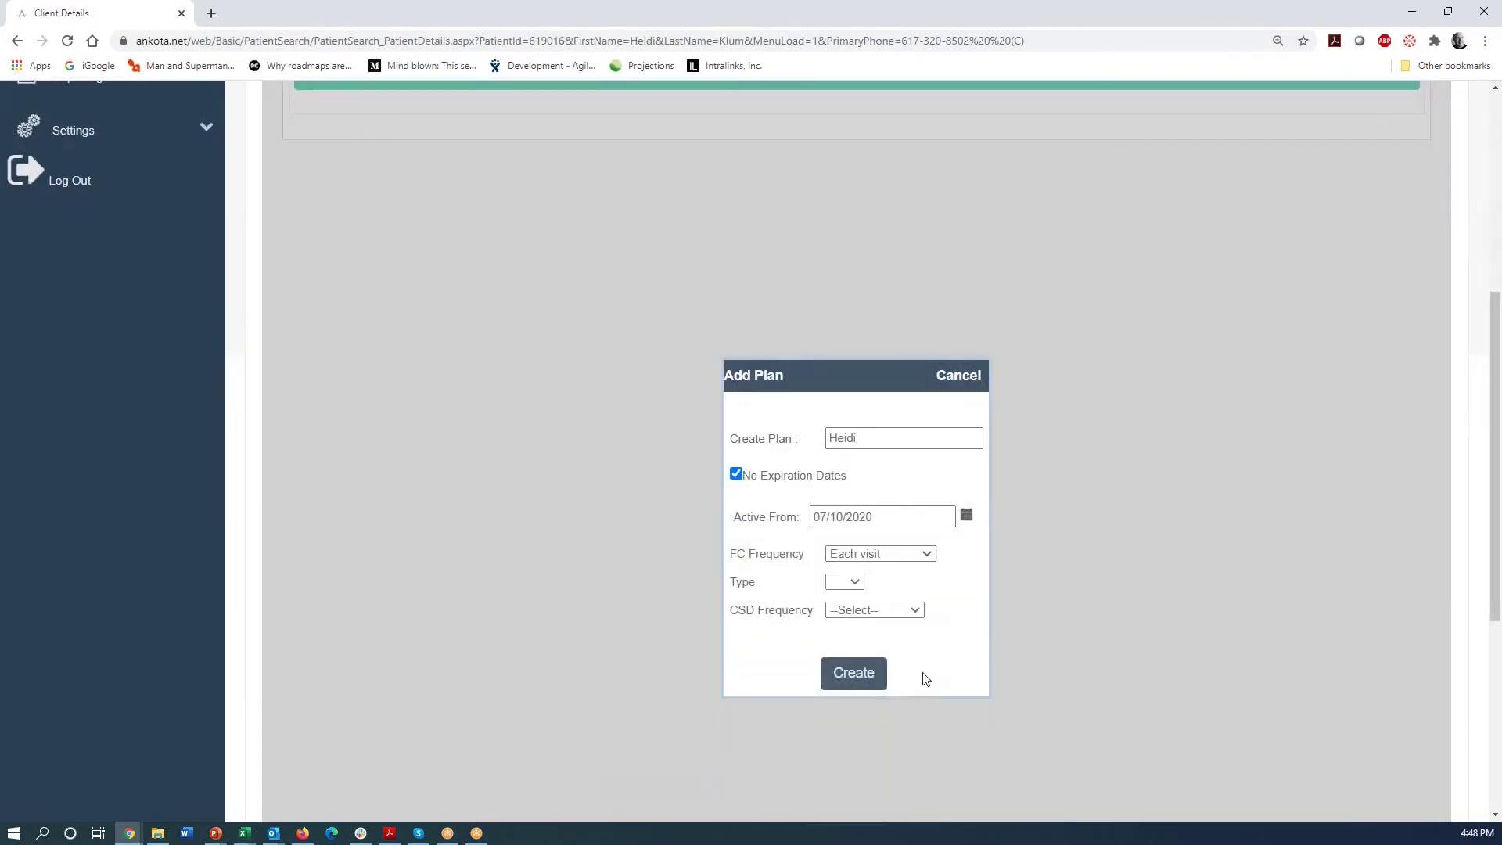
{"action": "left_click", "coordinate": [846, 687]}
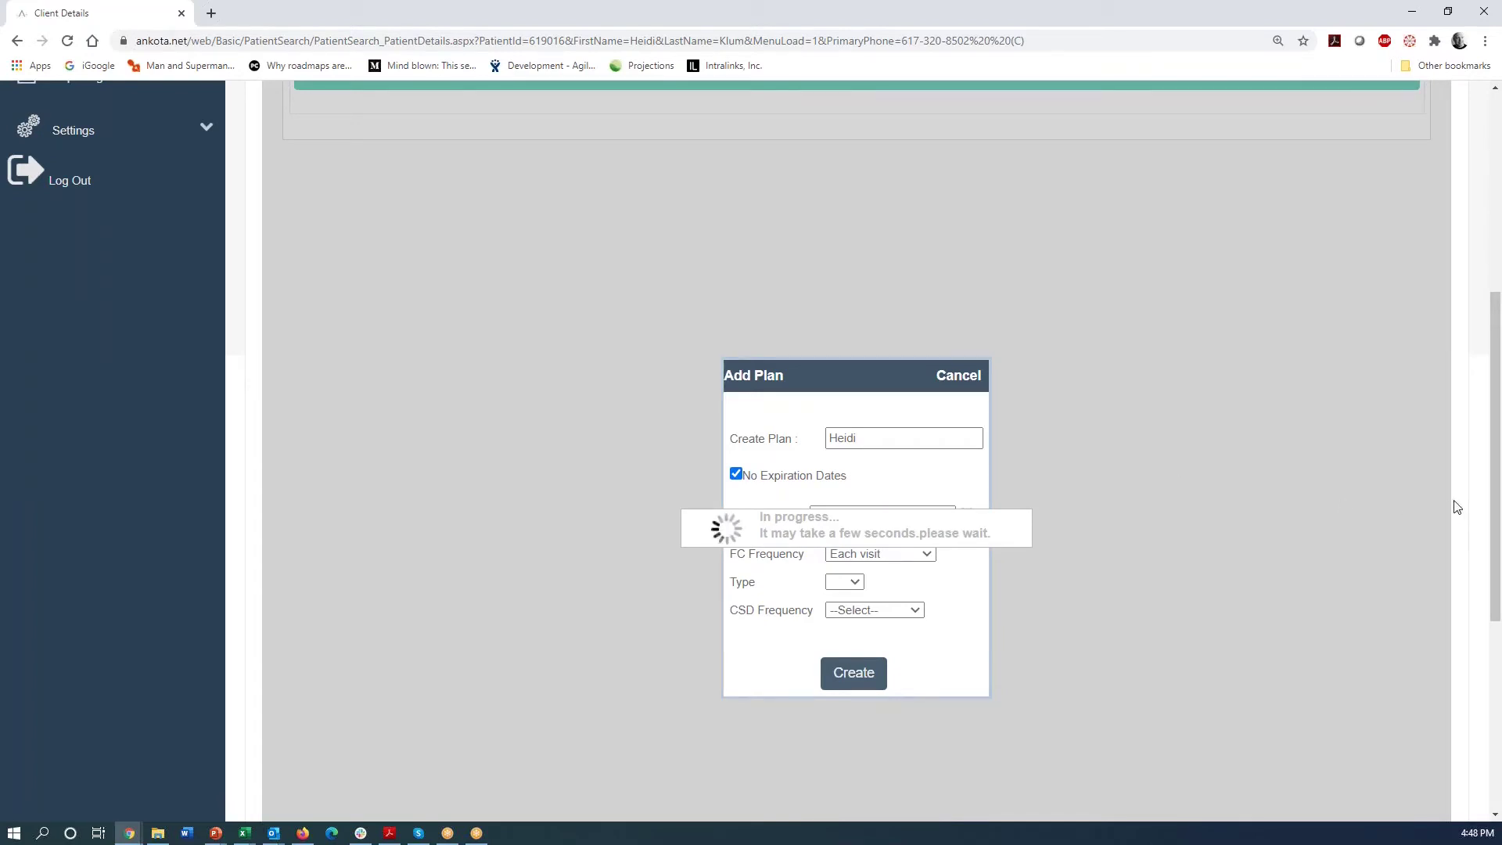
{"action": "left_click_drag", "start_coordinate": [1497, 535], "coordinate": [1498, 407]}
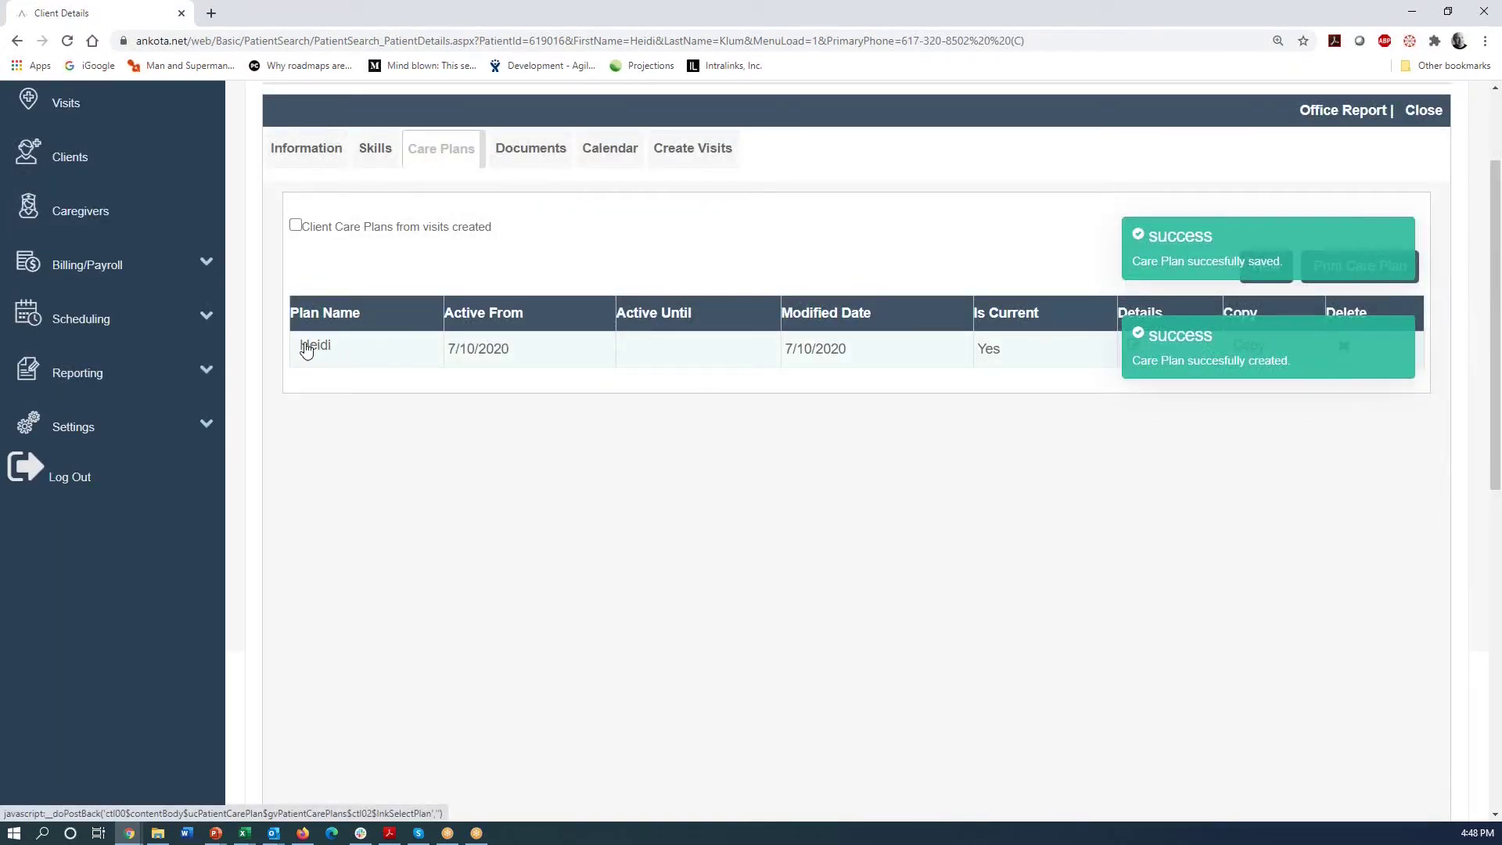
- Open the new care plan and start adding items to its Personal Care category
{"action": "left_click", "coordinate": [306, 348]}
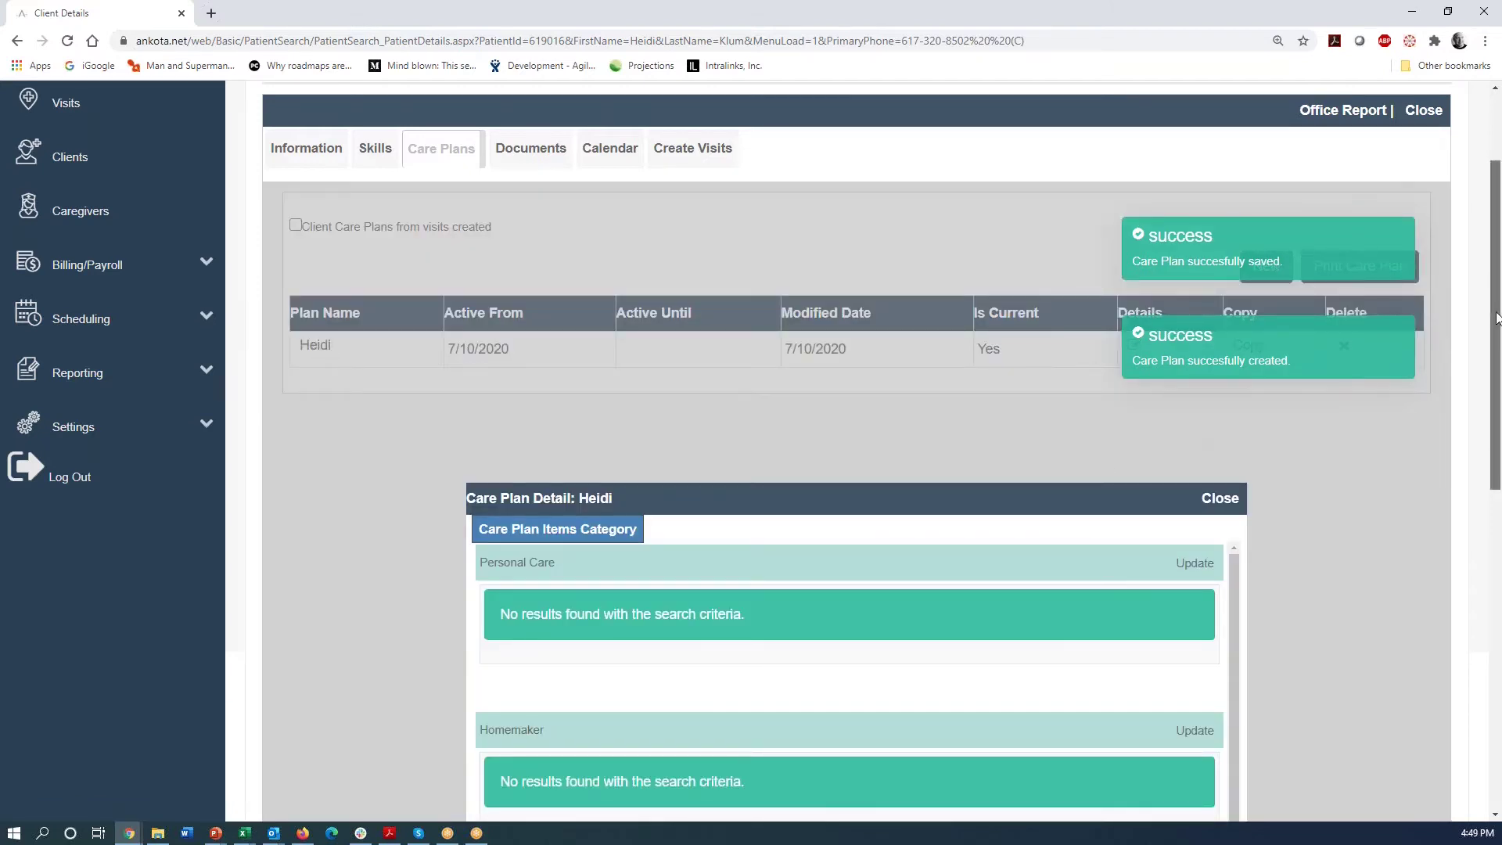
{"action": "left_click_drag", "start_coordinate": [1497, 315], "coordinate": [1496, 399]}
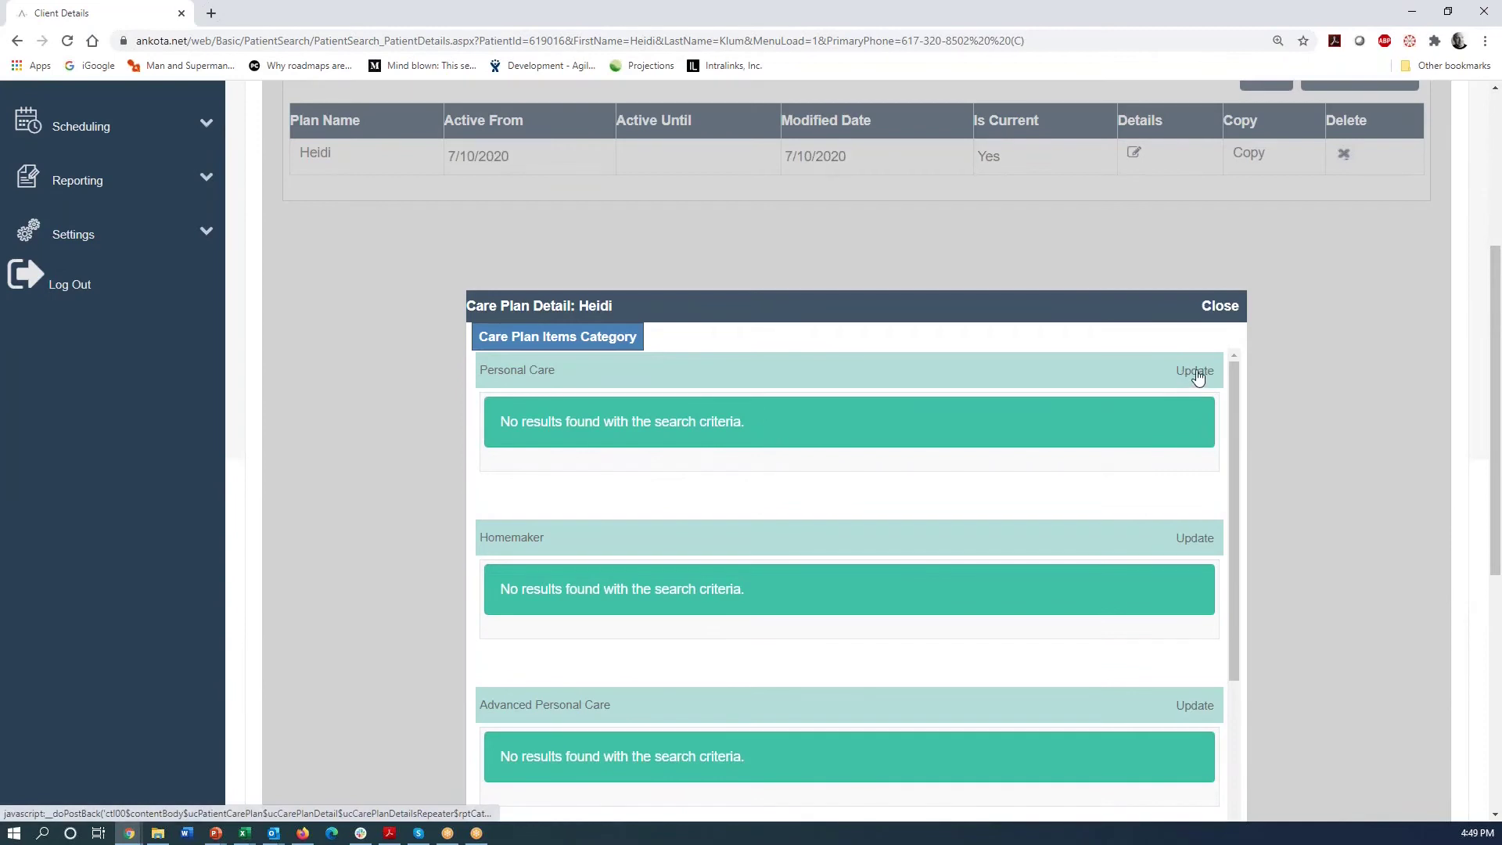
{"action": "left_click", "coordinate": [1195, 372]}
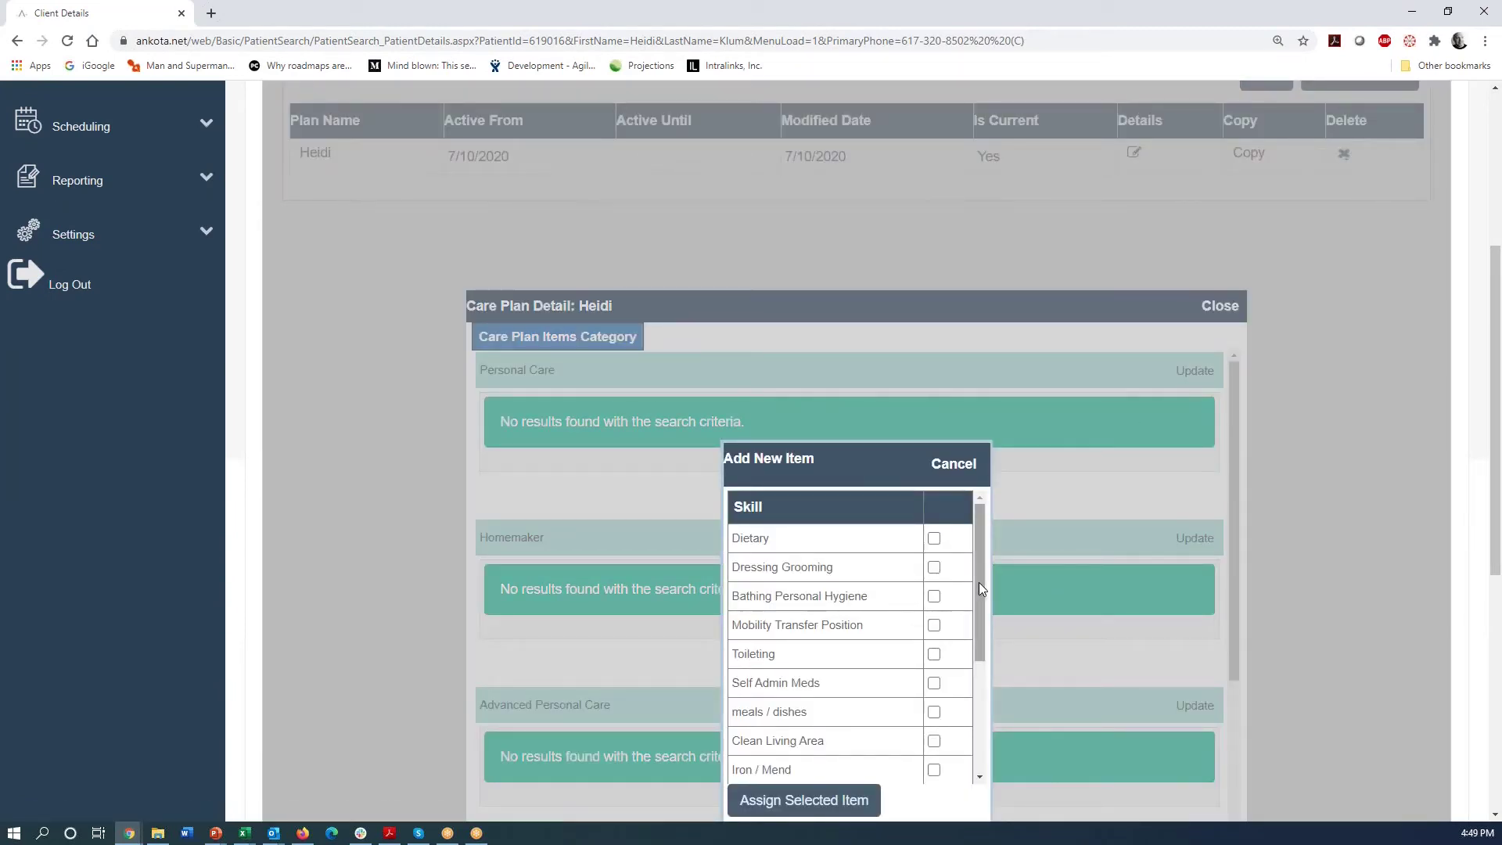
{"action": "left_click_drag", "start_coordinate": [983, 591], "coordinate": [984, 592]}
{"action": "scroll", "coordinate": [984, 592], "scroll_direction": "down", "scroll_amount": 1}
{"action": "scroll", "coordinate": [984, 592], "scroll_direction": "up", "scroll_amount": 1}
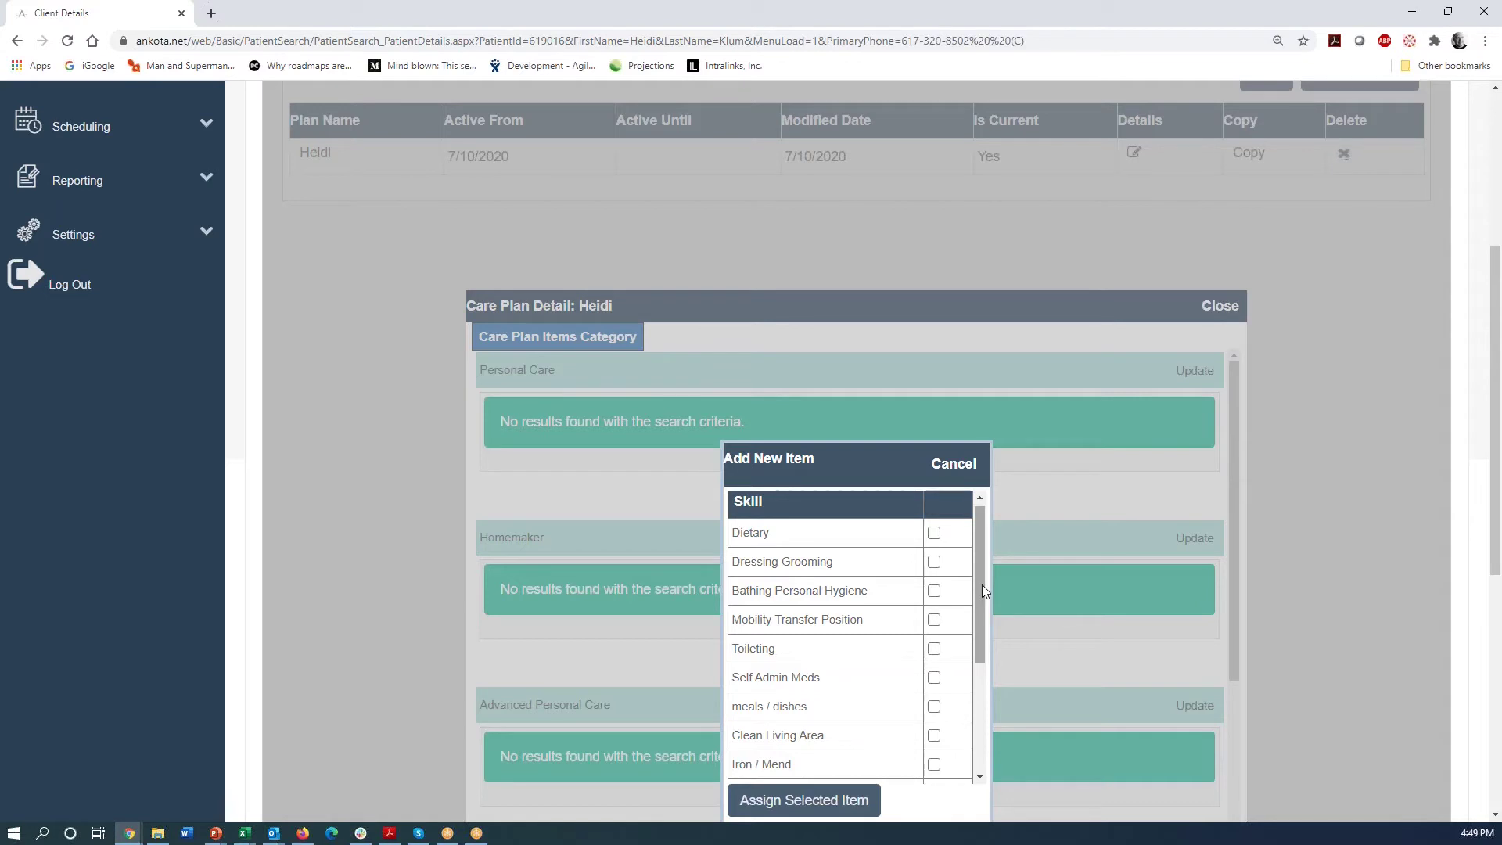
- Check Dressing Grooming, Toileting, meals / dishes and Laundry (home or offsite), then assign them
{"action": "left_click", "coordinate": [934, 561]}
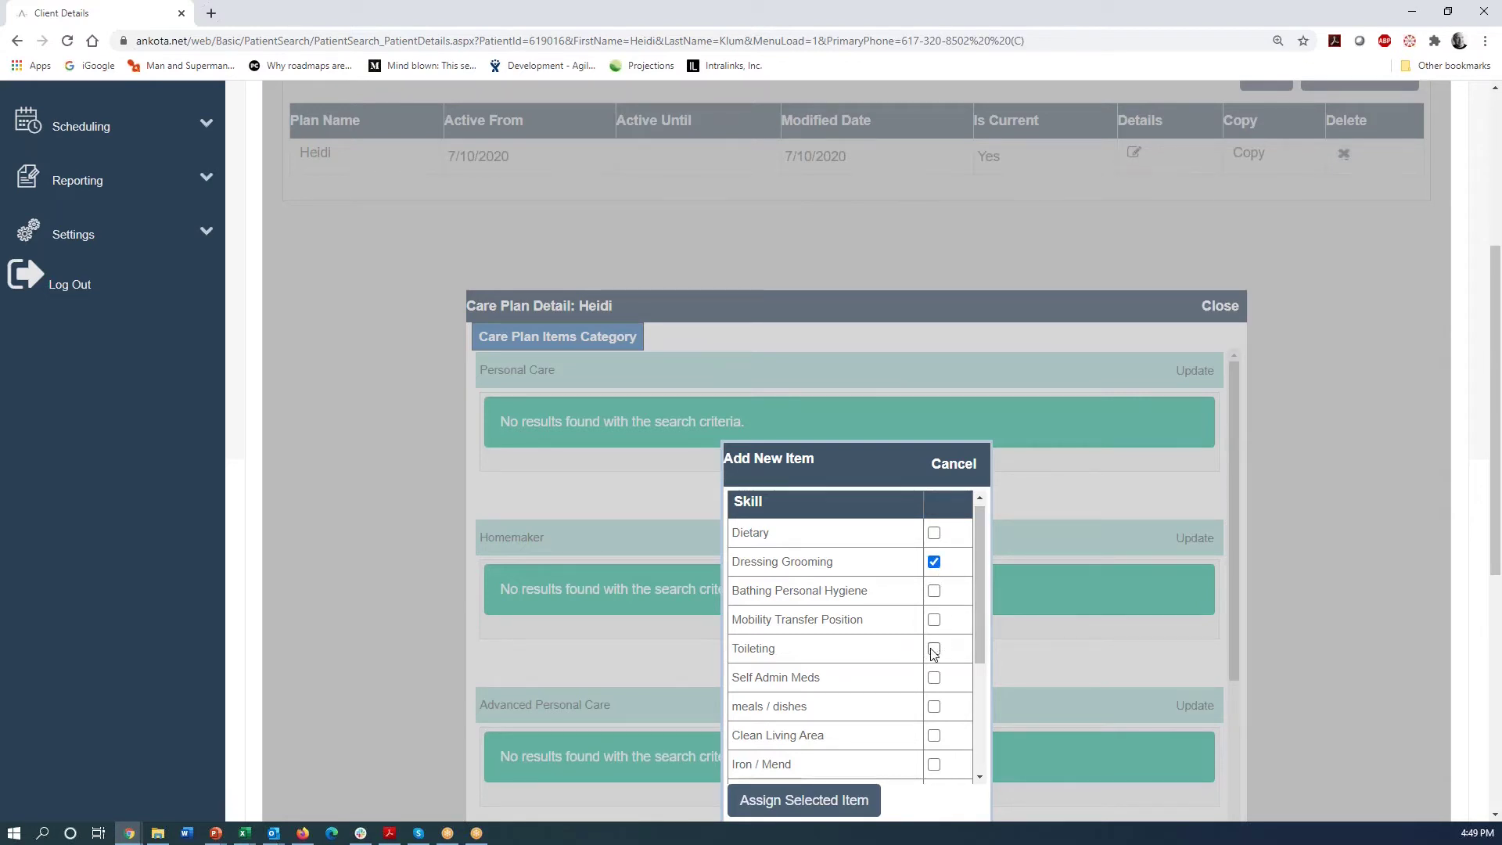
{"action": "left_click", "coordinate": [936, 651]}
{"action": "left_click", "coordinate": [934, 706]}
{"action": "left_click_drag", "start_coordinate": [982, 660], "coordinate": [982, 706]}
{"action": "left_click", "coordinate": [934, 706]}
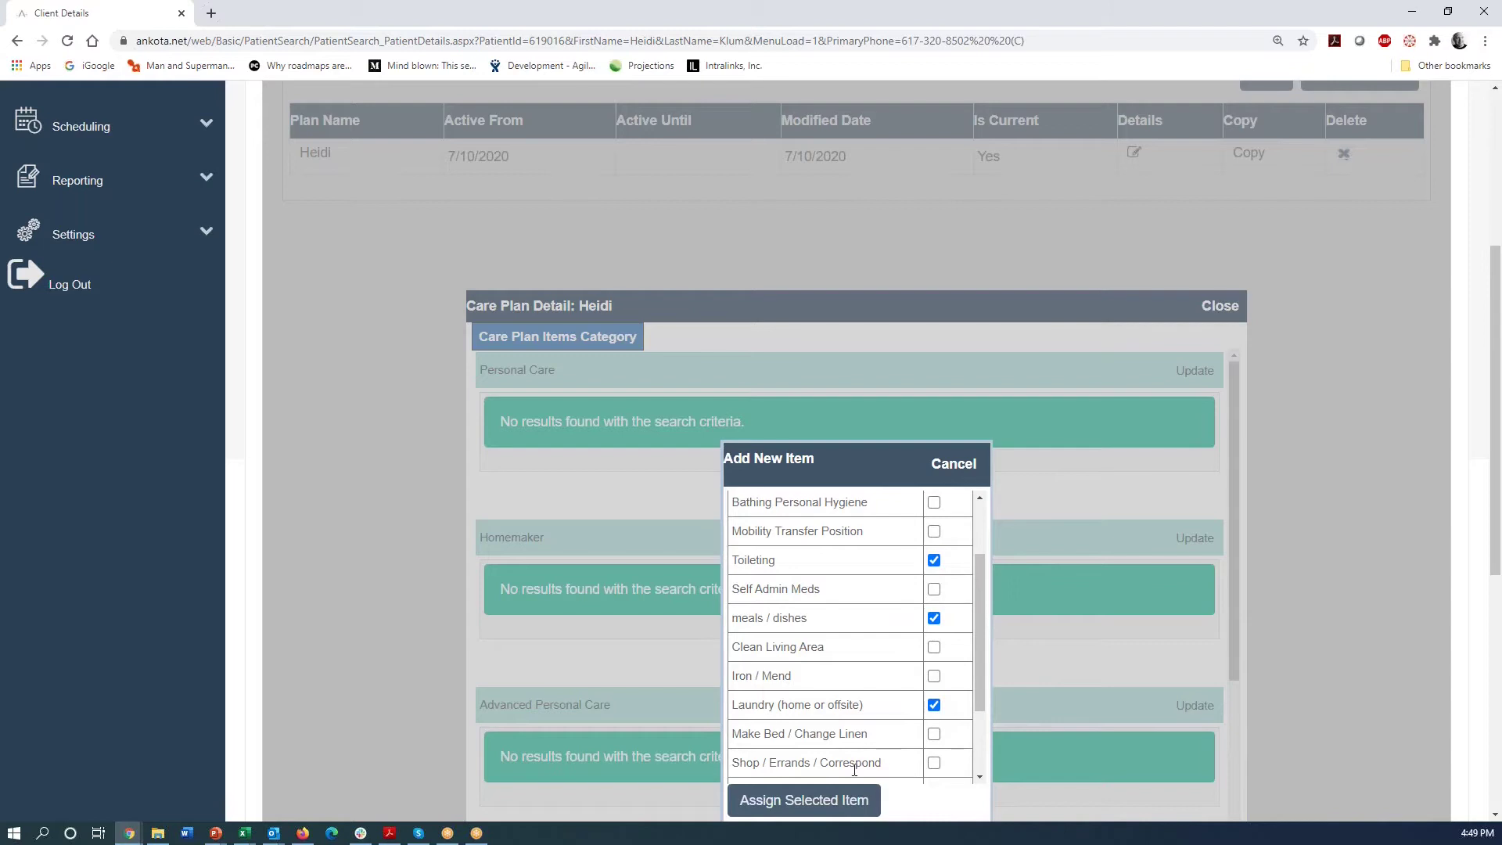
{"action": "left_click", "coordinate": [812, 802]}
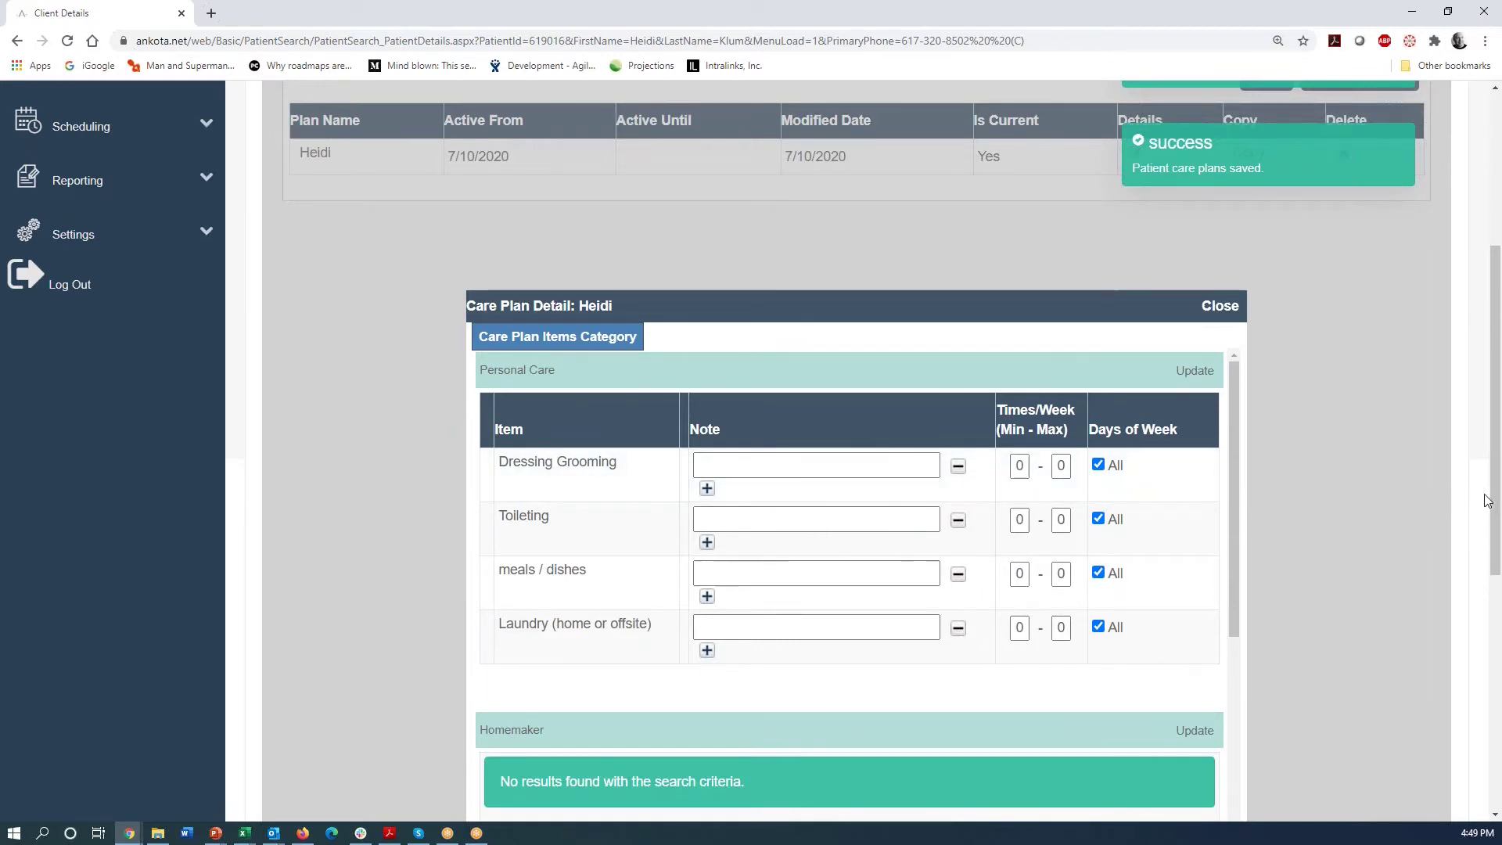
{"action": "left_click_drag", "start_coordinate": [1487, 500], "coordinate": [1487, 291]}
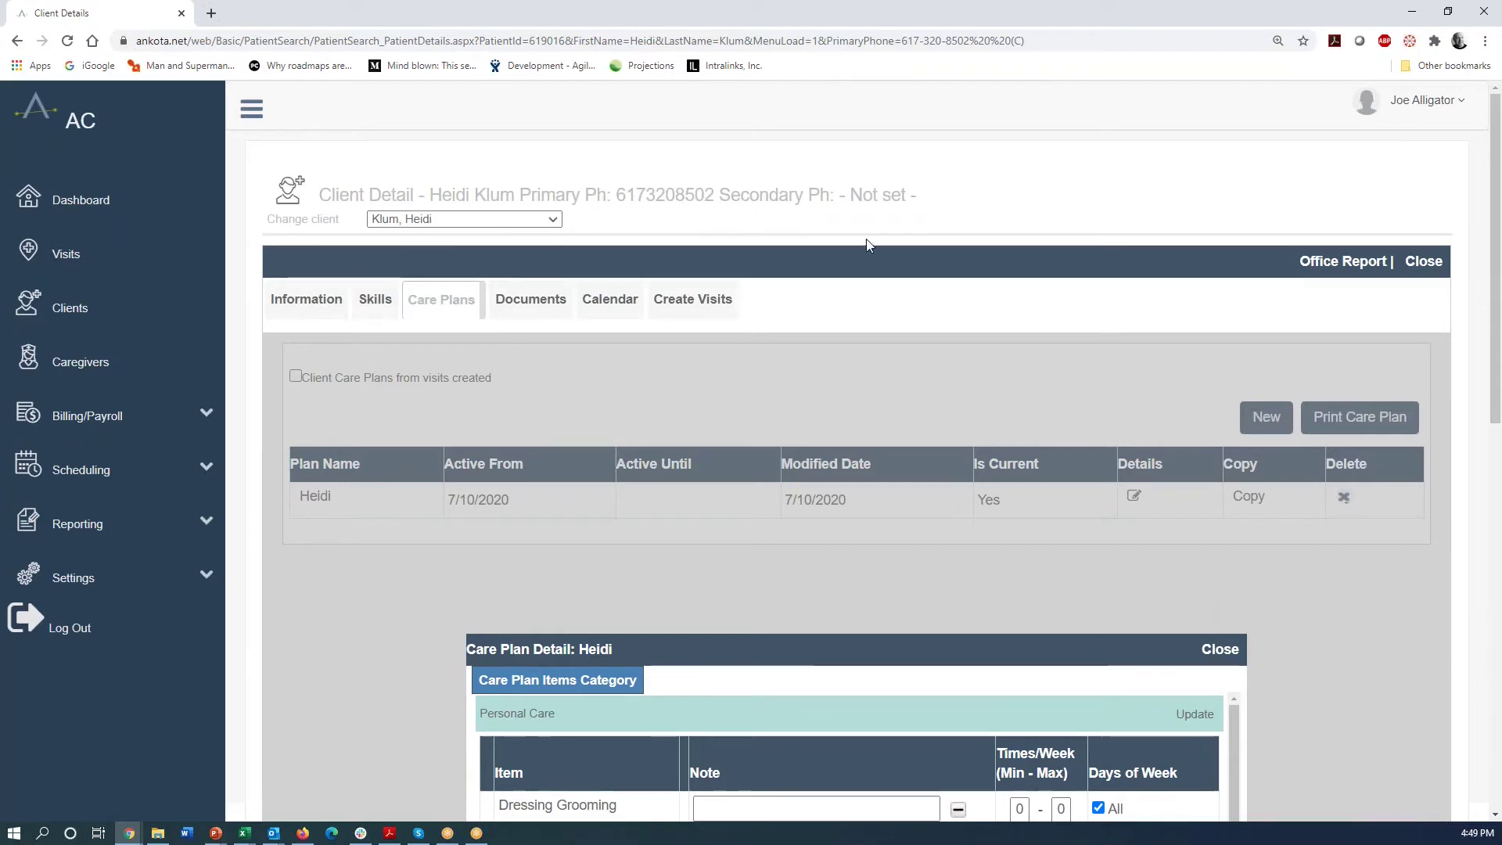
- Start a Private Pay visit on July 10 from the client's calendar
{"action": "left_click", "coordinate": [607, 307]}
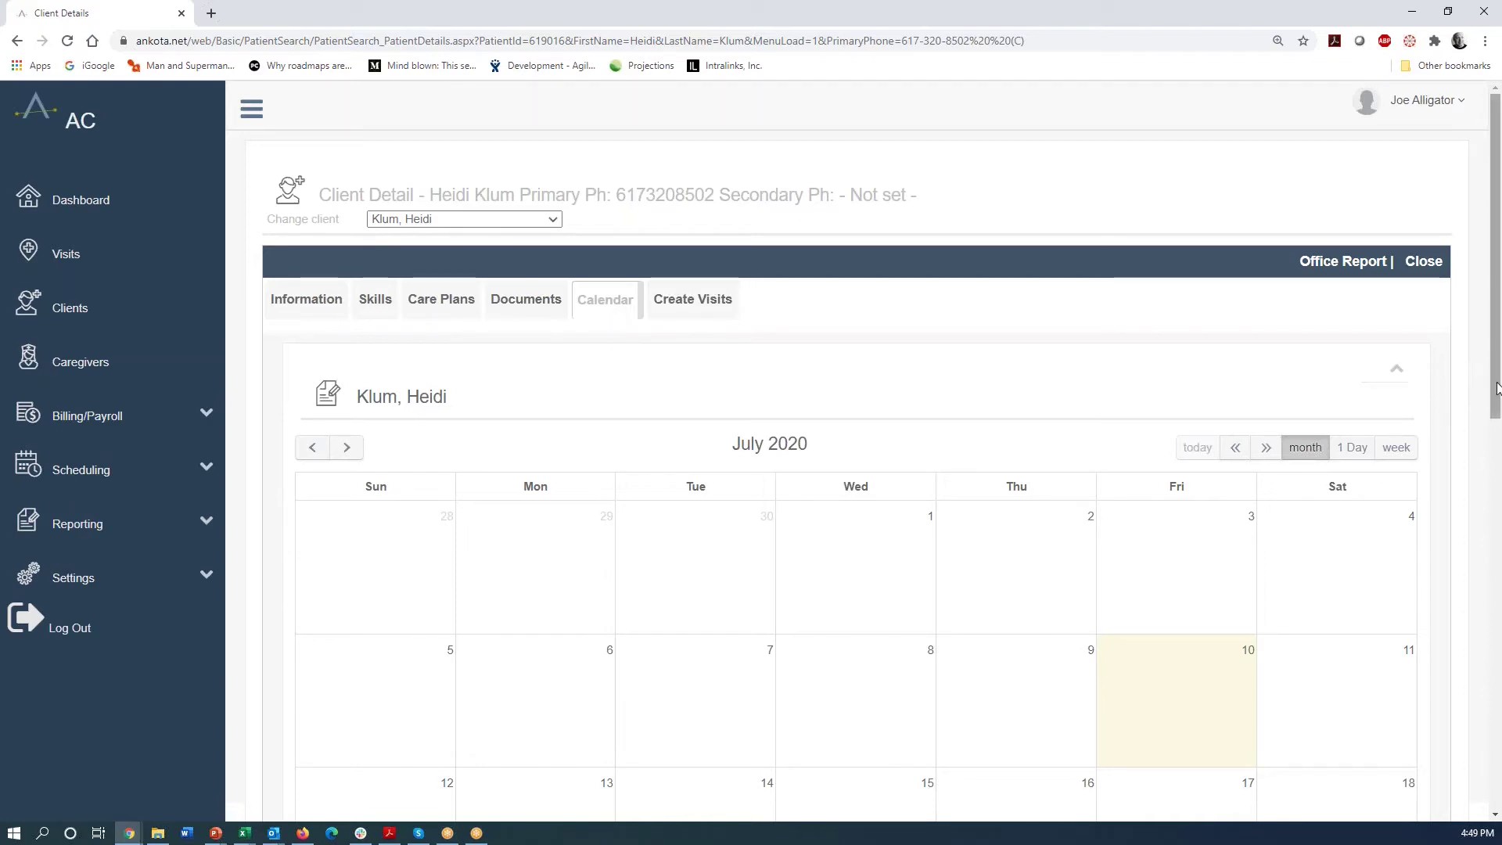
{"action": "left_click_drag", "start_coordinate": [1494, 387], "coordinate": [1494, 466]}
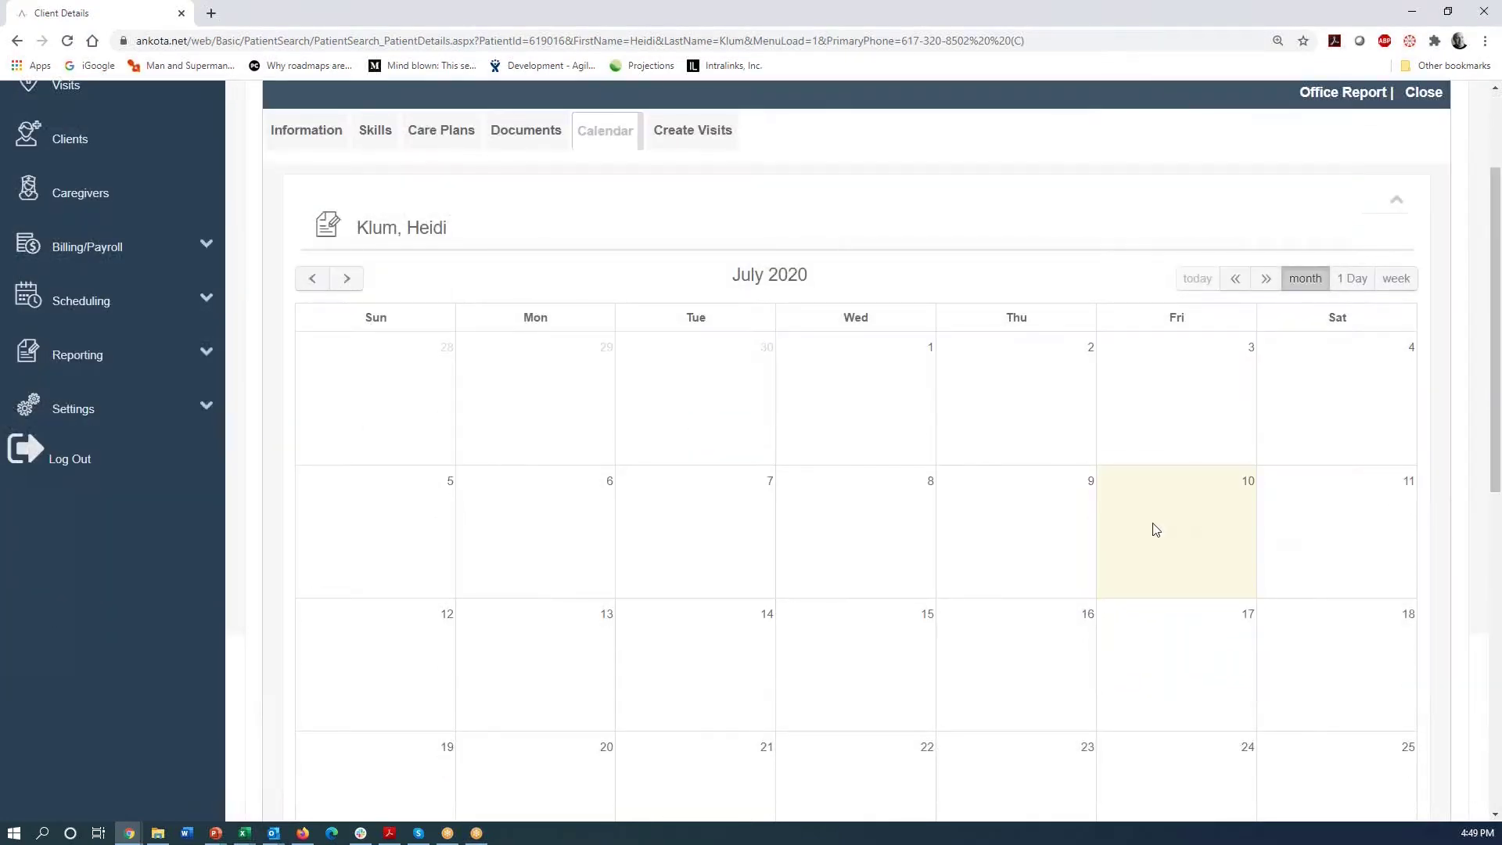
{"action": "left_click", "coordinate": [1149, 517]}
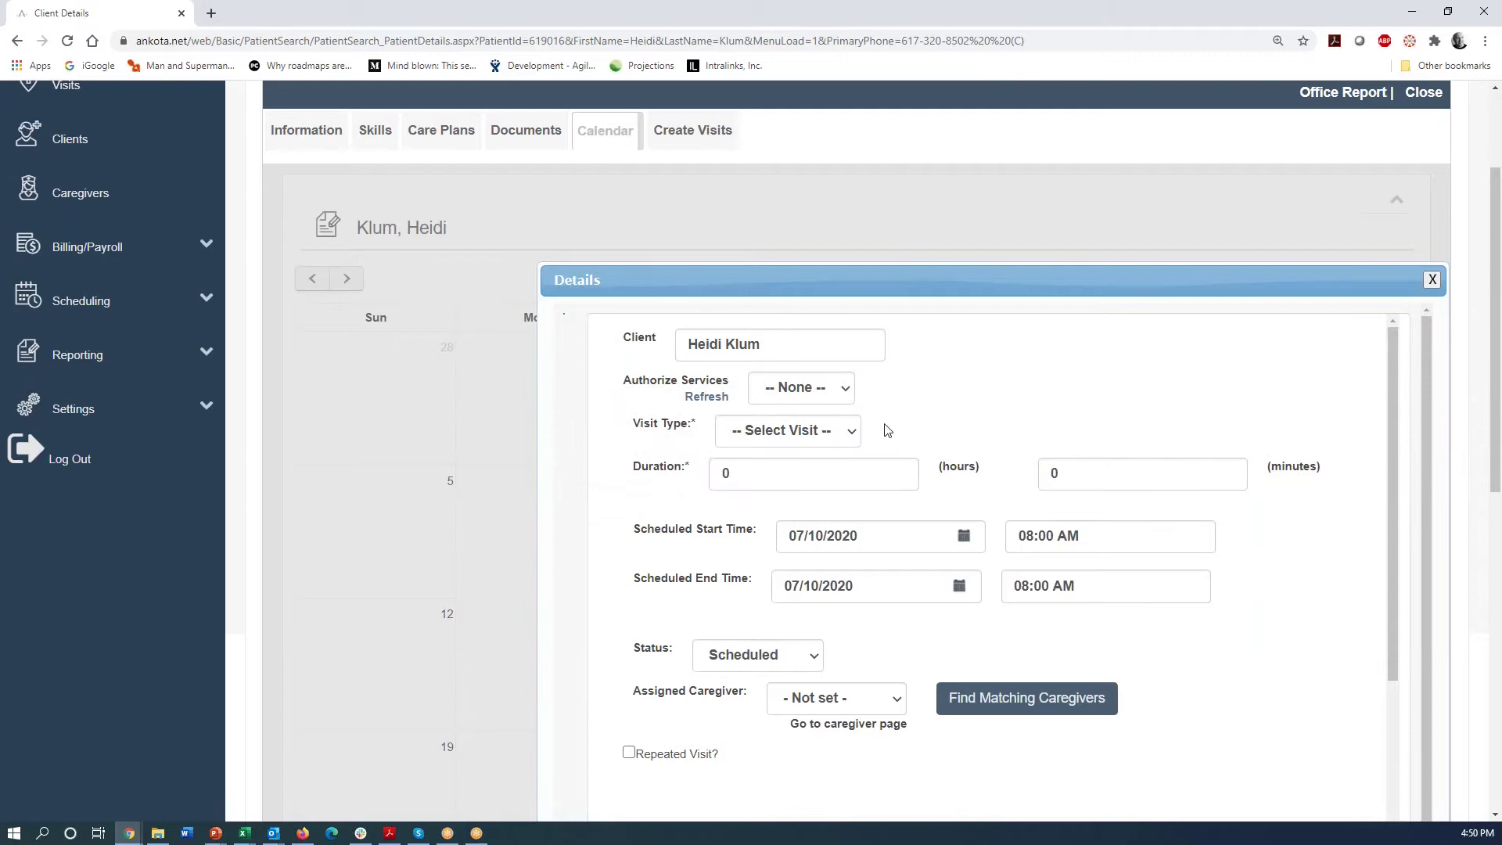
{"action": "left_click", "coordinate": [851, 432]}
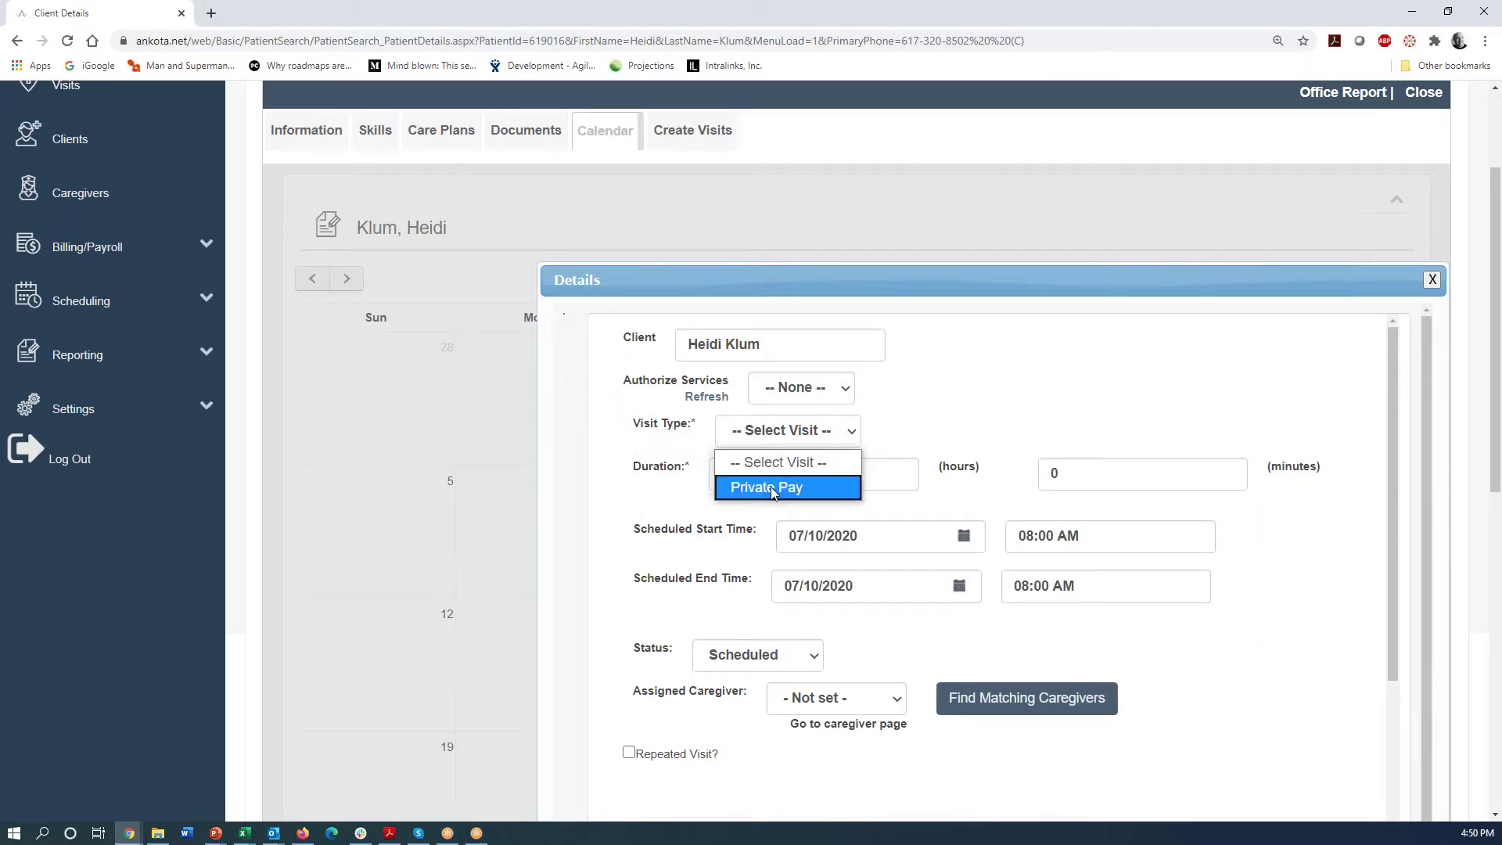
{"action": "left_click", "coordinate": [777, 483]}
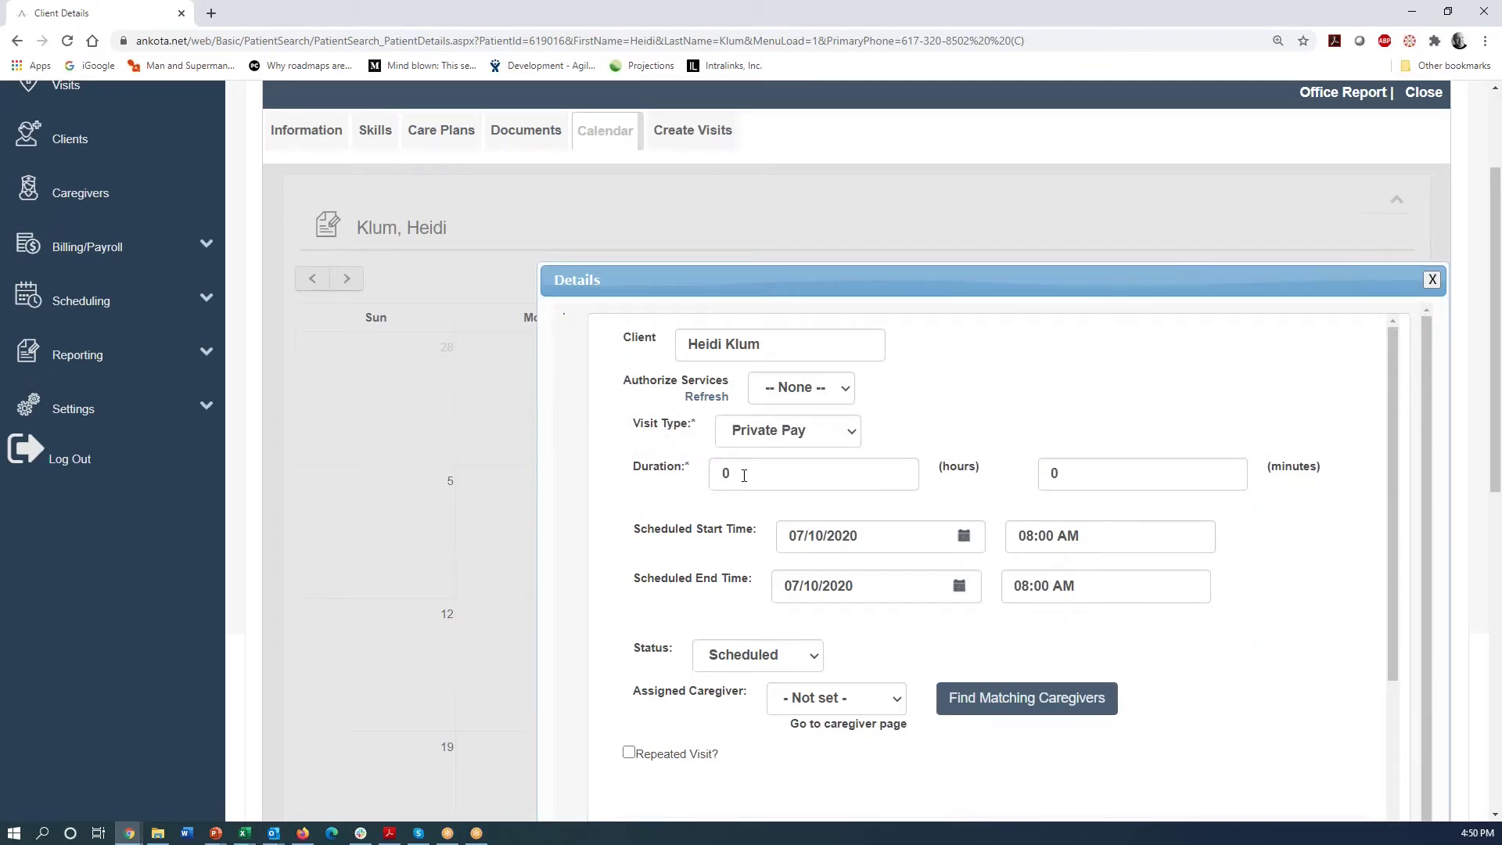
- Set the visit duration to 2 hours 30 minutes, starting at 4:45 PM
{"action": "left_click_drag", "start_coordinate": [744, 476], "coordinate": [681, 482]}
{"action": "type", "text": "2"}
{"action": "key", "text": "Tab"}
{"action": "type", "text": "30"}
{"action": "key", "text": "Tab"}
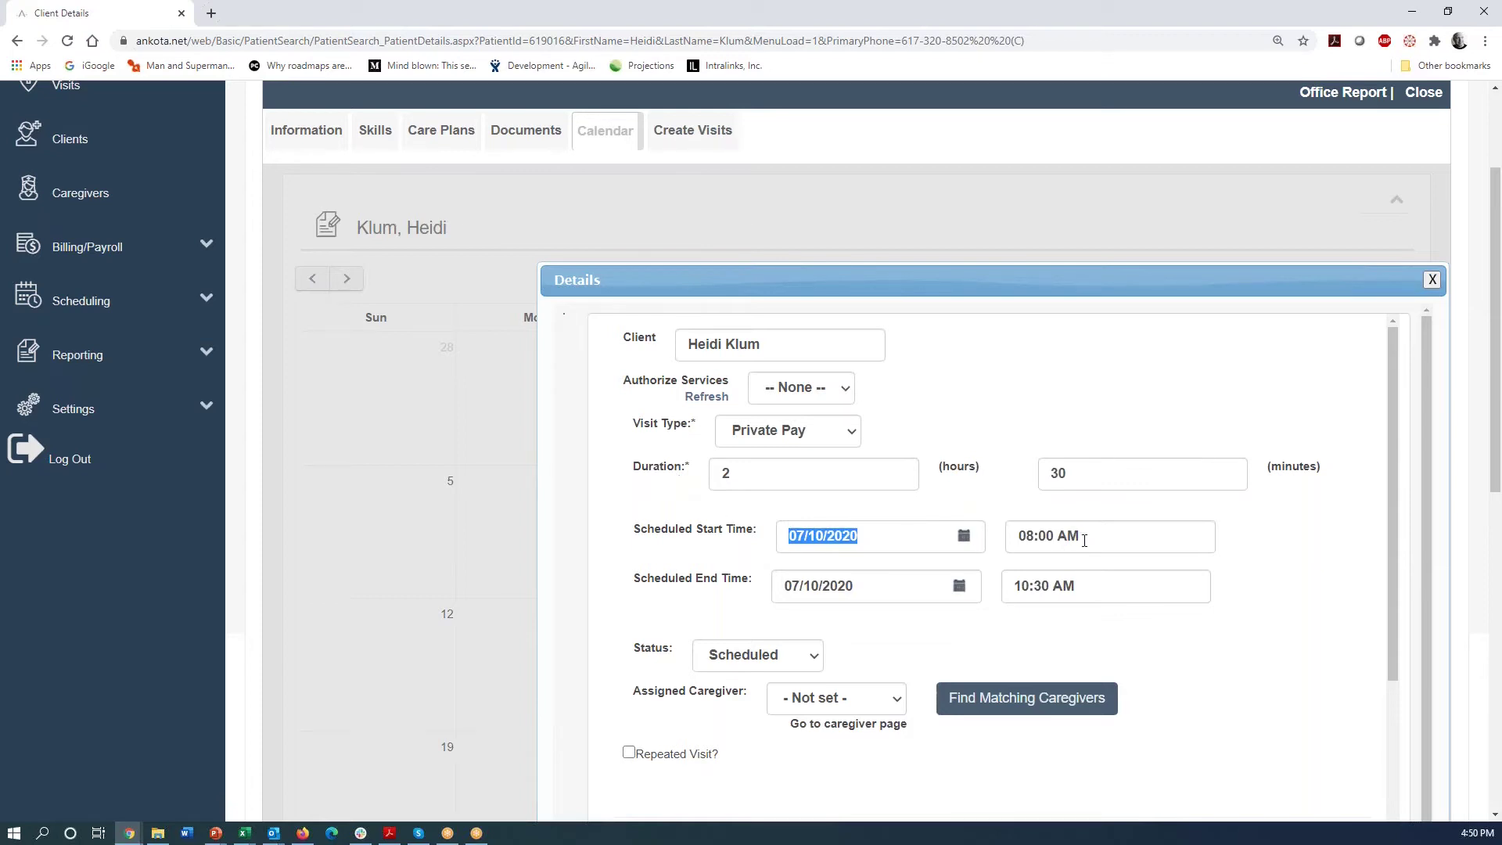
{"action": "key", "text": "Tab"}
{"action": "type", "text": "4"}
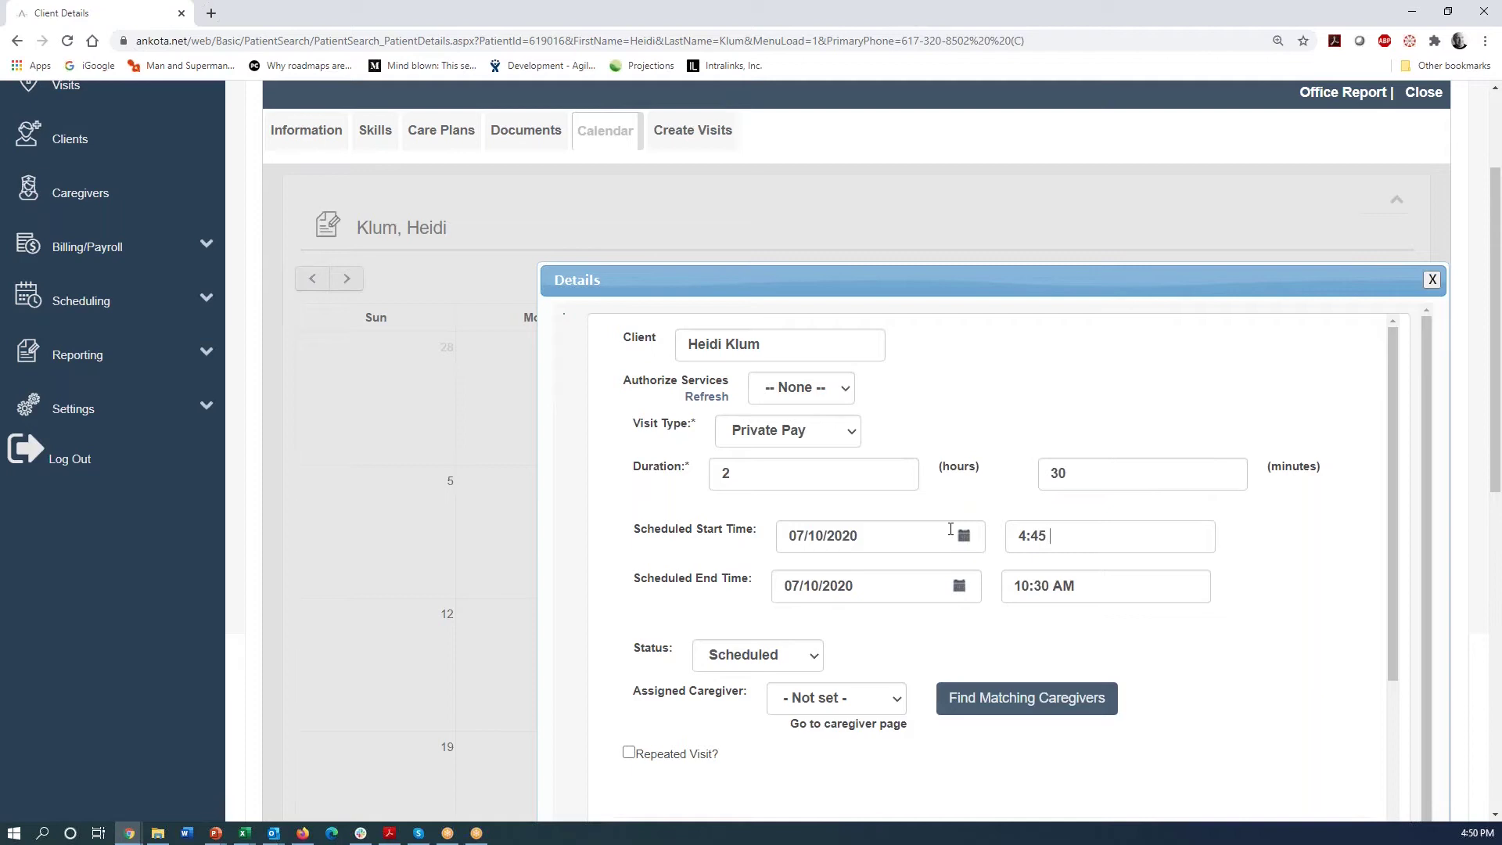
{"action": "key", "text": "Tab"}
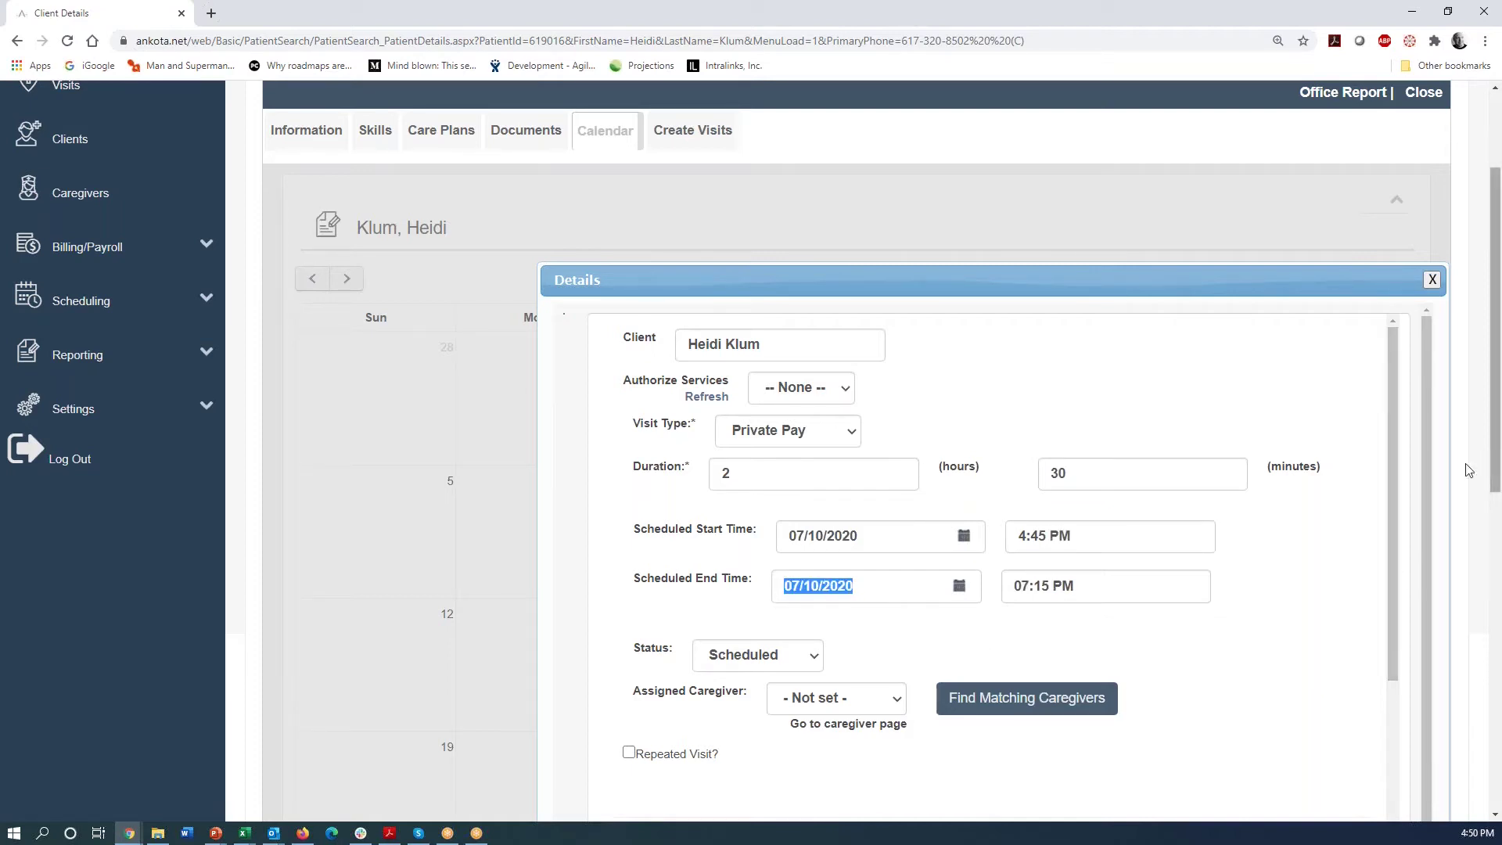
- Assign the available caregiver to the visit
{"action": "left_click_drag", "start_coordinate": [1393, 471], "coordinate": [1416, 552]}
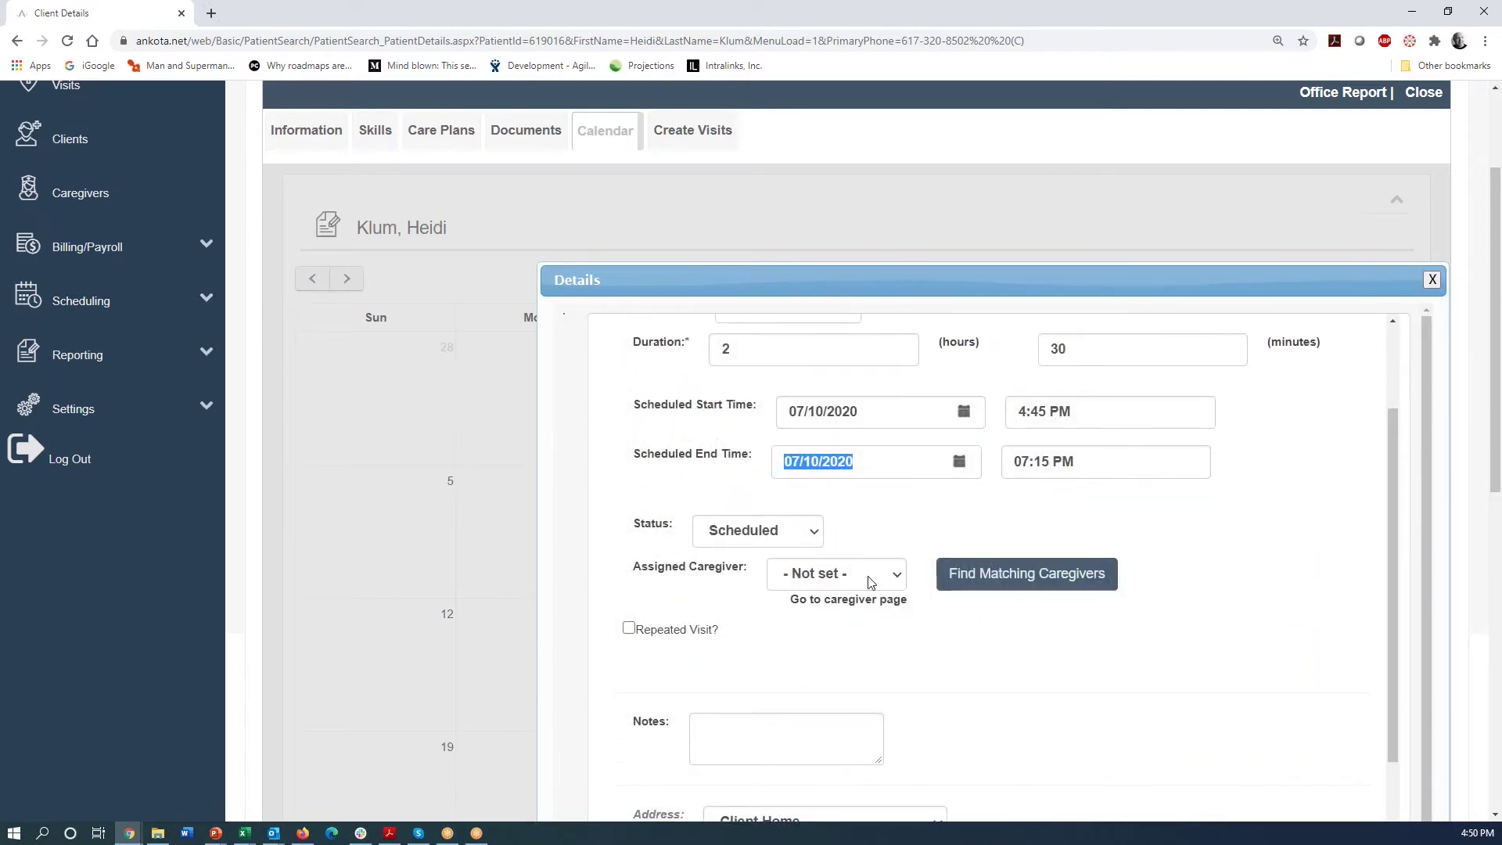
{"action": "left_click", "coordinate": [897, 579]}
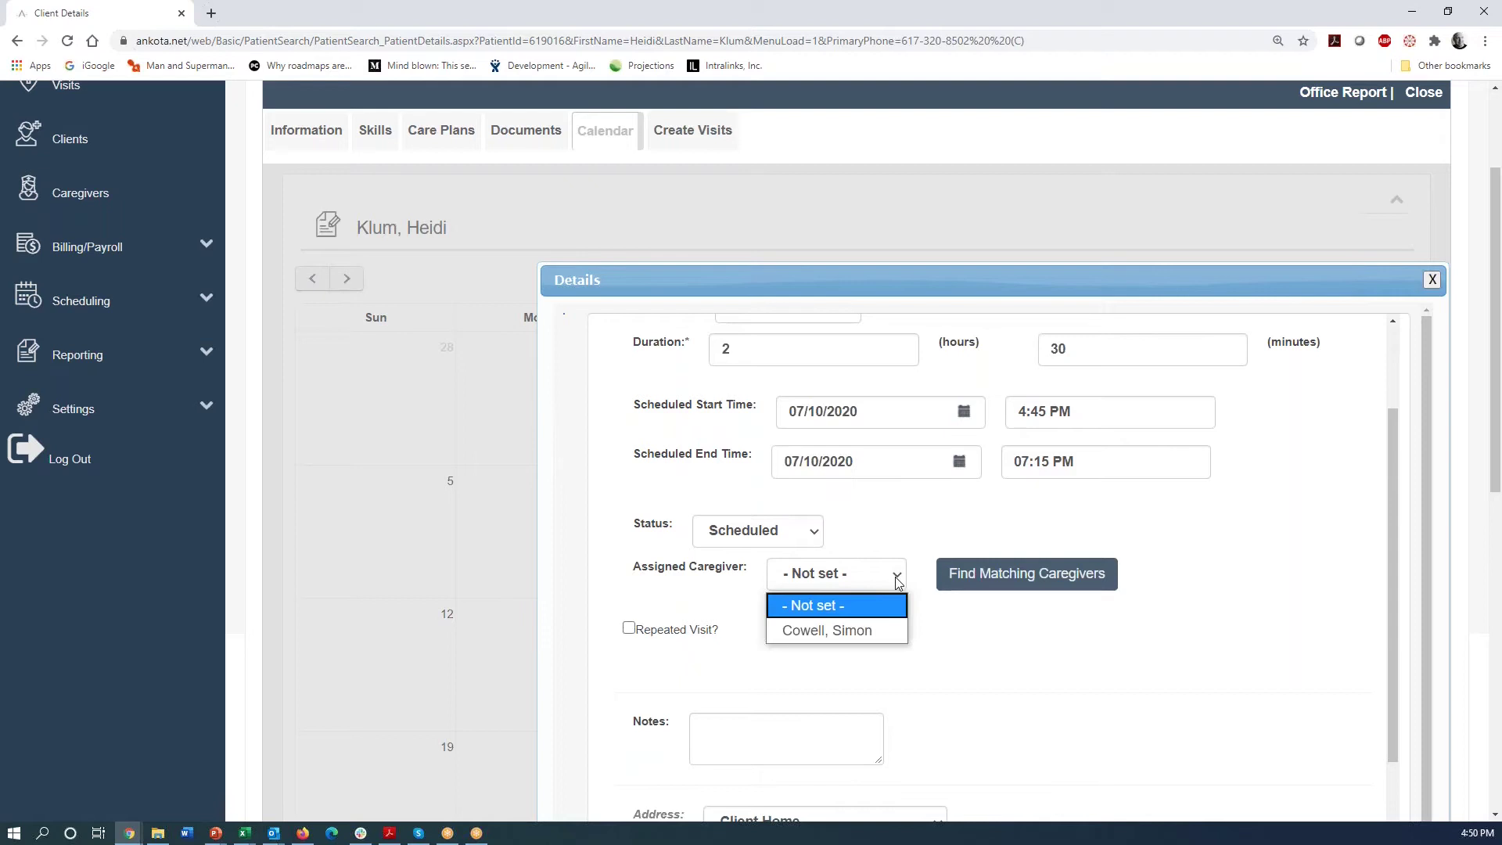
{"action": "left_click", "coordinate": [838, 632]}
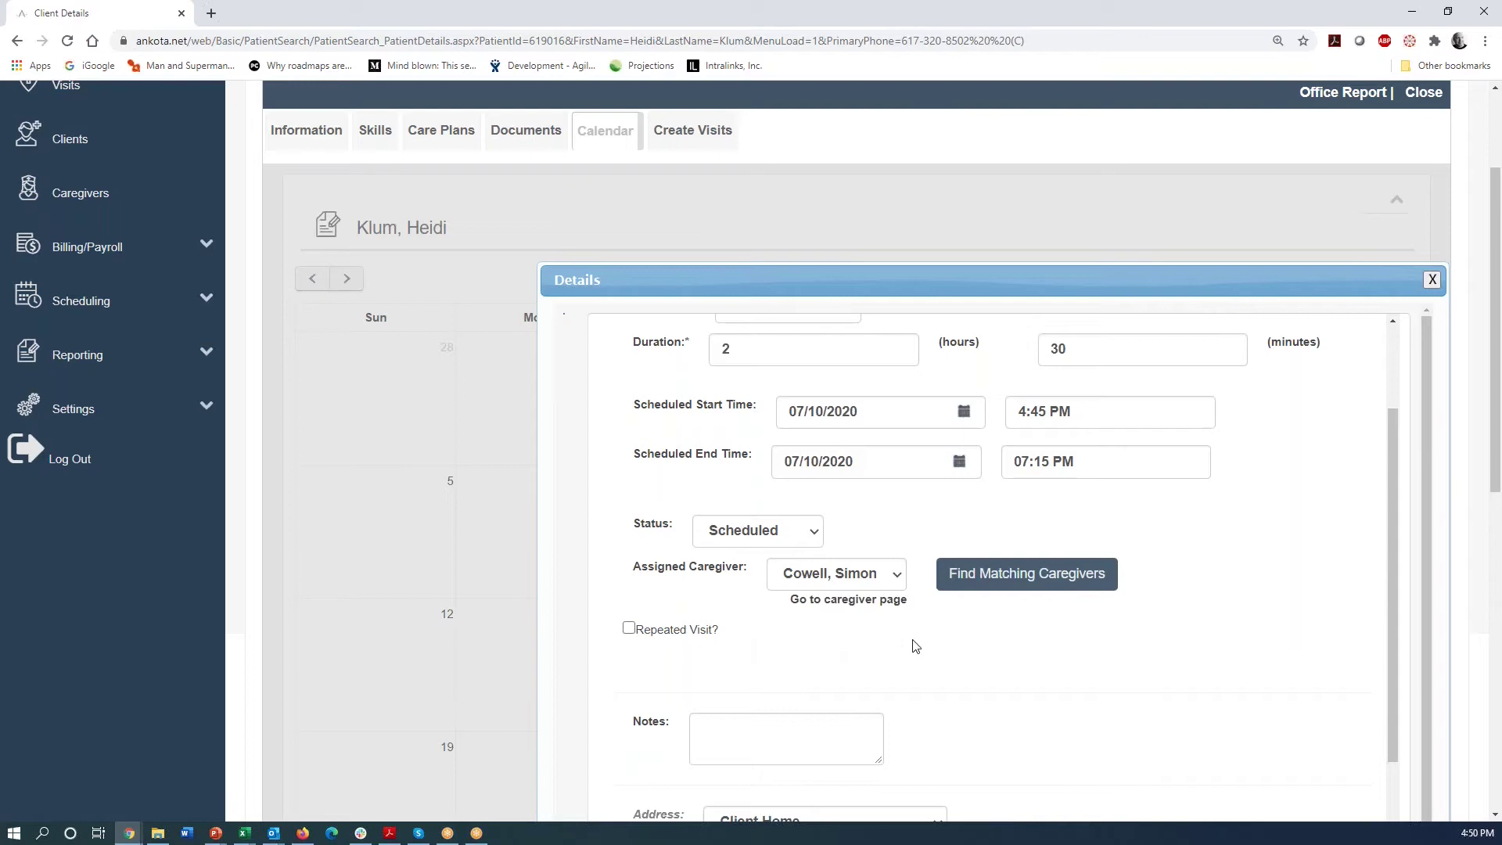
- Make the visit repeat, adding Monday and Wednesday as repeat days
{"action": "left_click", "coordinate": [629, 629]}
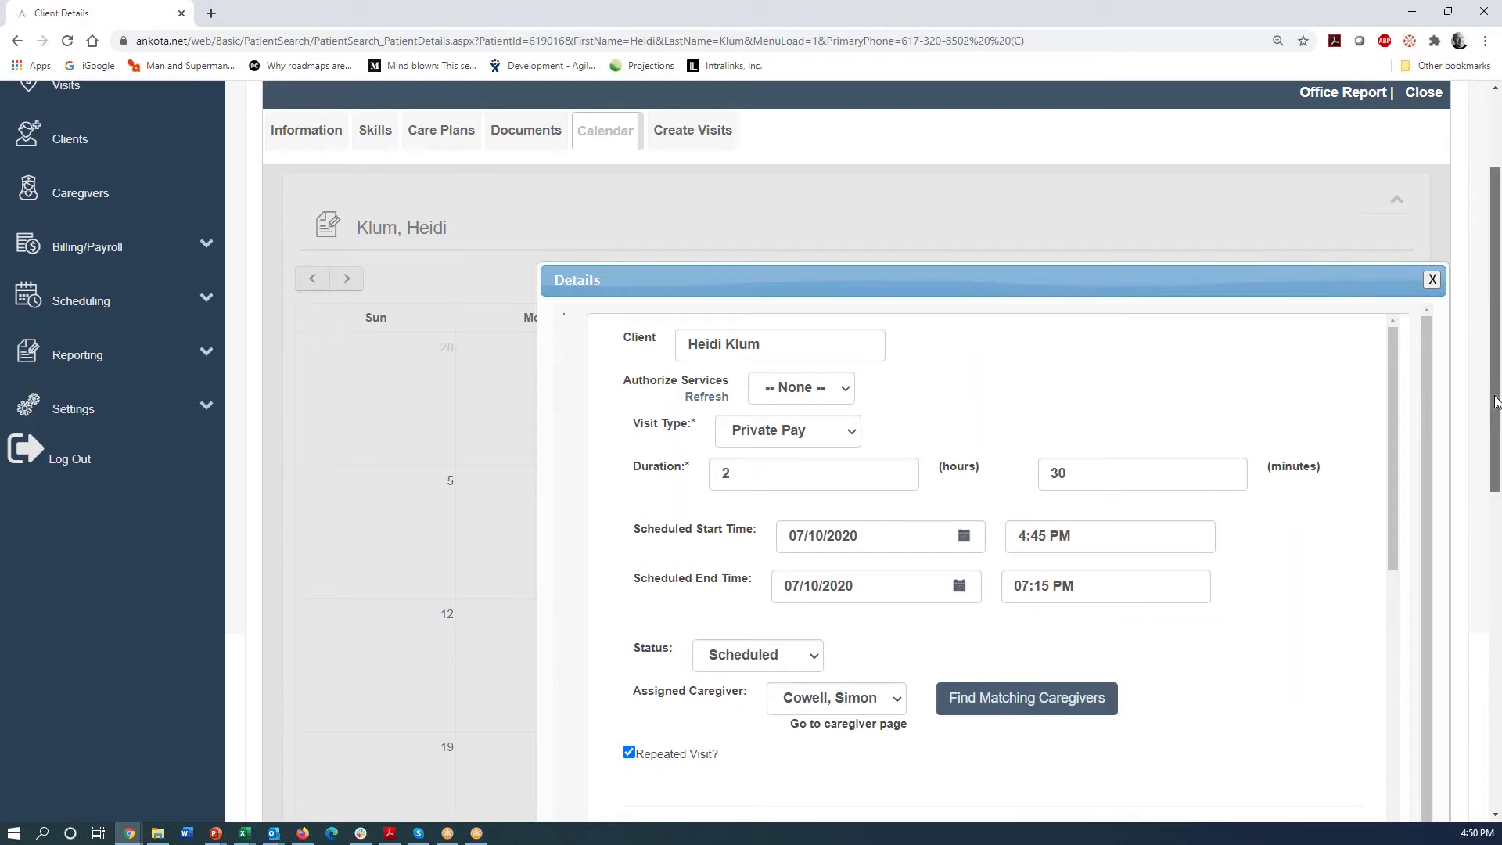
{"action": "left_click_drag", "start_coordinate": [1496, 395], "coordinate": [1497, 516]}
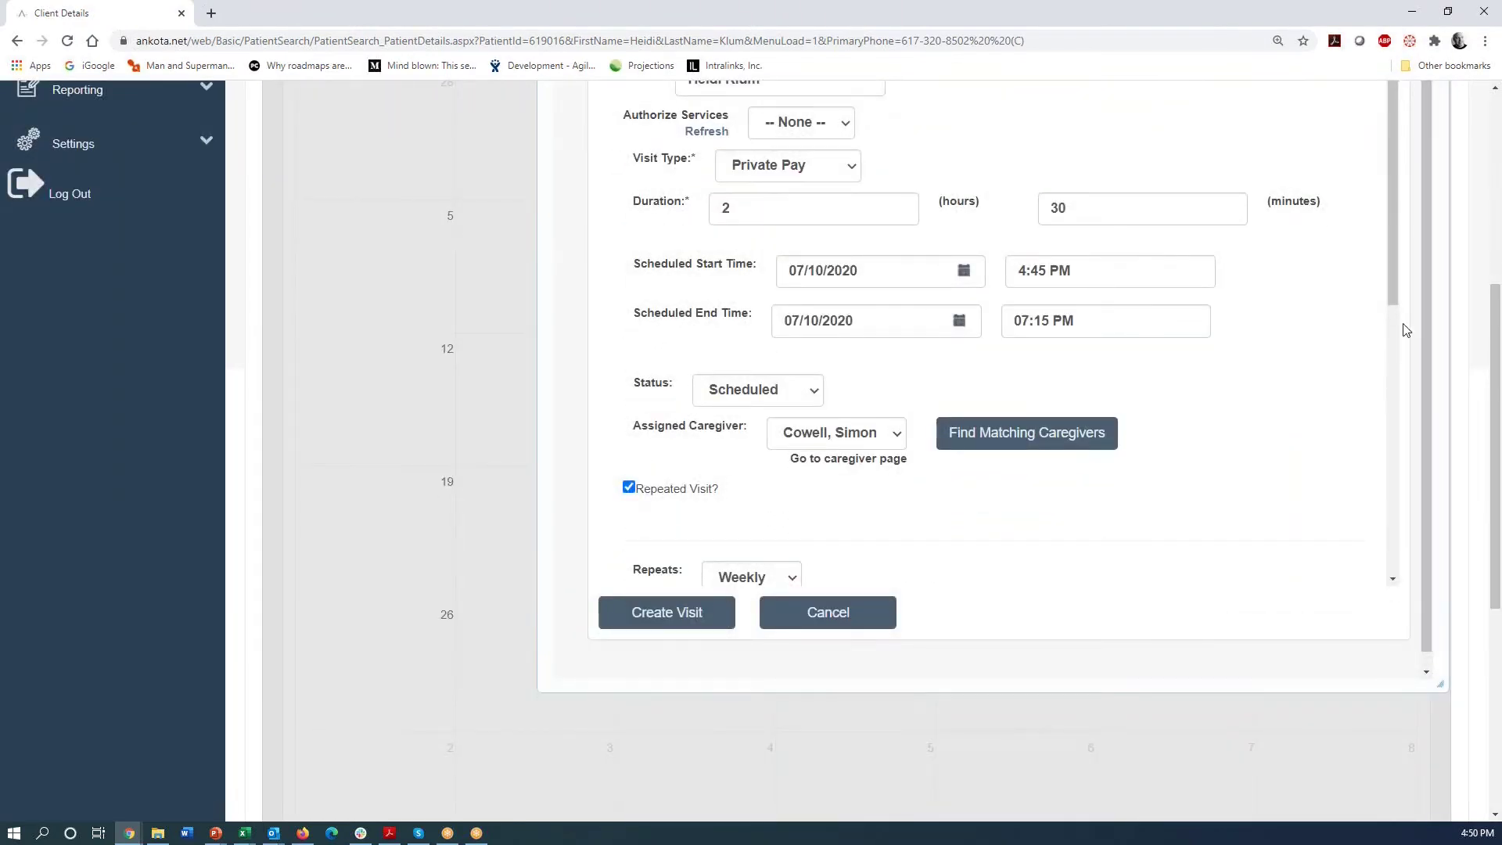
{"action": "scroll", "coordinate": [1393, 294], "scroll_direction": "down", "scroll_amount": 3}
{"action": "scroll", "coordinate": [1419, 450], "scroll_direction": "down", "scroll_amount": 2}
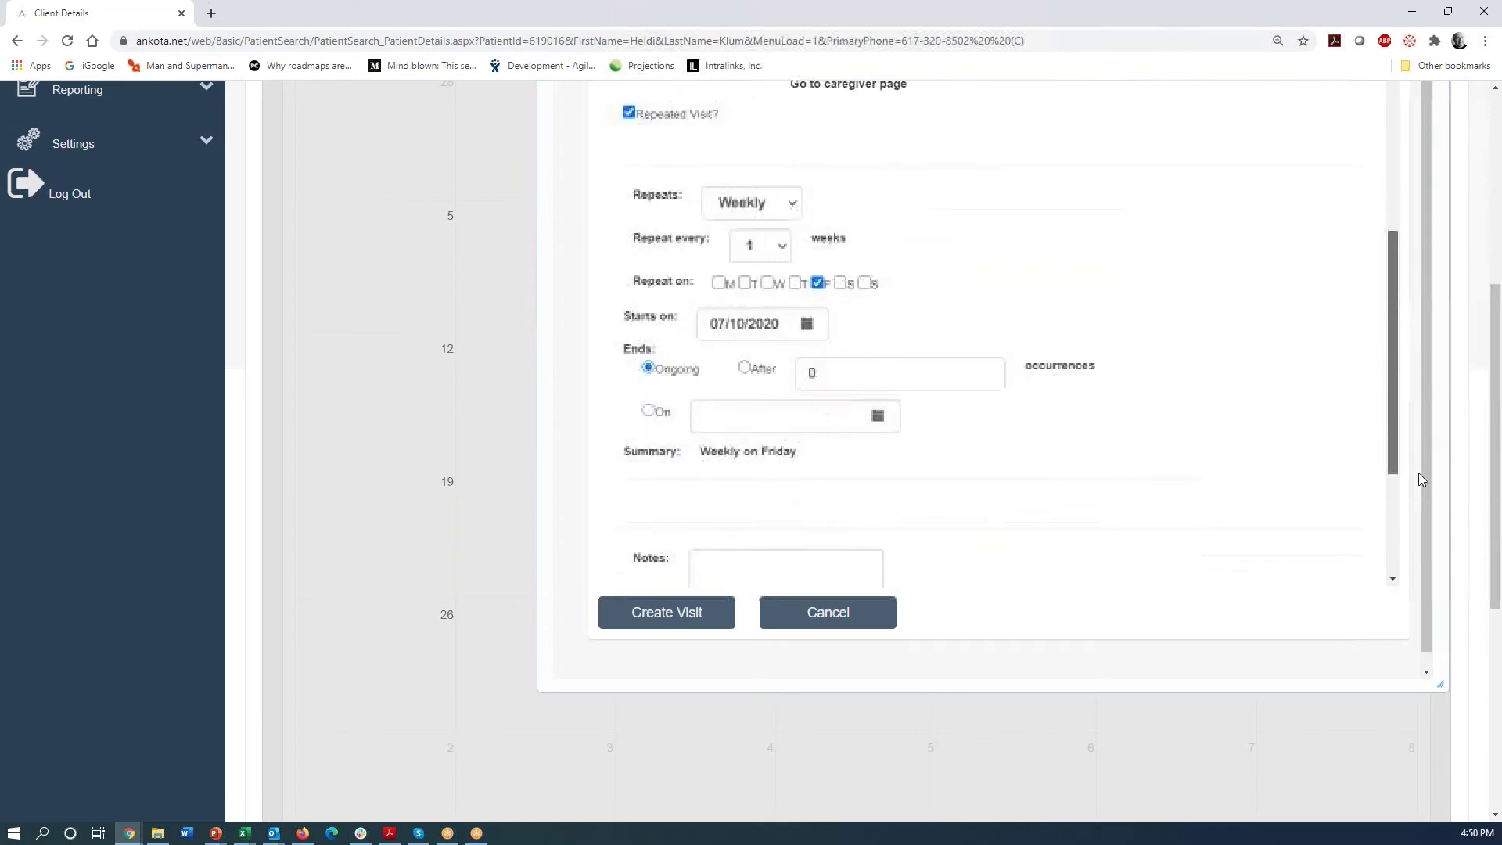
{"action": "left_click", "coordinate": [720, 266]}
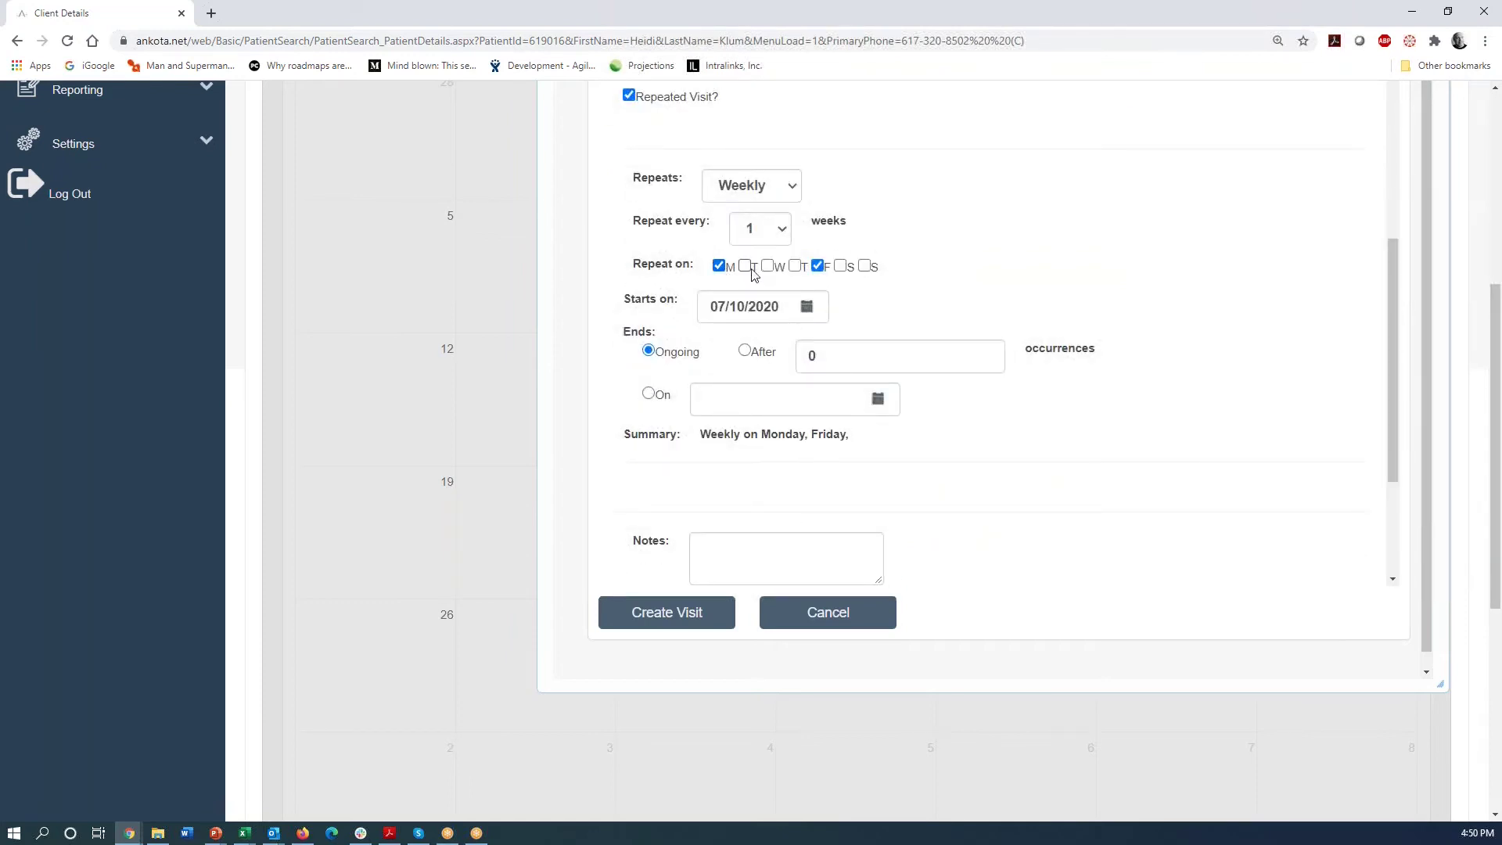
{"action": "left_click", "coordinate": [769, 267]}
- End the repetition on 12/31/2020 and create the recurring visit
{"action": "left_click", "coordinate": [649, 397]}
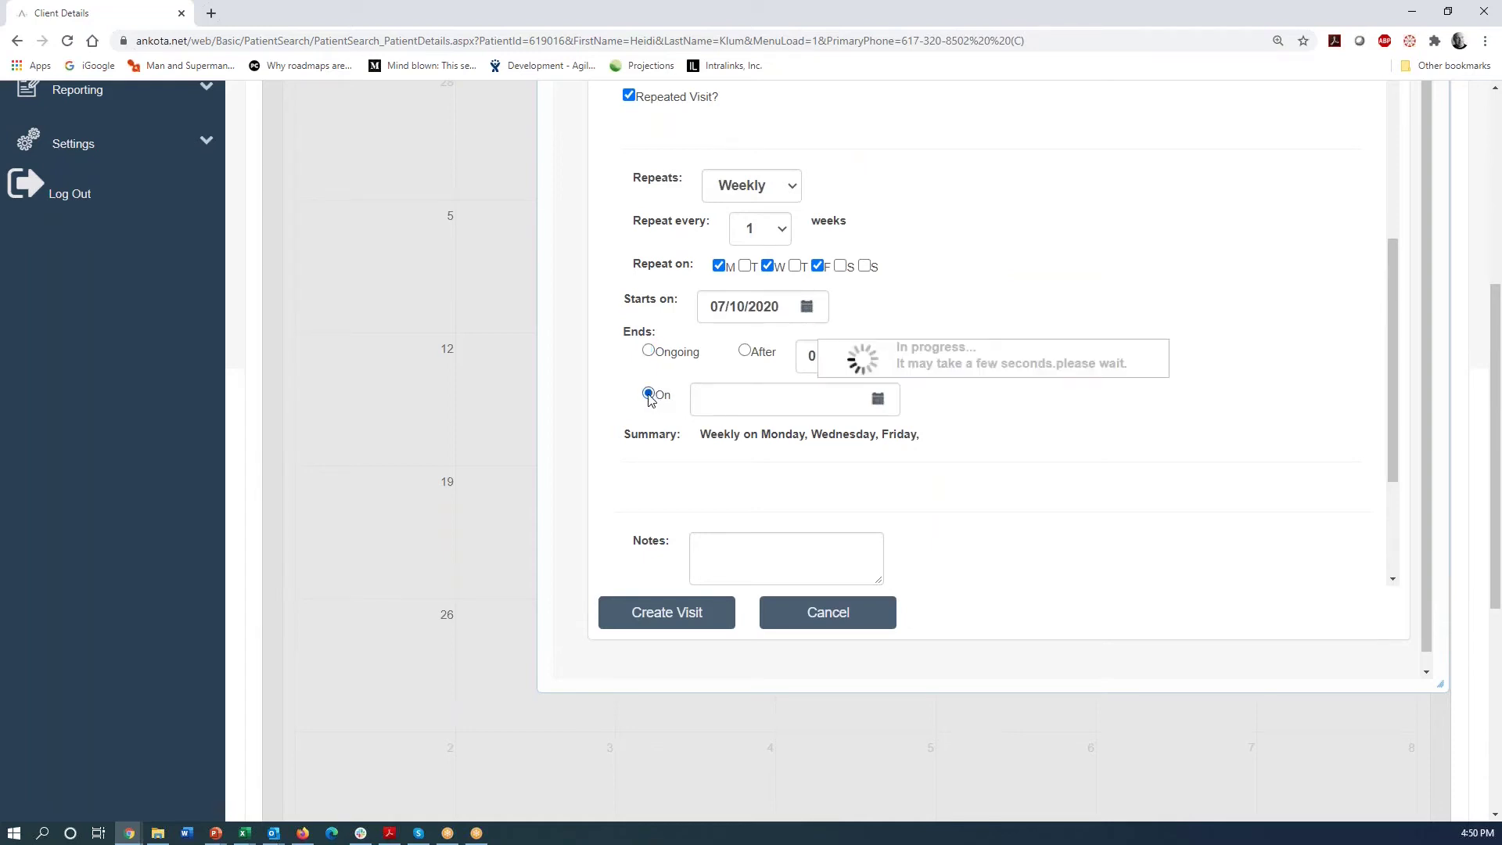
{"action": "left_click", "coordinate": [878, 402]}
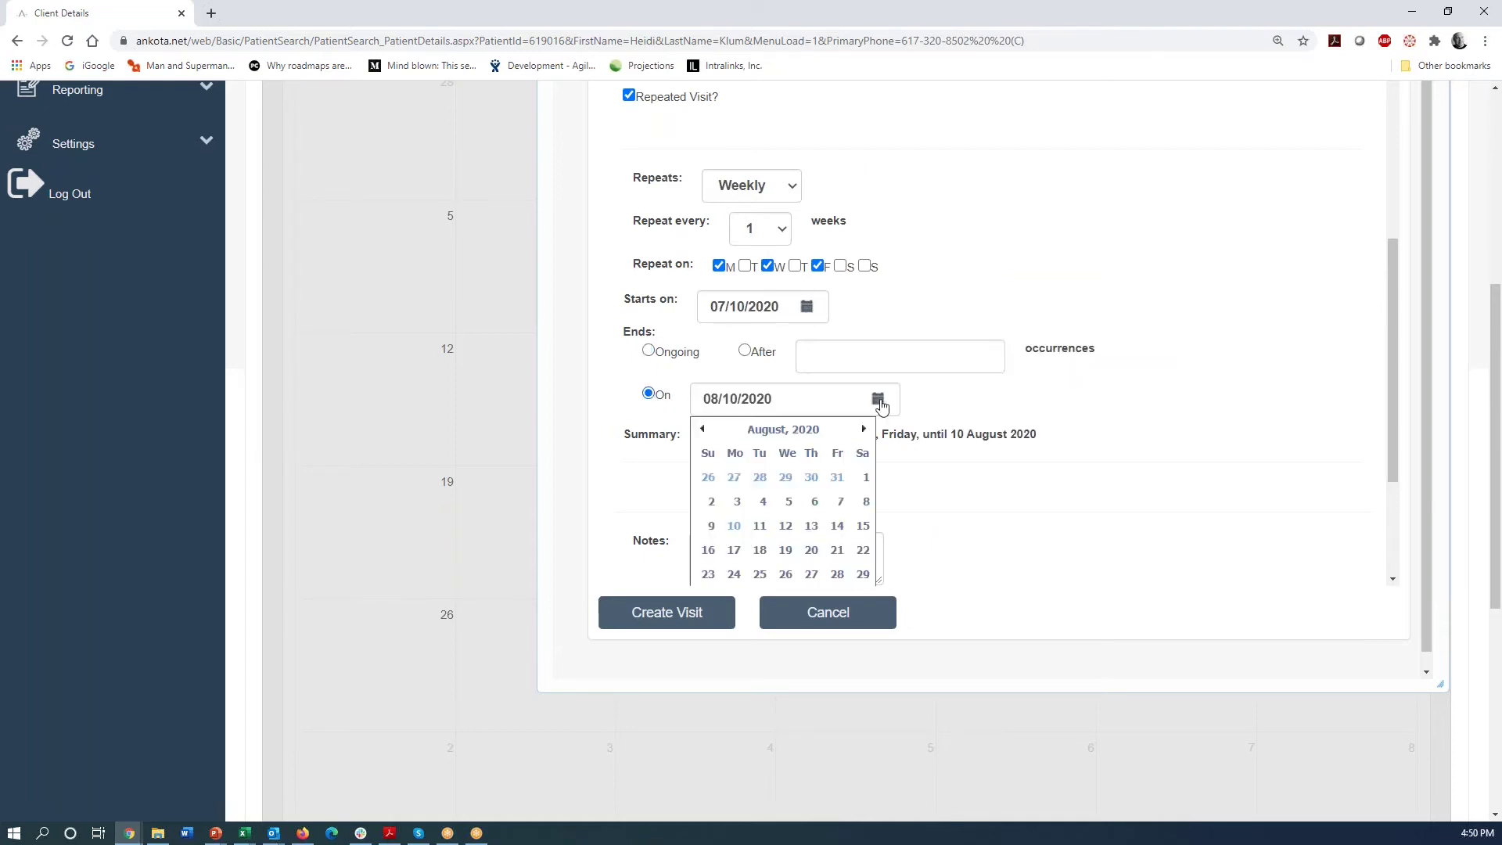
{"action": "left_click", "coordinate": [863, 430]}
{"action": "left_click", "coordinate": [864, 429]}
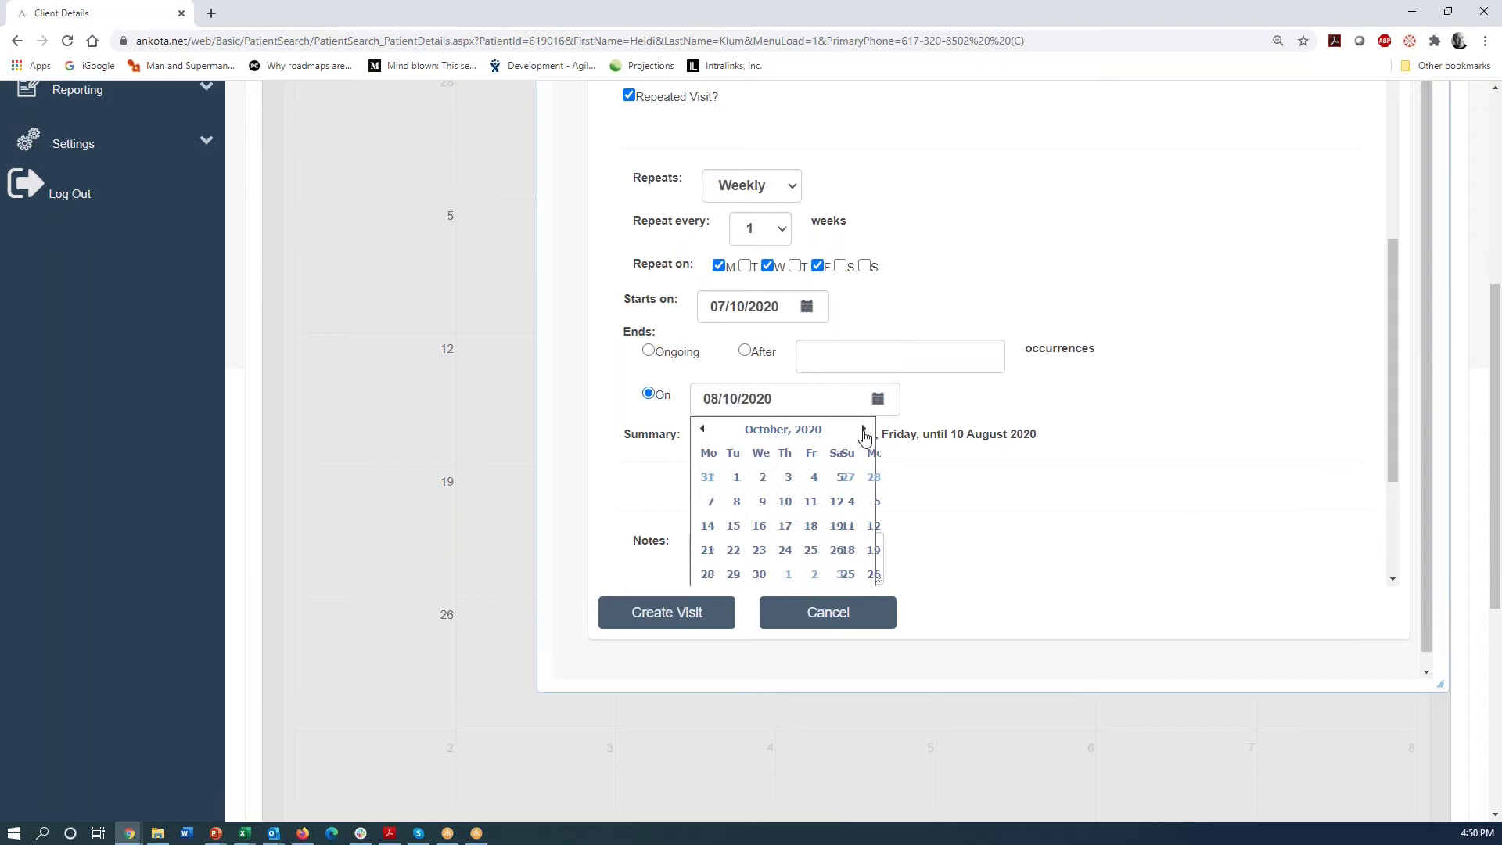
{"action": "left_click", "coordinate": [864, 429]}
{"action": "left_click", "coordinate": [864, 430]}
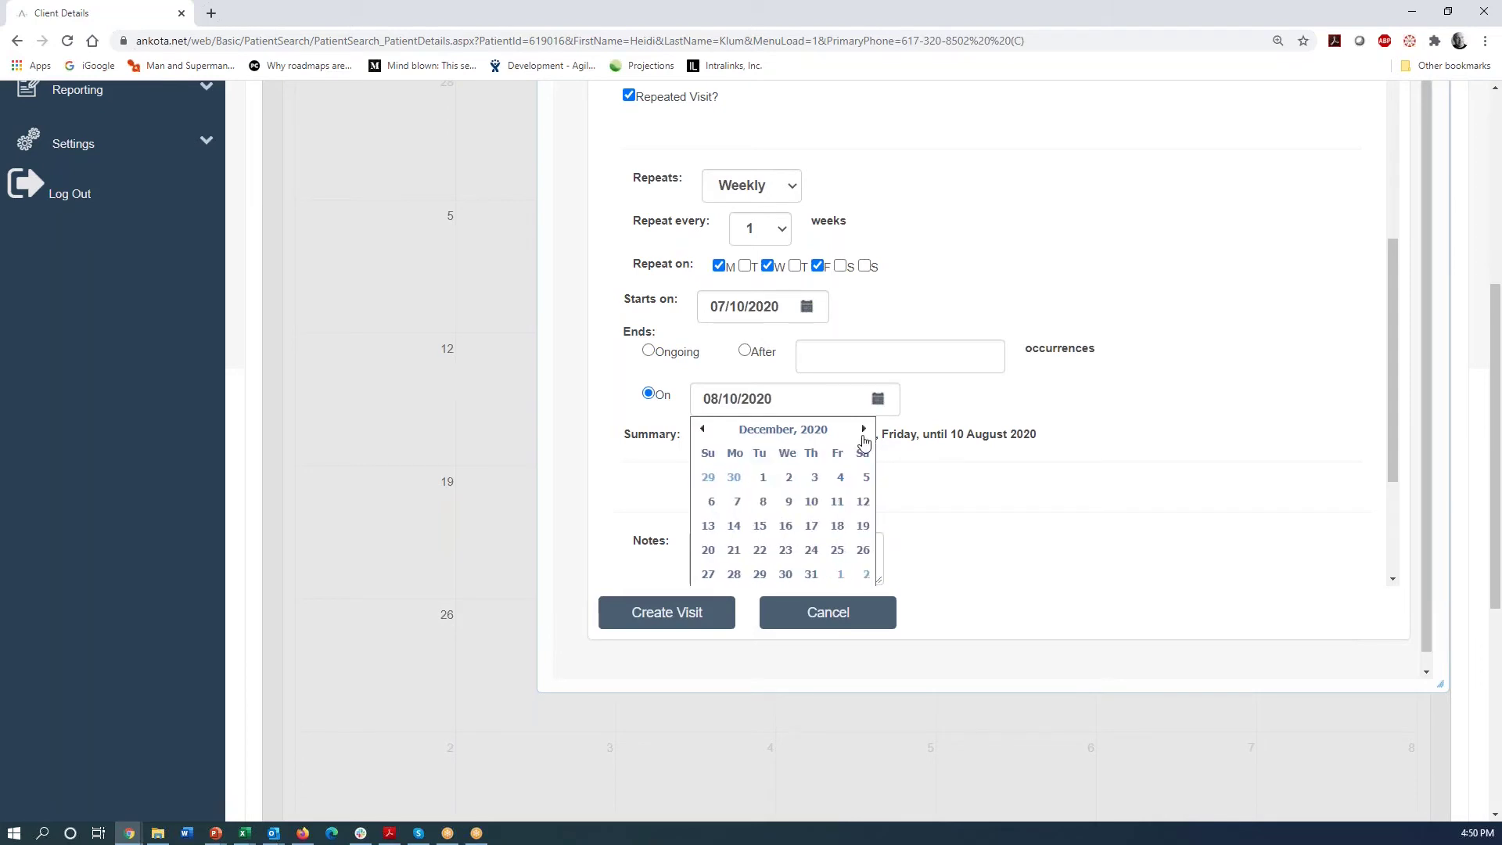
{"action": "left_click", "coordinate": [810, 576]}
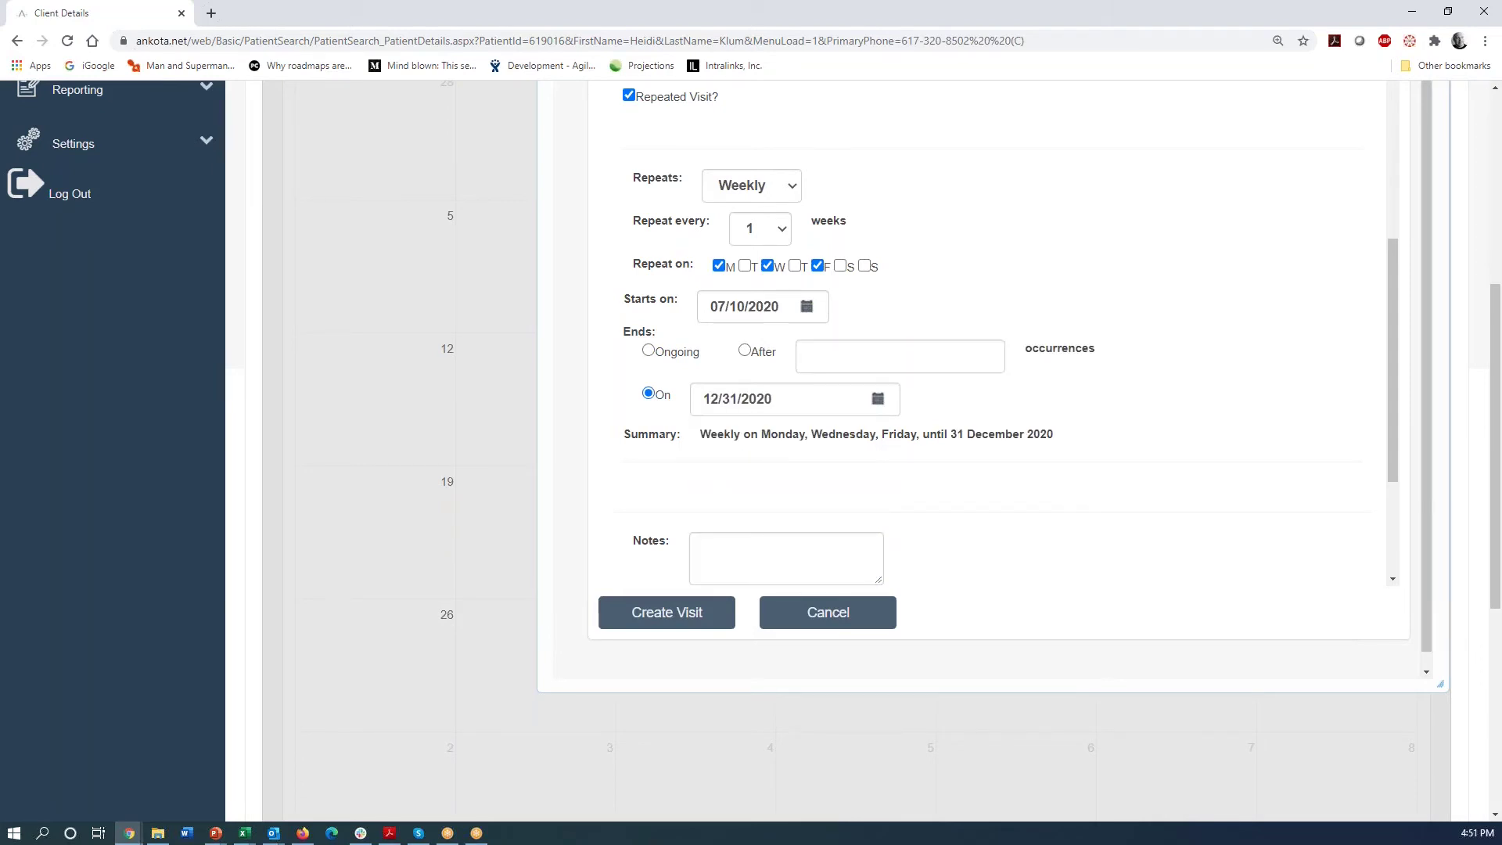
{"action": "left_click", "coordinate": [657, 613]}
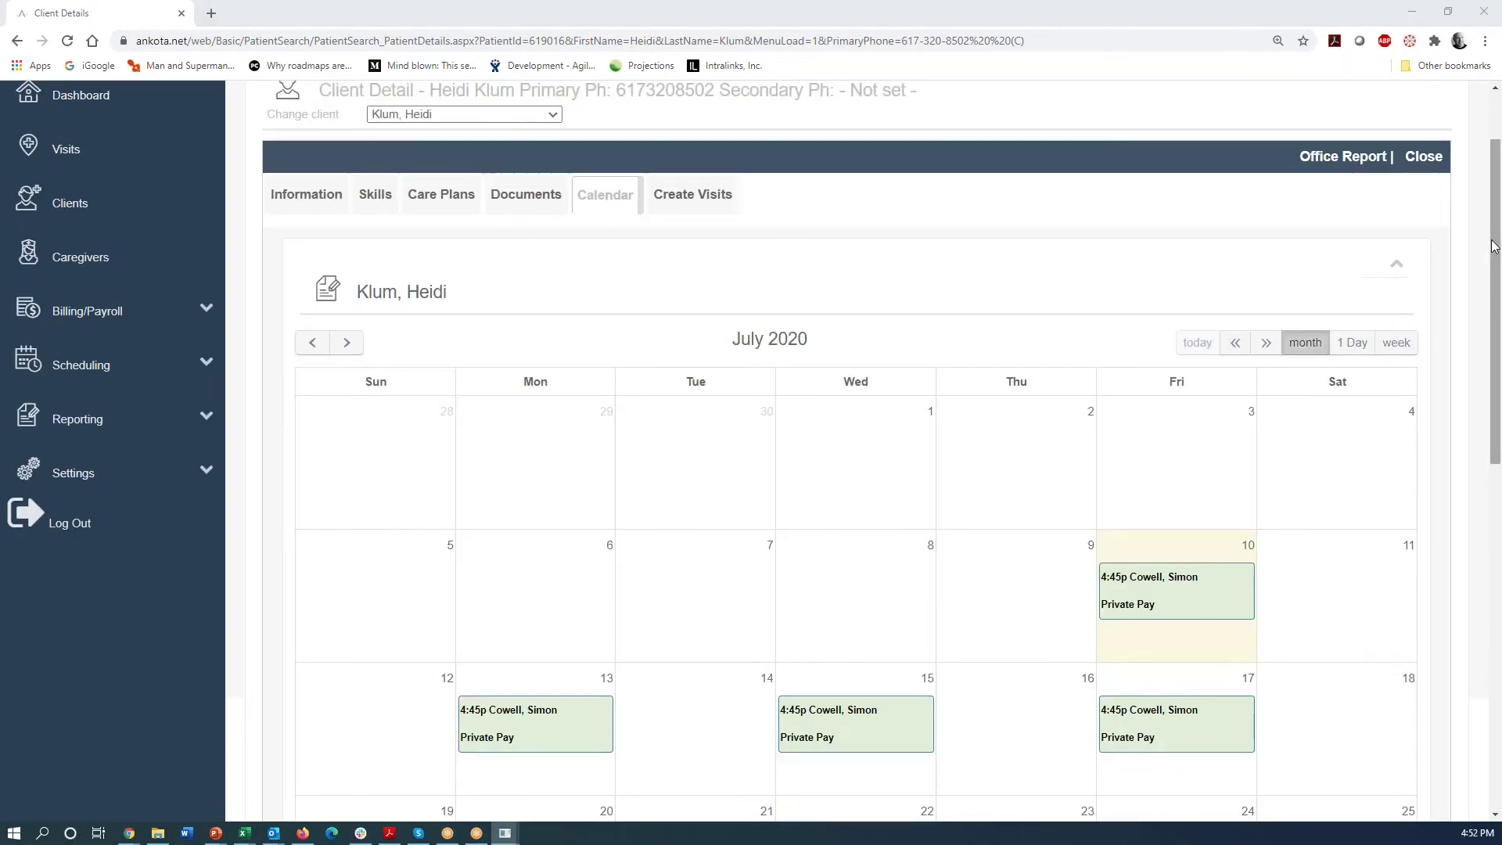
- Advance the client's calendar to August 2020 to see the recurring 4:45p visits
{"action": "scroll", "coordinate": [1499, 321], "scroll_direction": "down", "scroll_amount": 1}
{"action": "left_click_drag", "start_coordinate": [1500, 320], "coordinate": [1499, 244]}
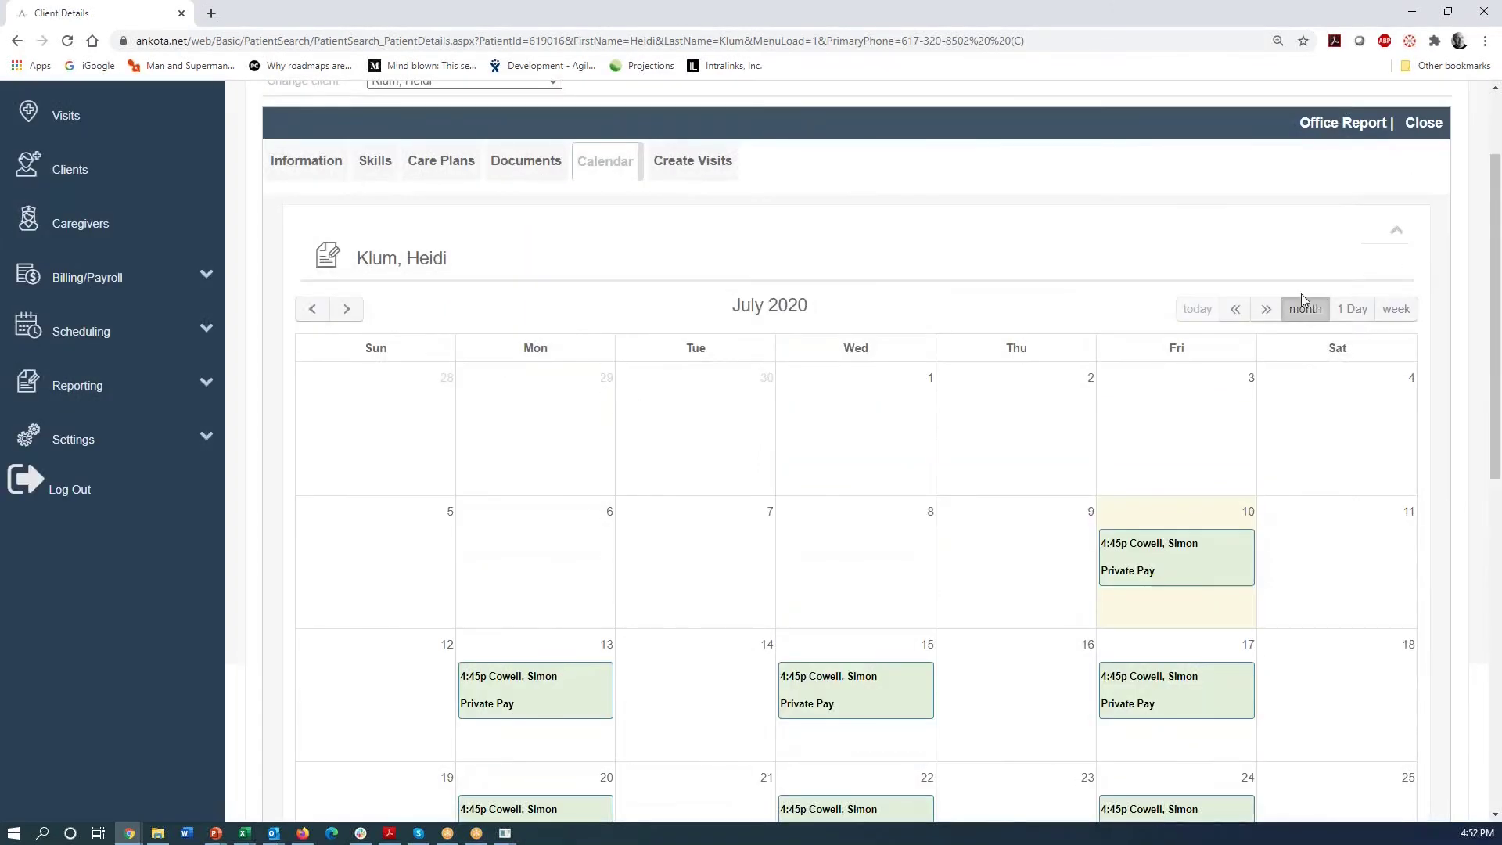
{"action": "left_click", "coordinate": [346, 309]}
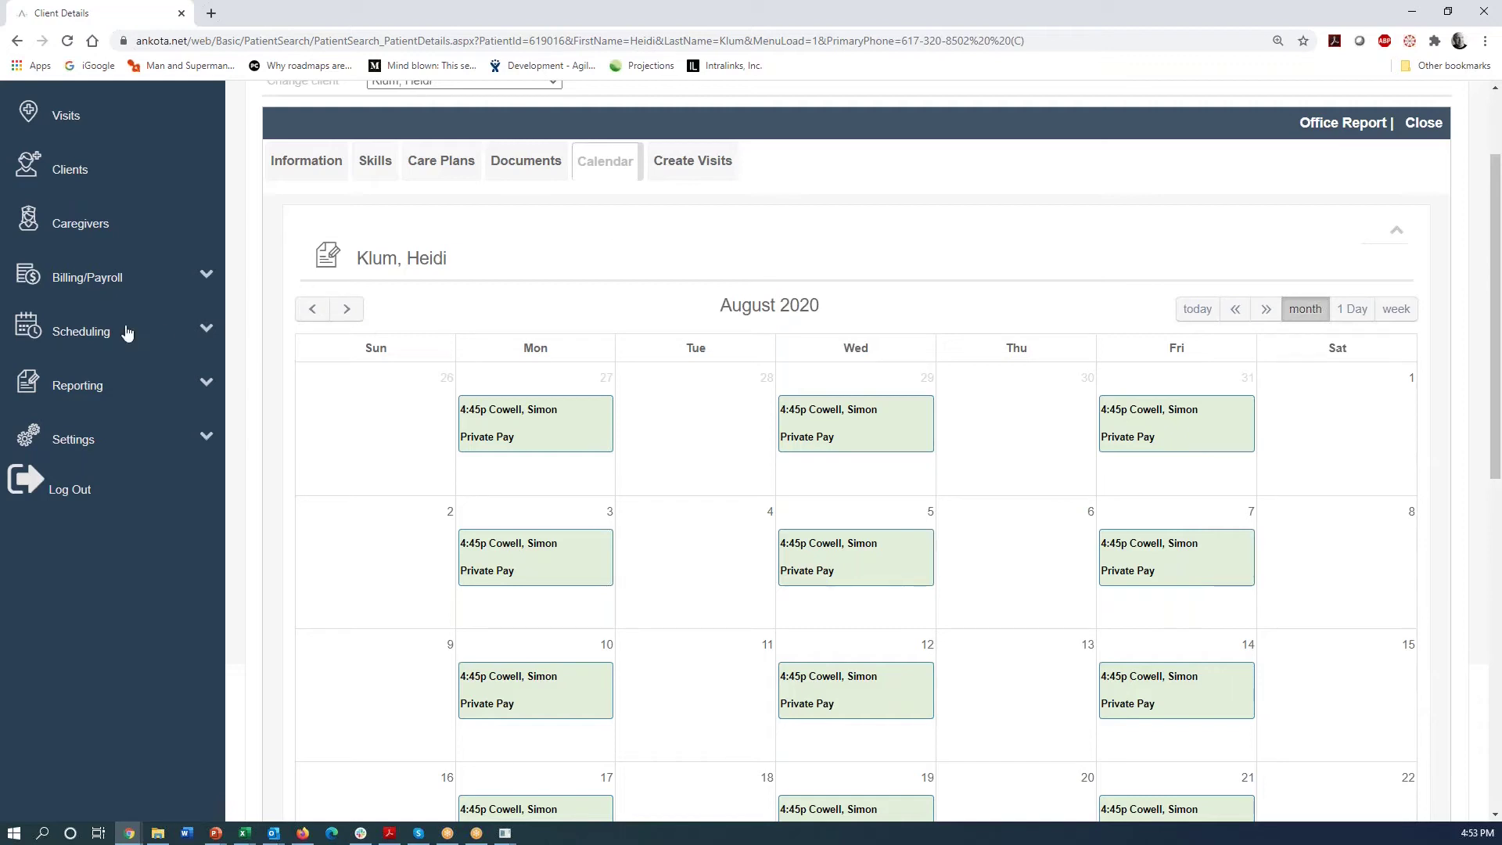
{"action": "left_click", "coordinate": [96, 339]}
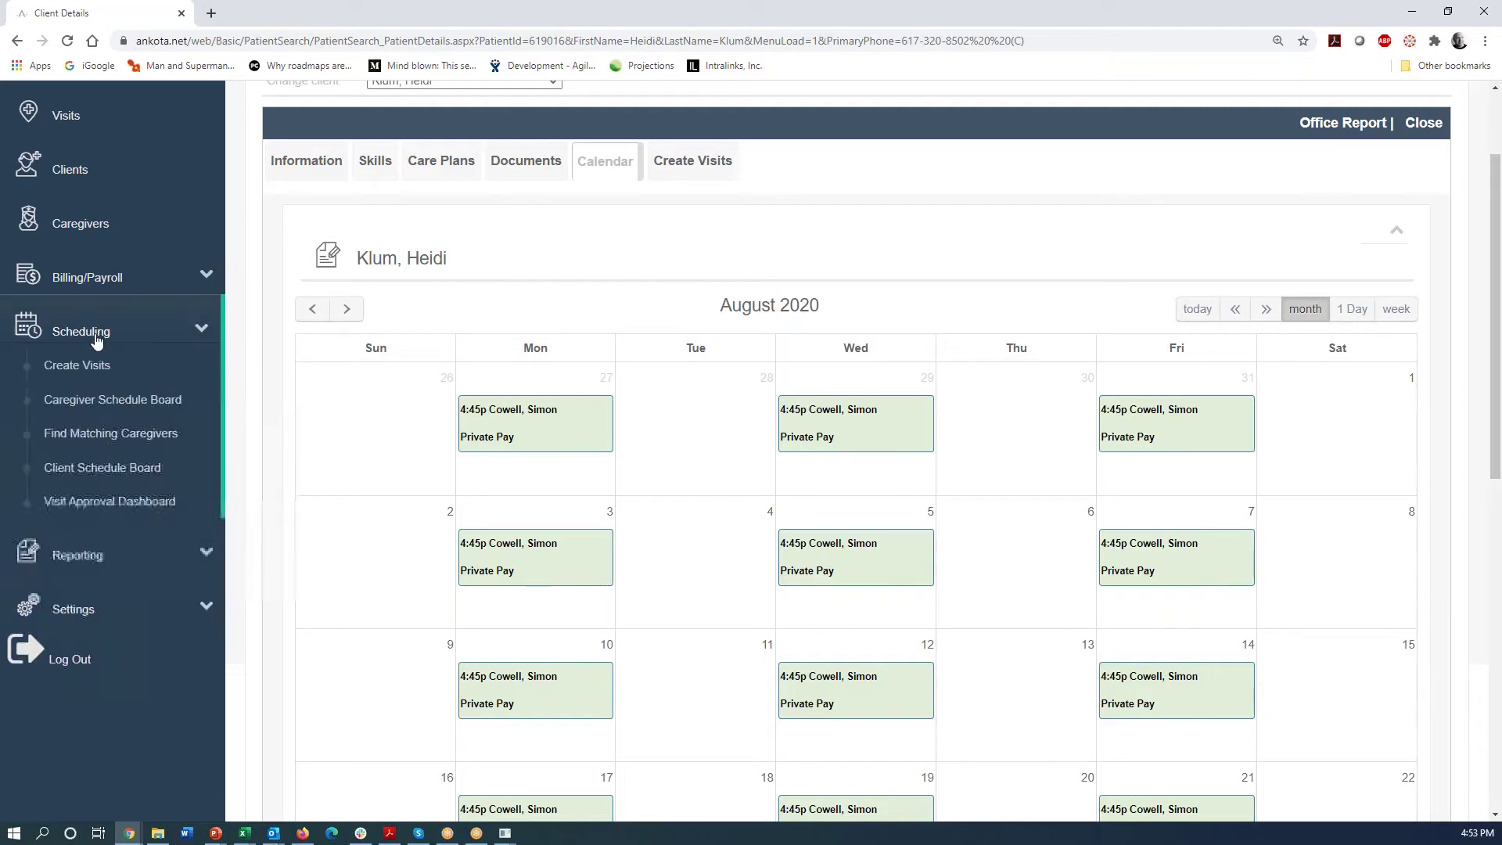
{"action": "left_click", "coordinate": [89, 410]}
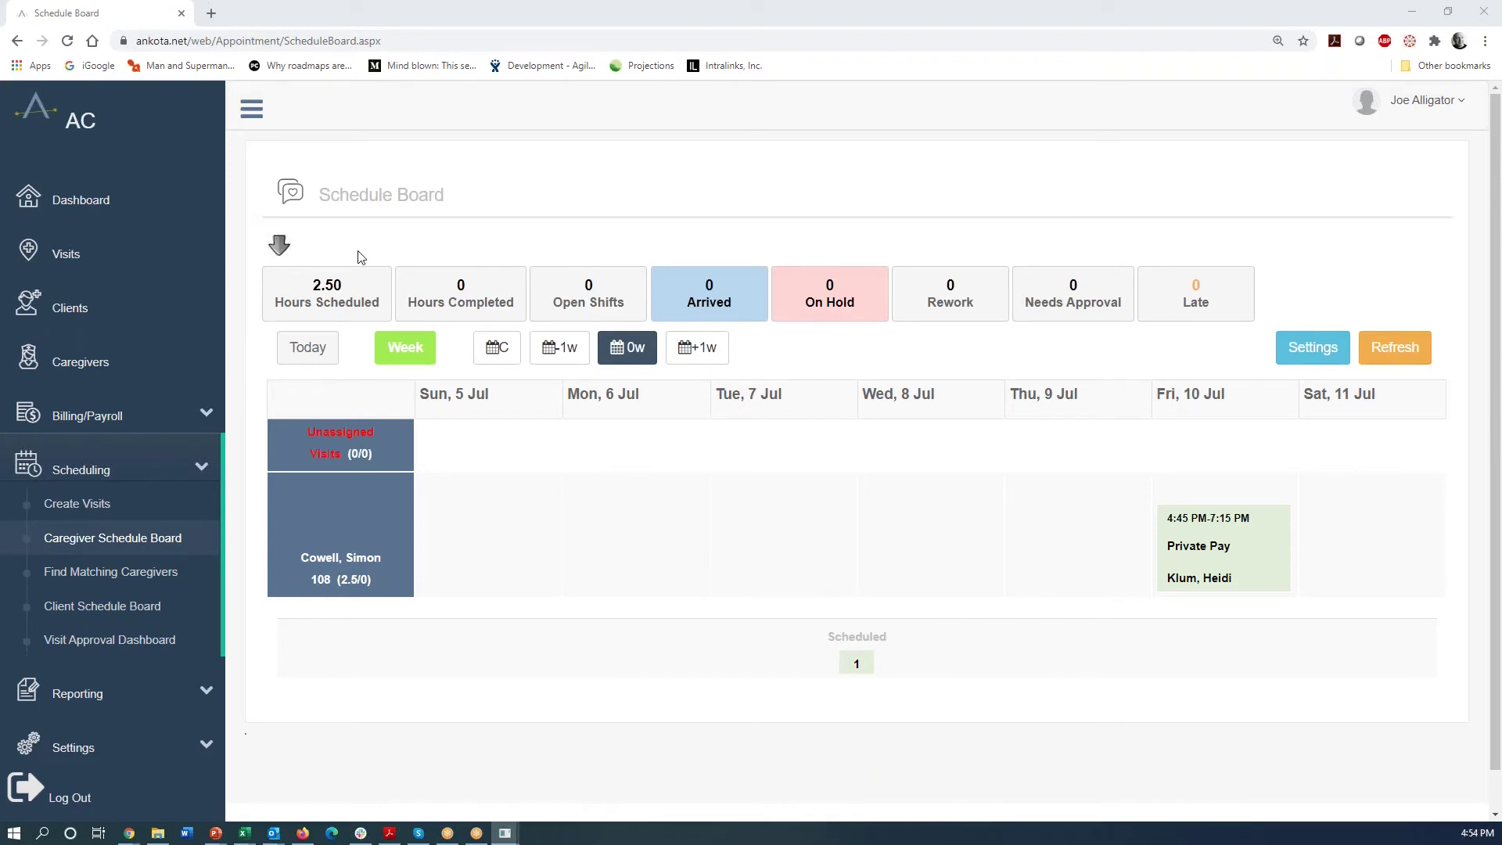
{"action": "left_click", "coordinate": [697, 353]}
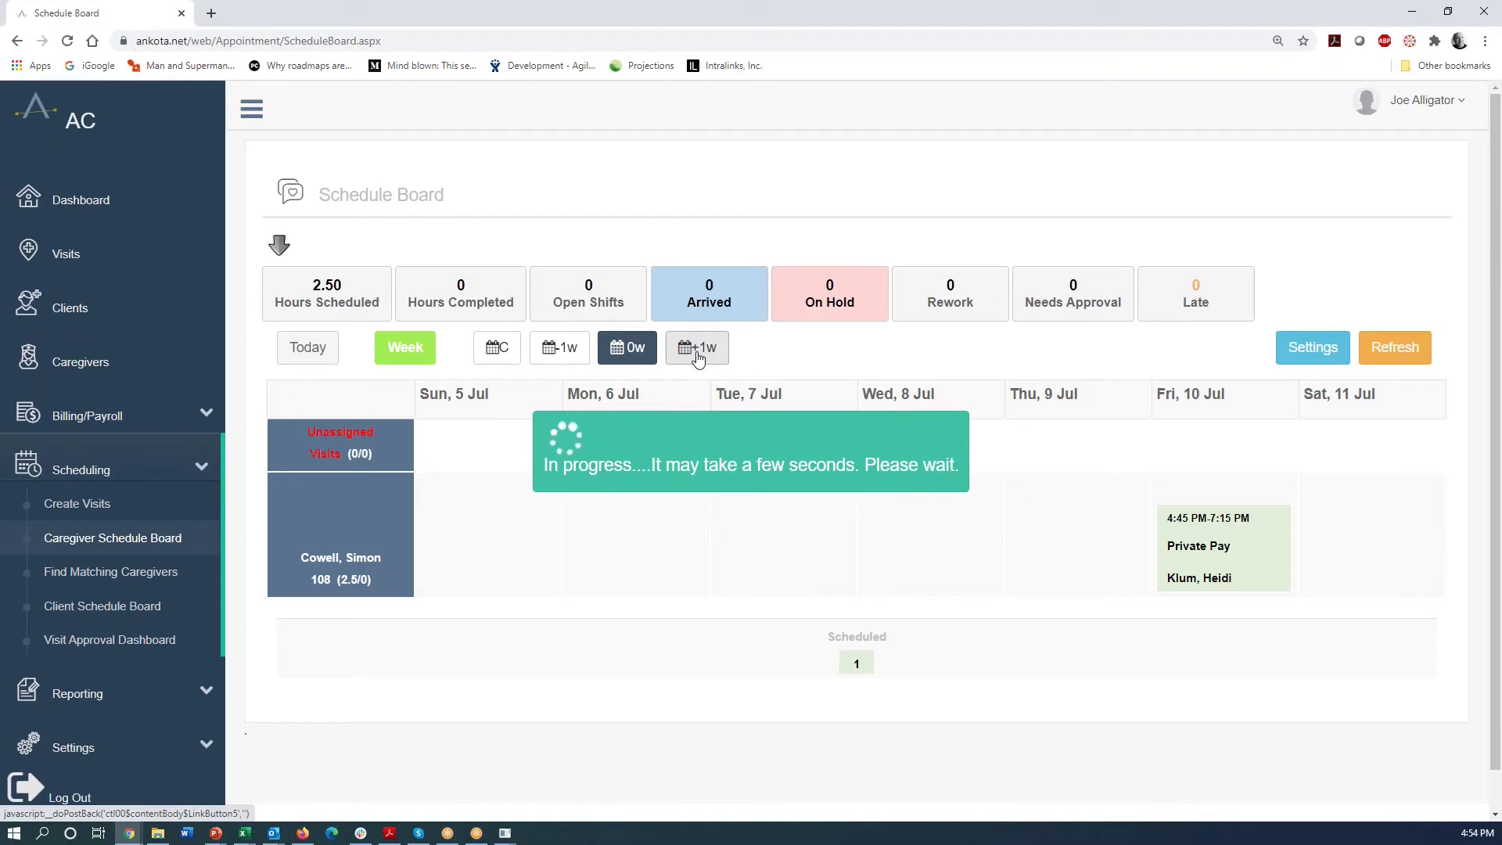
{"action": "left_click", "coordinate": [560, 353]}
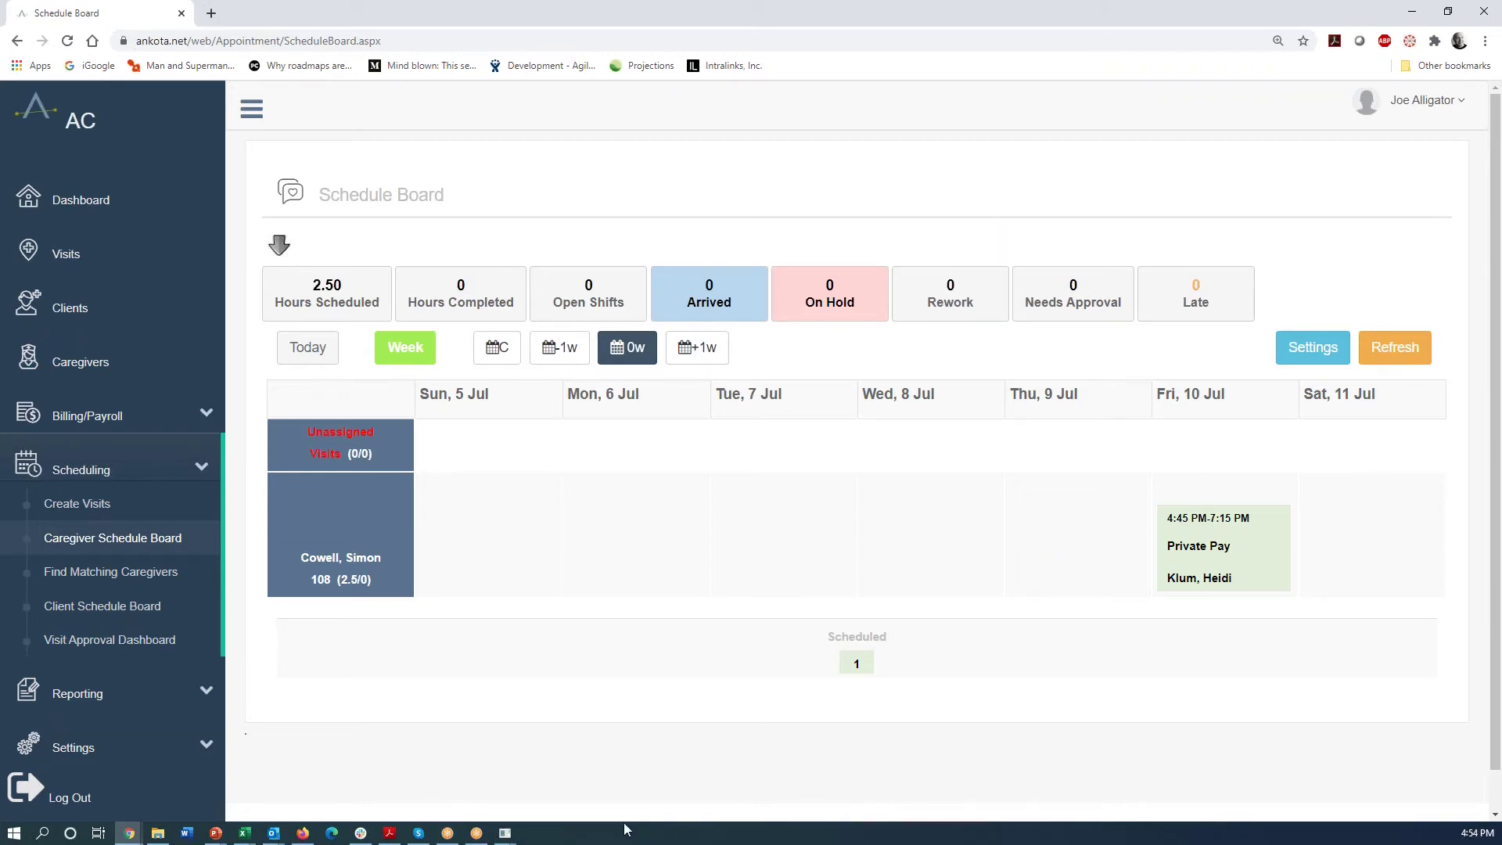
- Sign into the mirrored caregiver app with the caregiver's username and password
{"action": "left_click", "coordinate": [504, 832]}
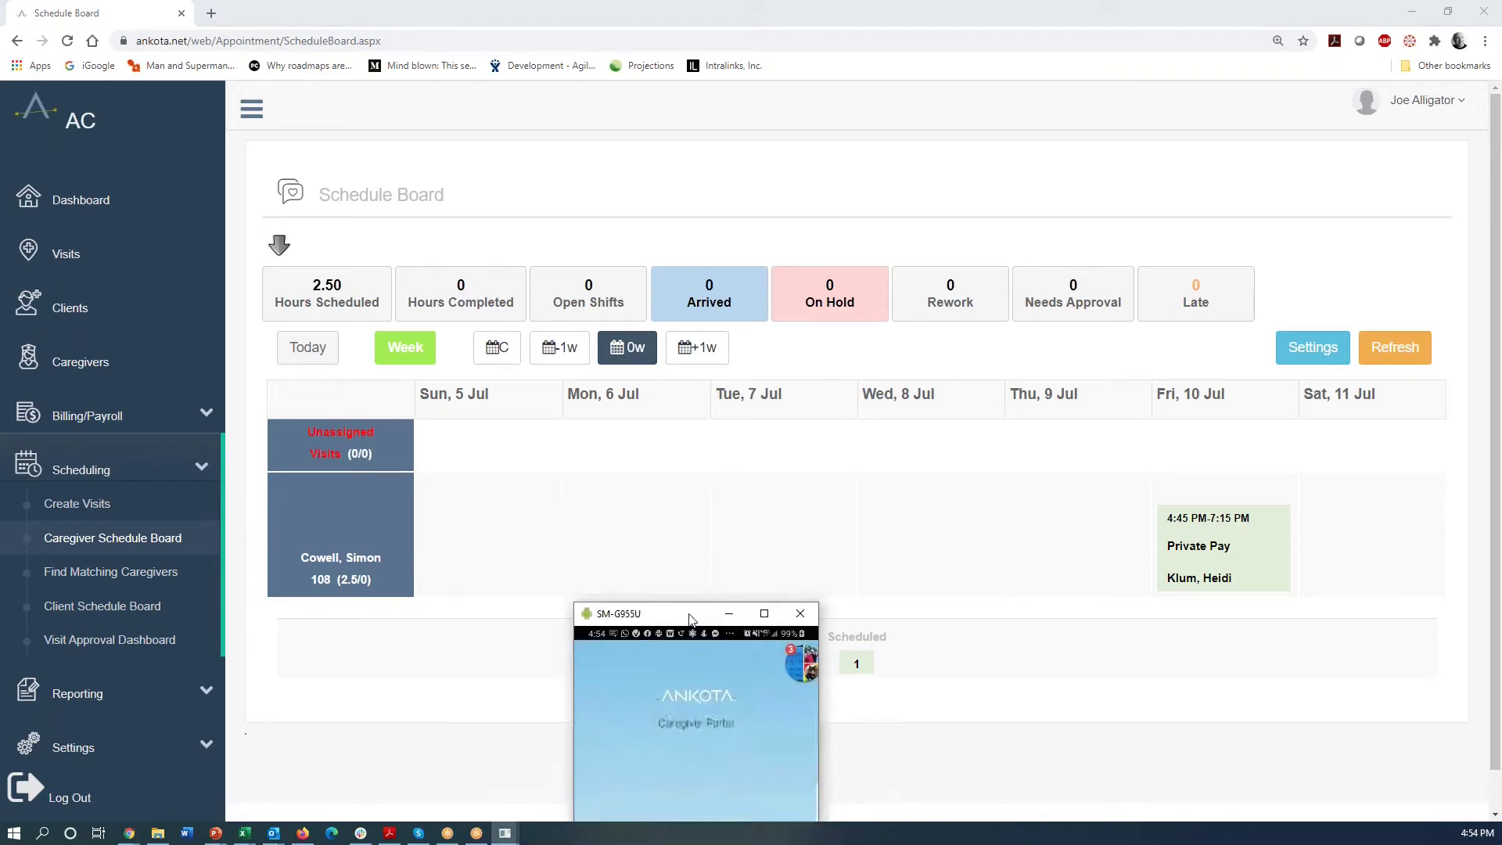
{"action": "left_click_drag", "start_coordinate": [692, 617], "coordinate": [701, 168]}
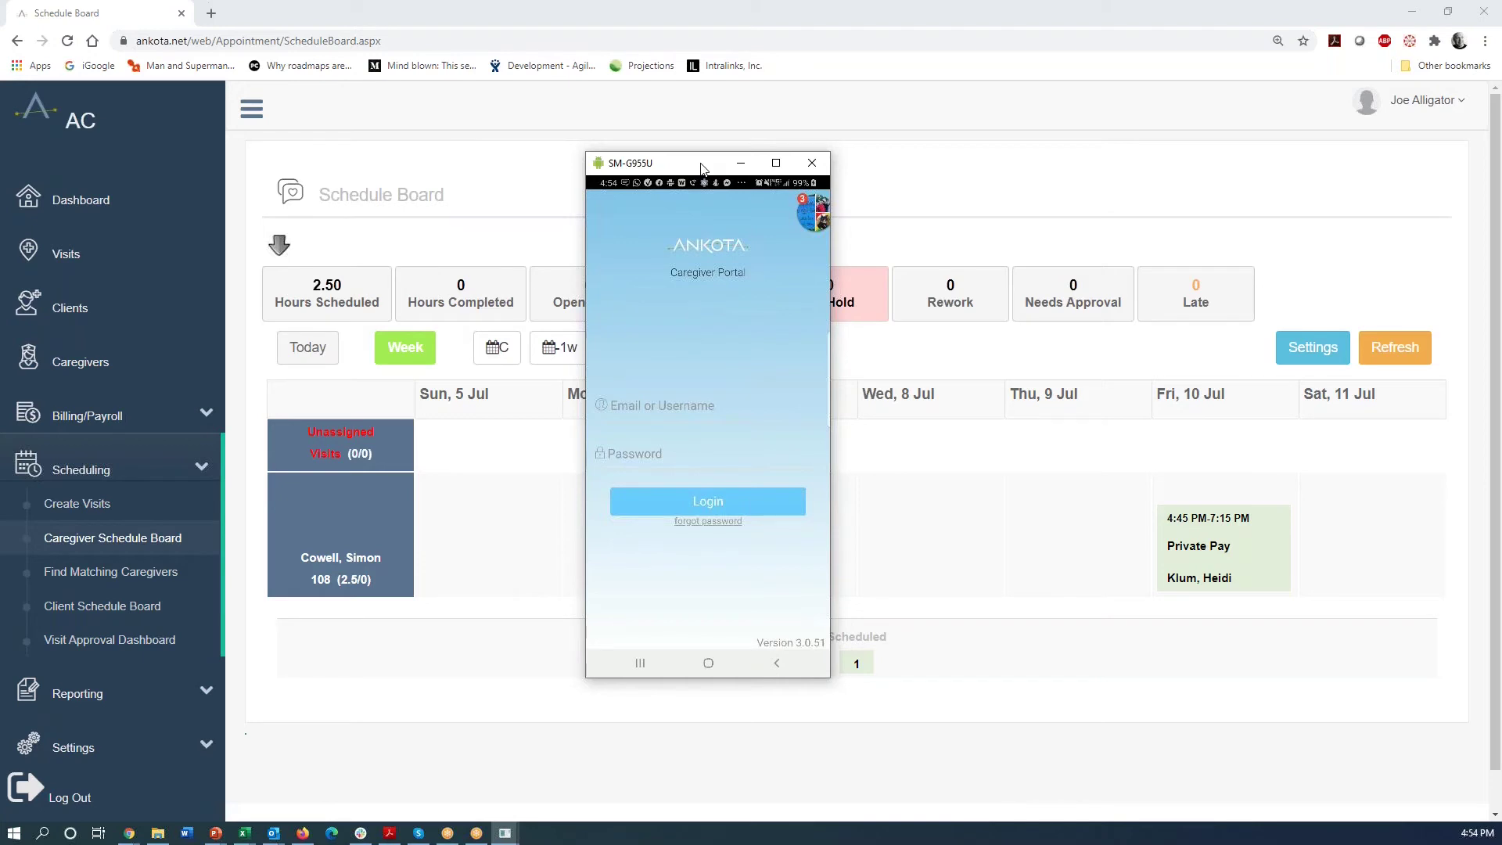
{"action": "left_click", "coordinate": [640, 406]}
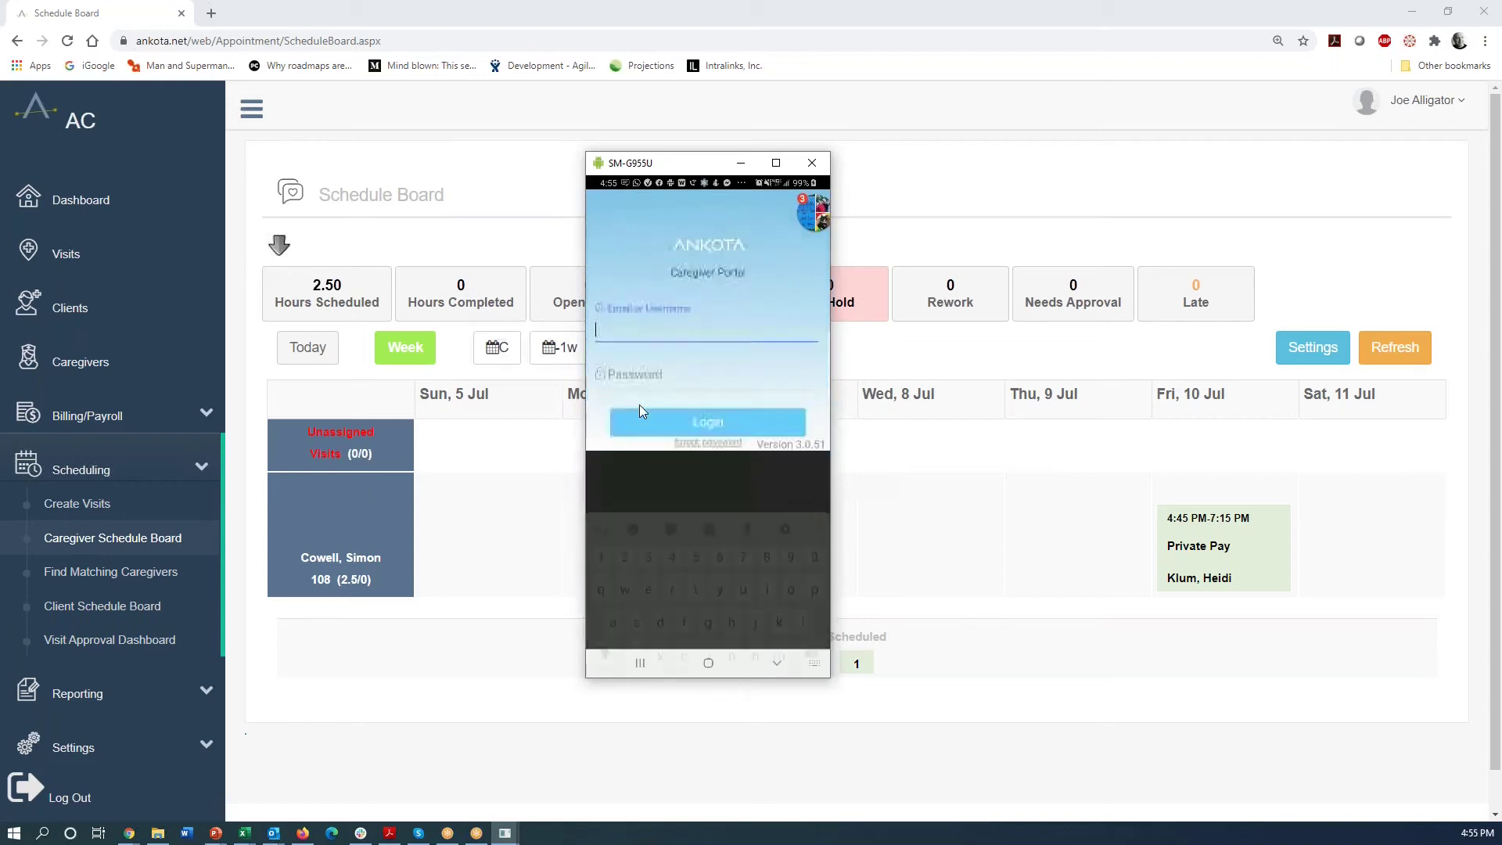
{"action": "type", "text": "ac"}
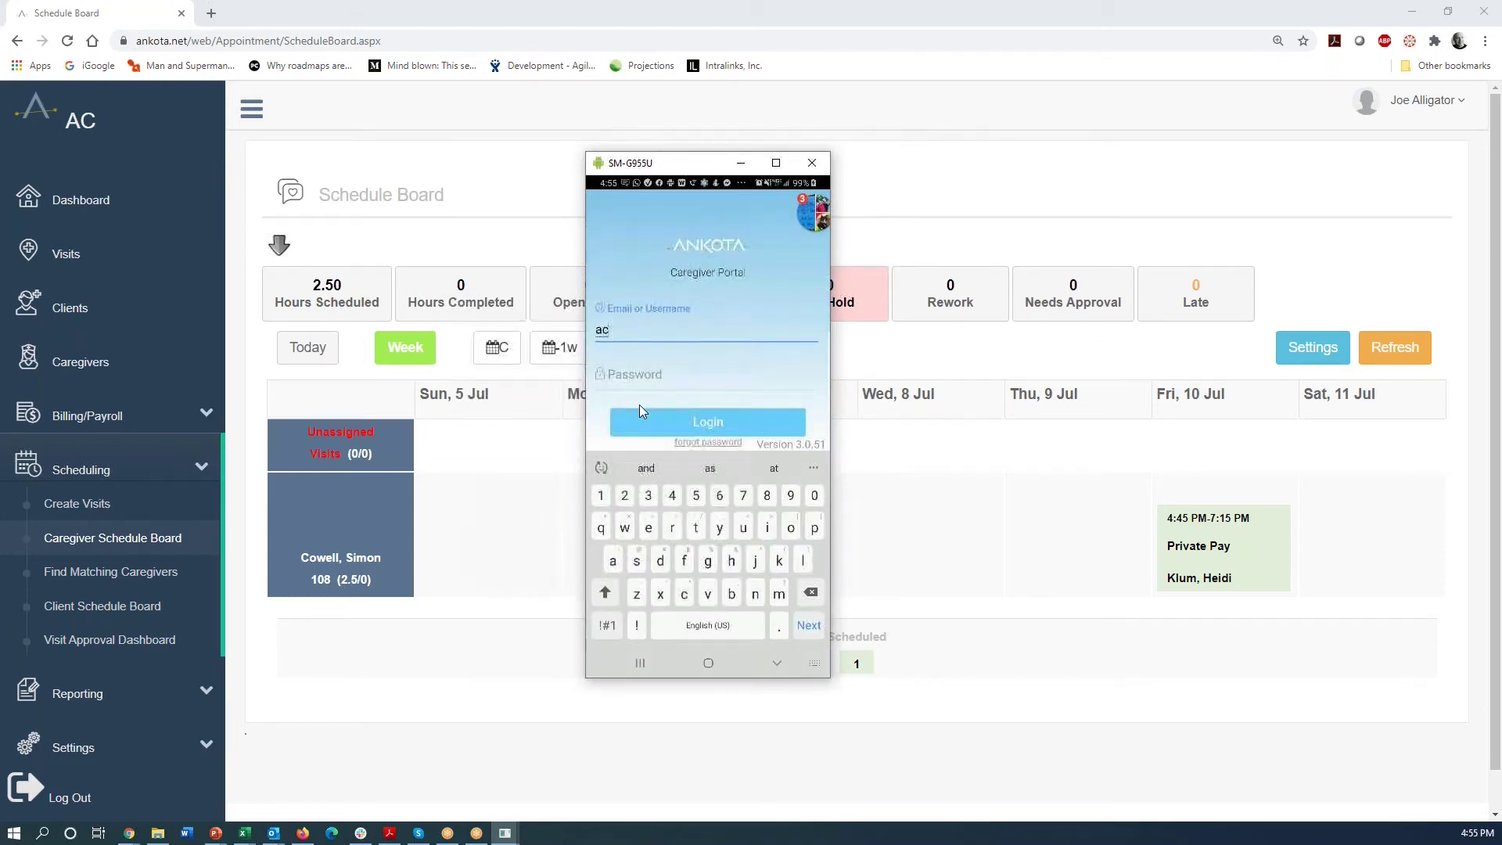
{"action": "type", "text": ".108"}
{"action": "key", "text": "Tab"}
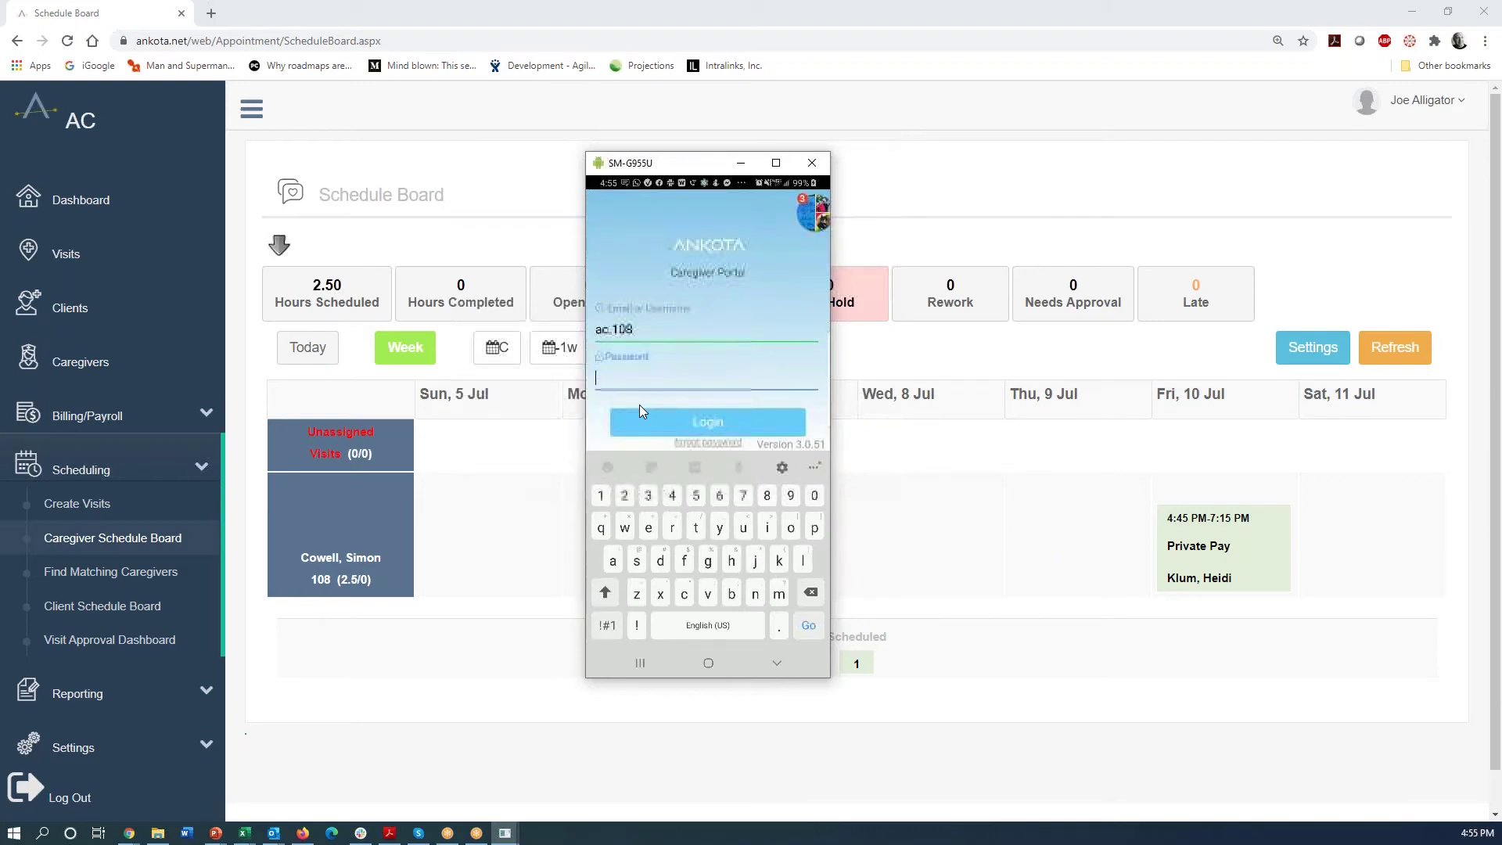
{"action": "type", "text": "pass"}
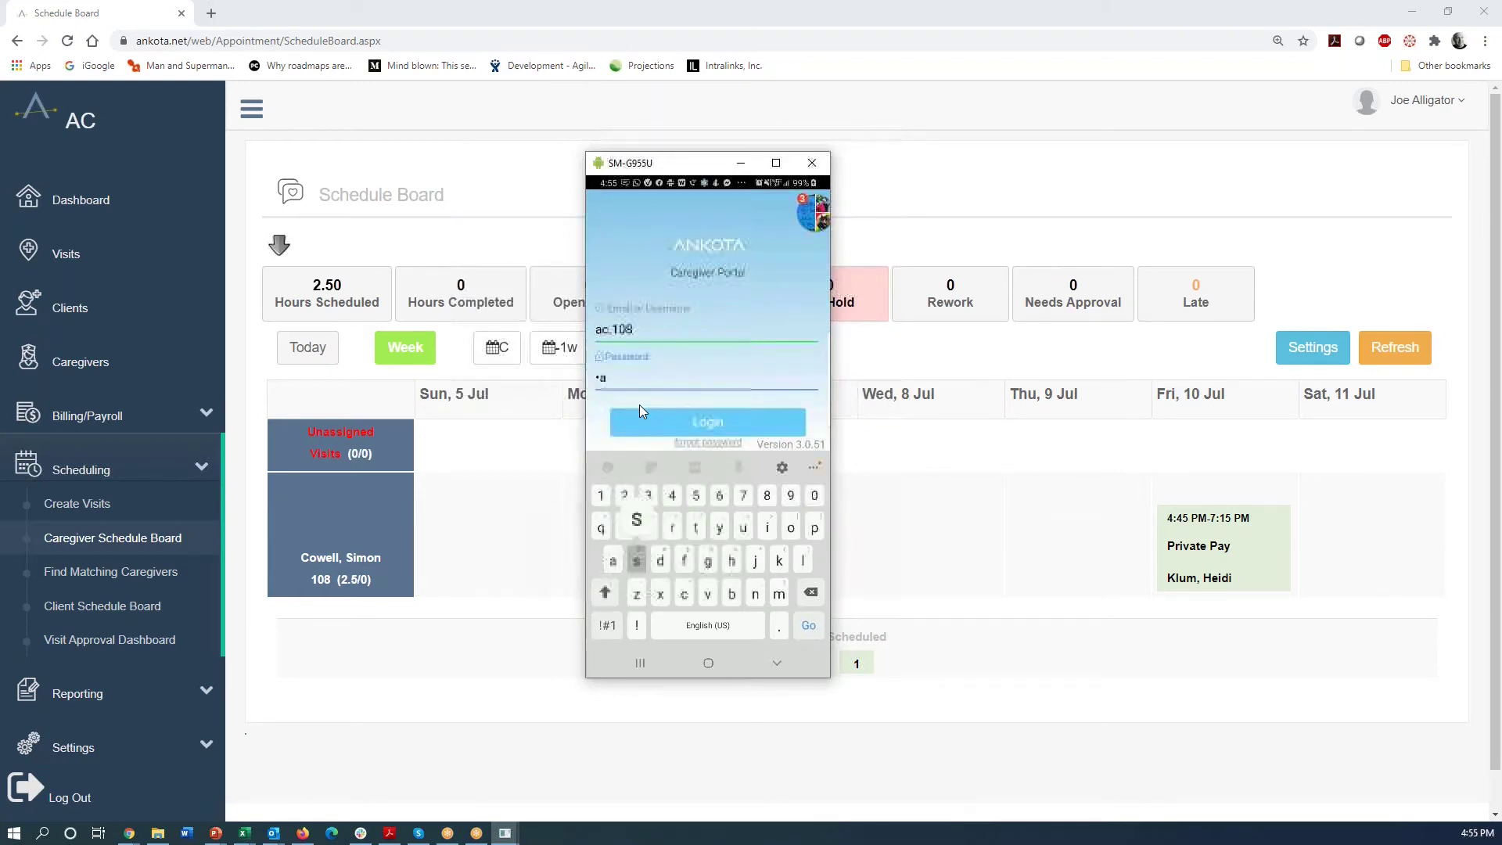
{"action": "type", "text": "wo"}
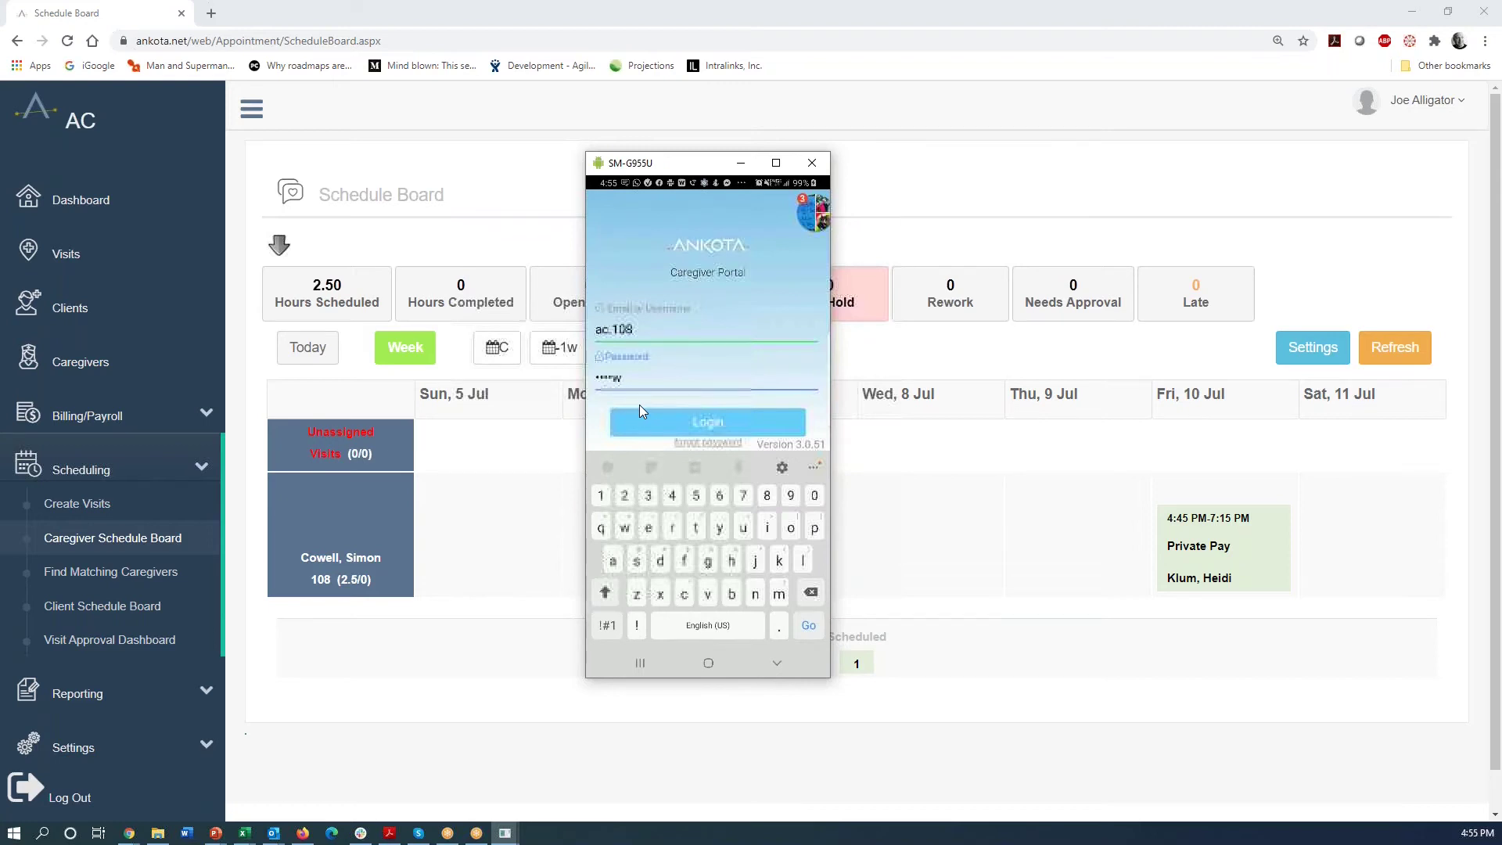
{"action": "type", "text": "rd"}
{"action": "key", "text": "Return"}
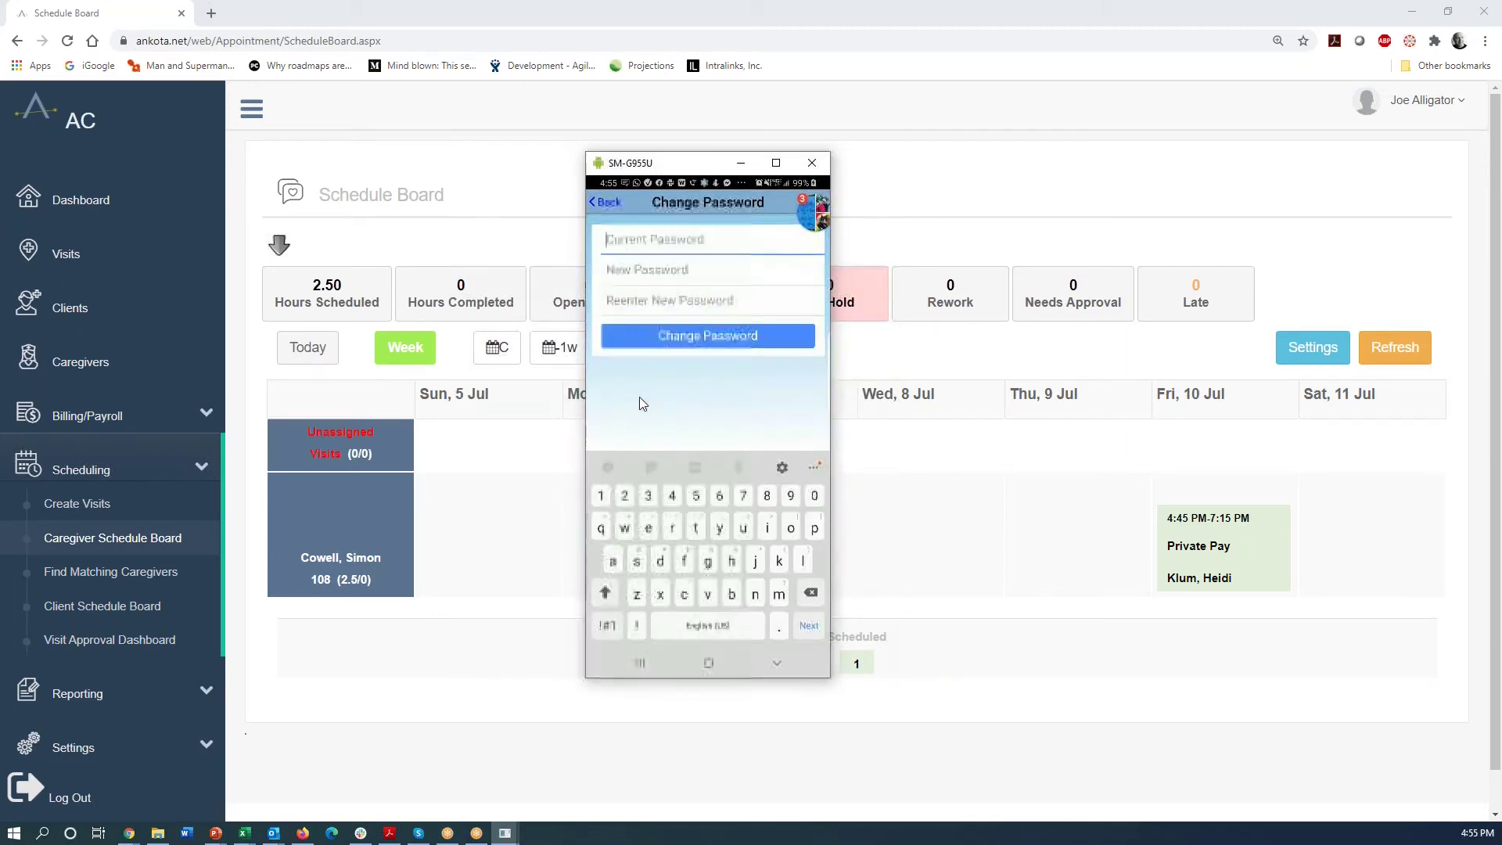
{"action": "type", "text": "p"}
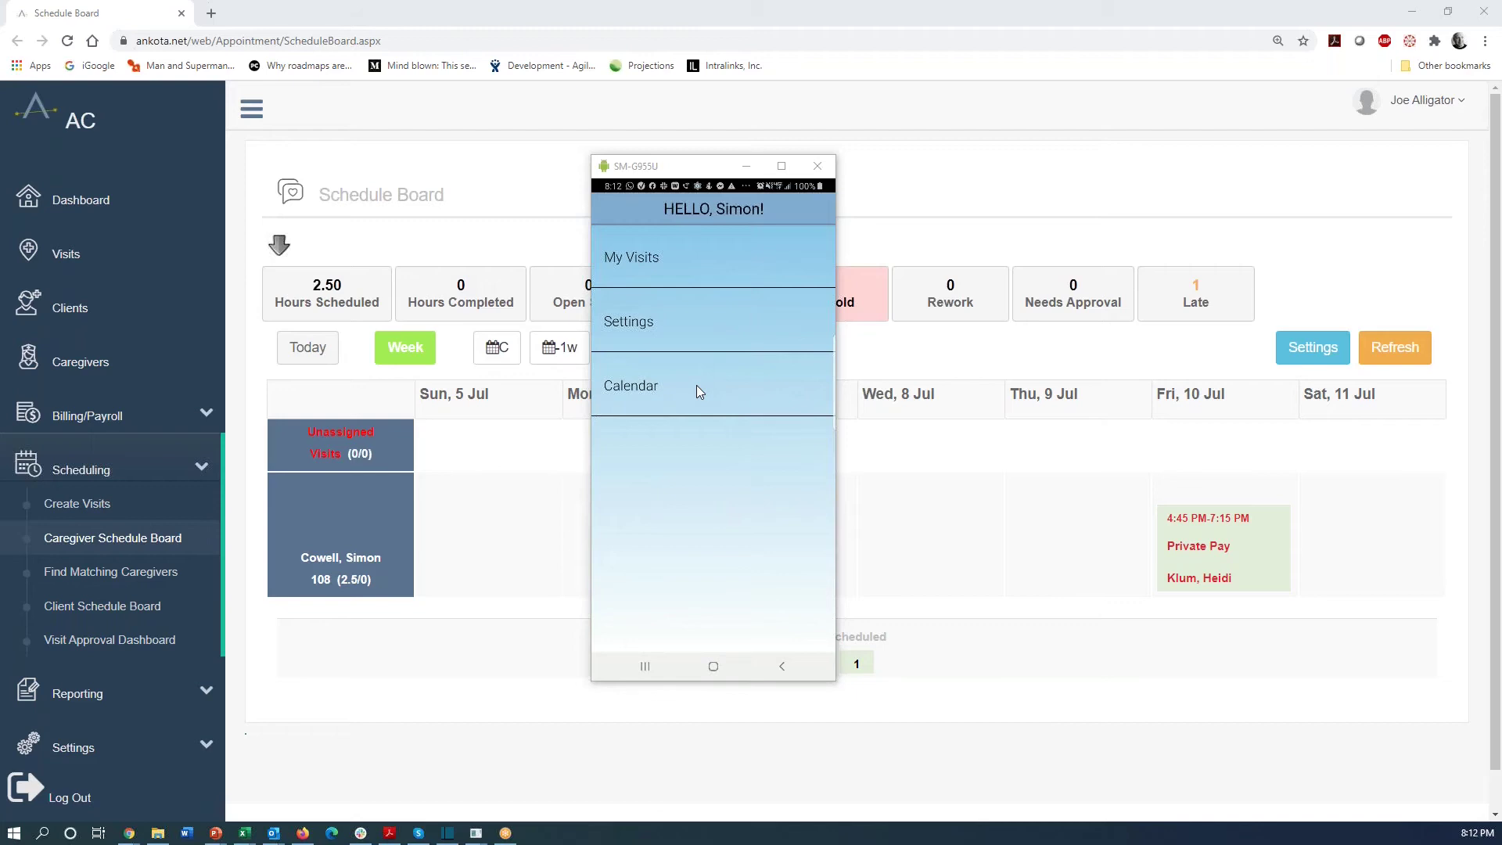
- Open the caregiver's July 2020 calendar from the app's HELLO menu
{"action": "left_click", "coordinate": [699, 390]}
- Refresh the Schedule Board in Chrome to show the 4:57 PM arrival
{"action": "left_click", "coordinate": [69, 42]}
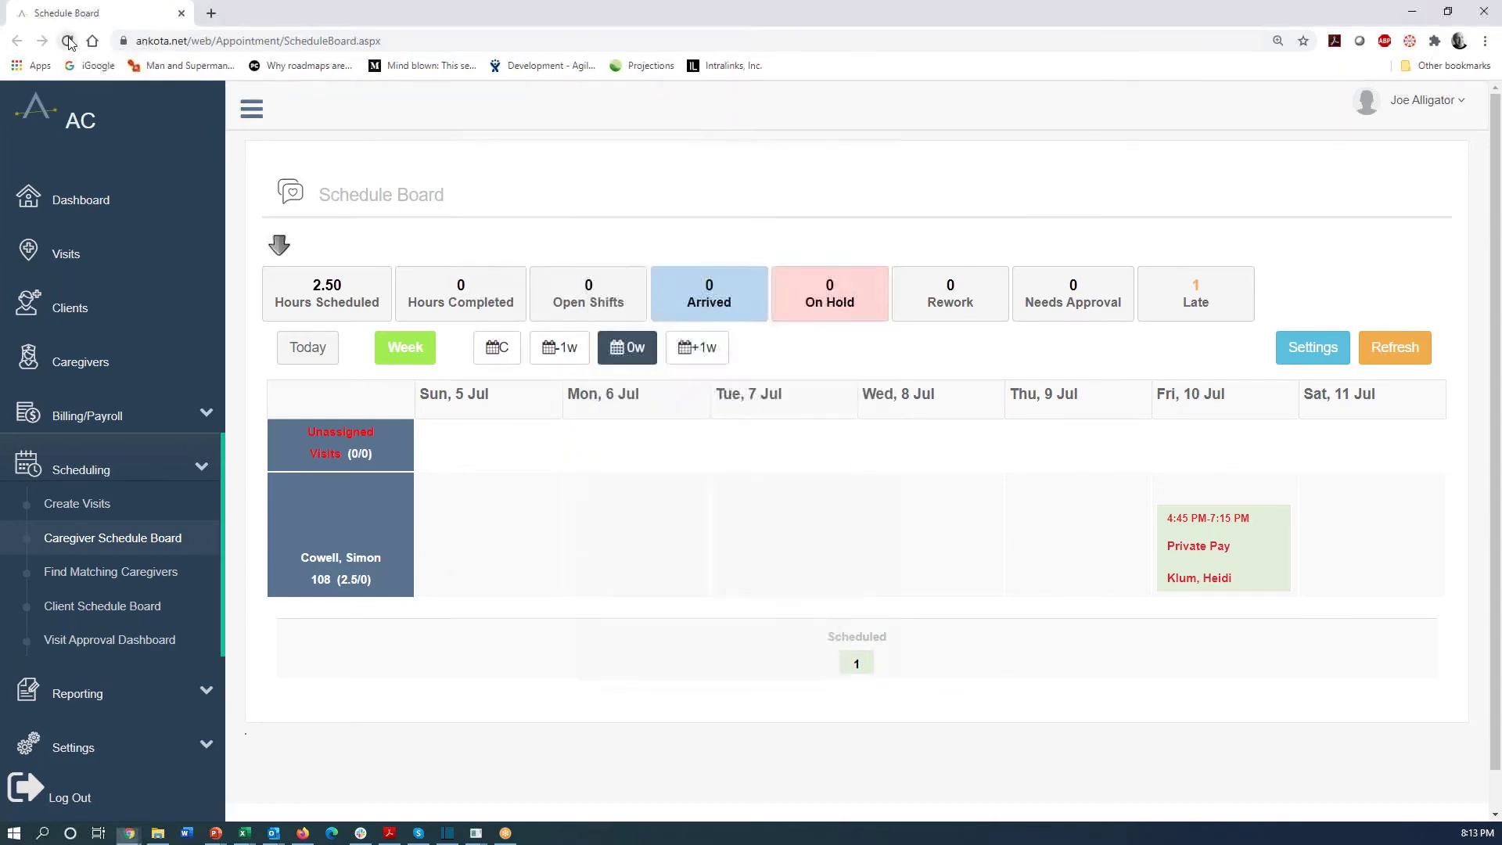
{"action": "left_click", "coordinate": [69, 42]}
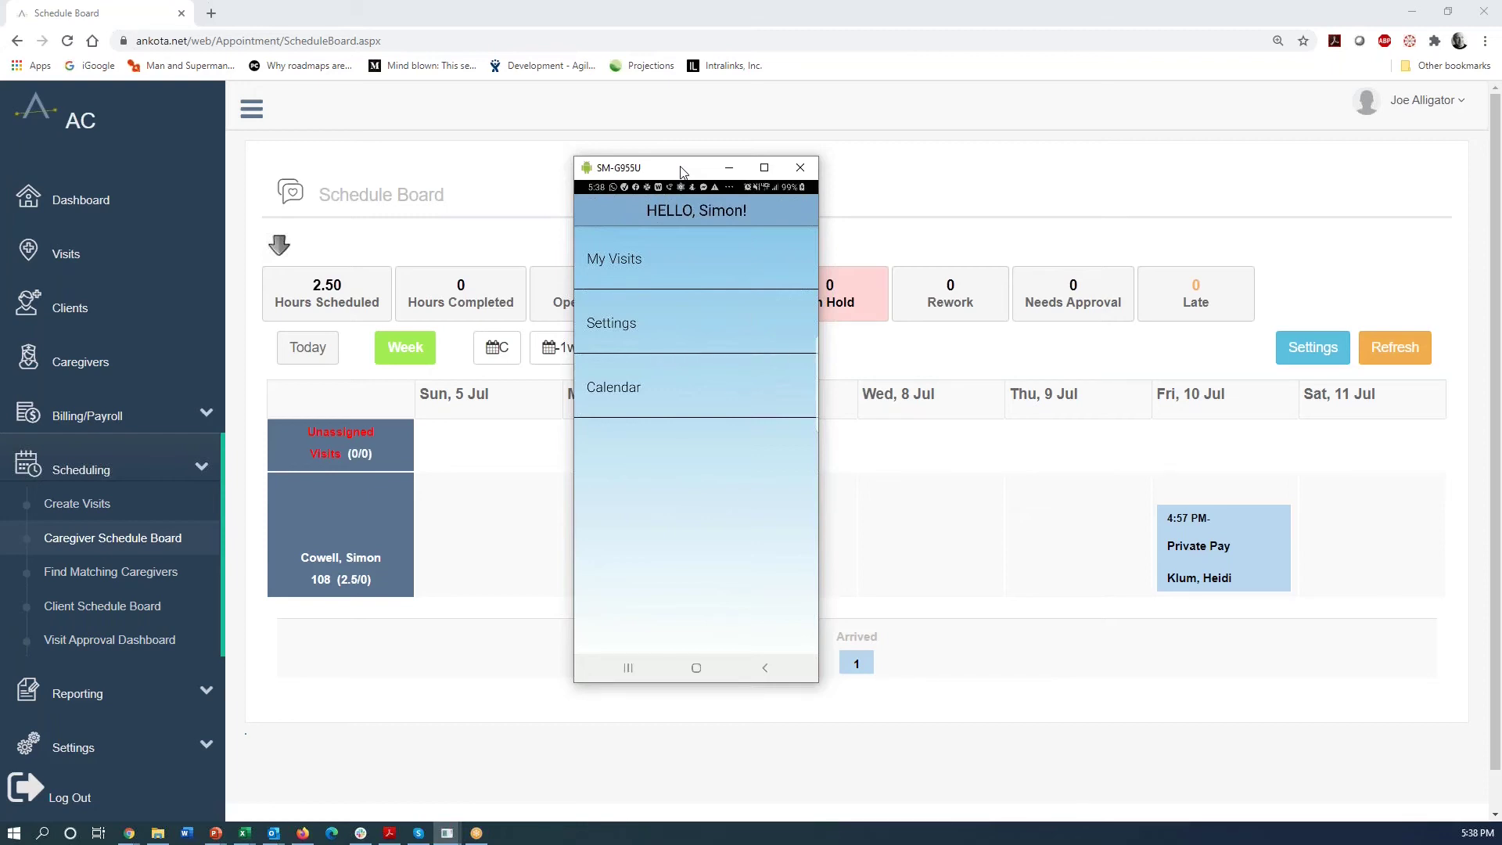
- Report departure from the client's visit under My Visits, with notes on the visit
{"action": "left_click", "coordinate": [616, 258]}
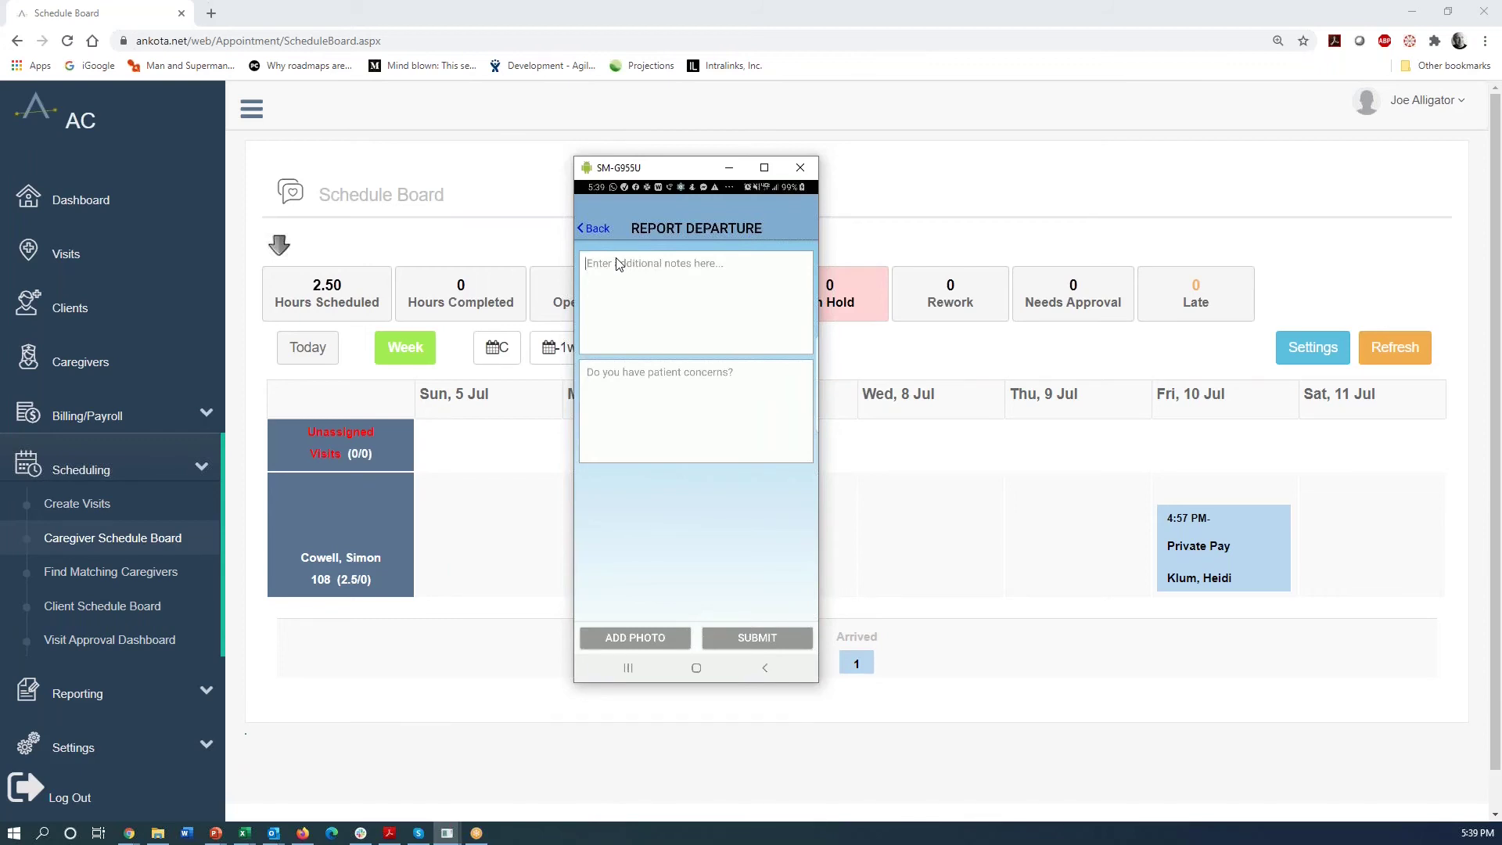
{"action": "left_click", "coordinate": [618, 265]}
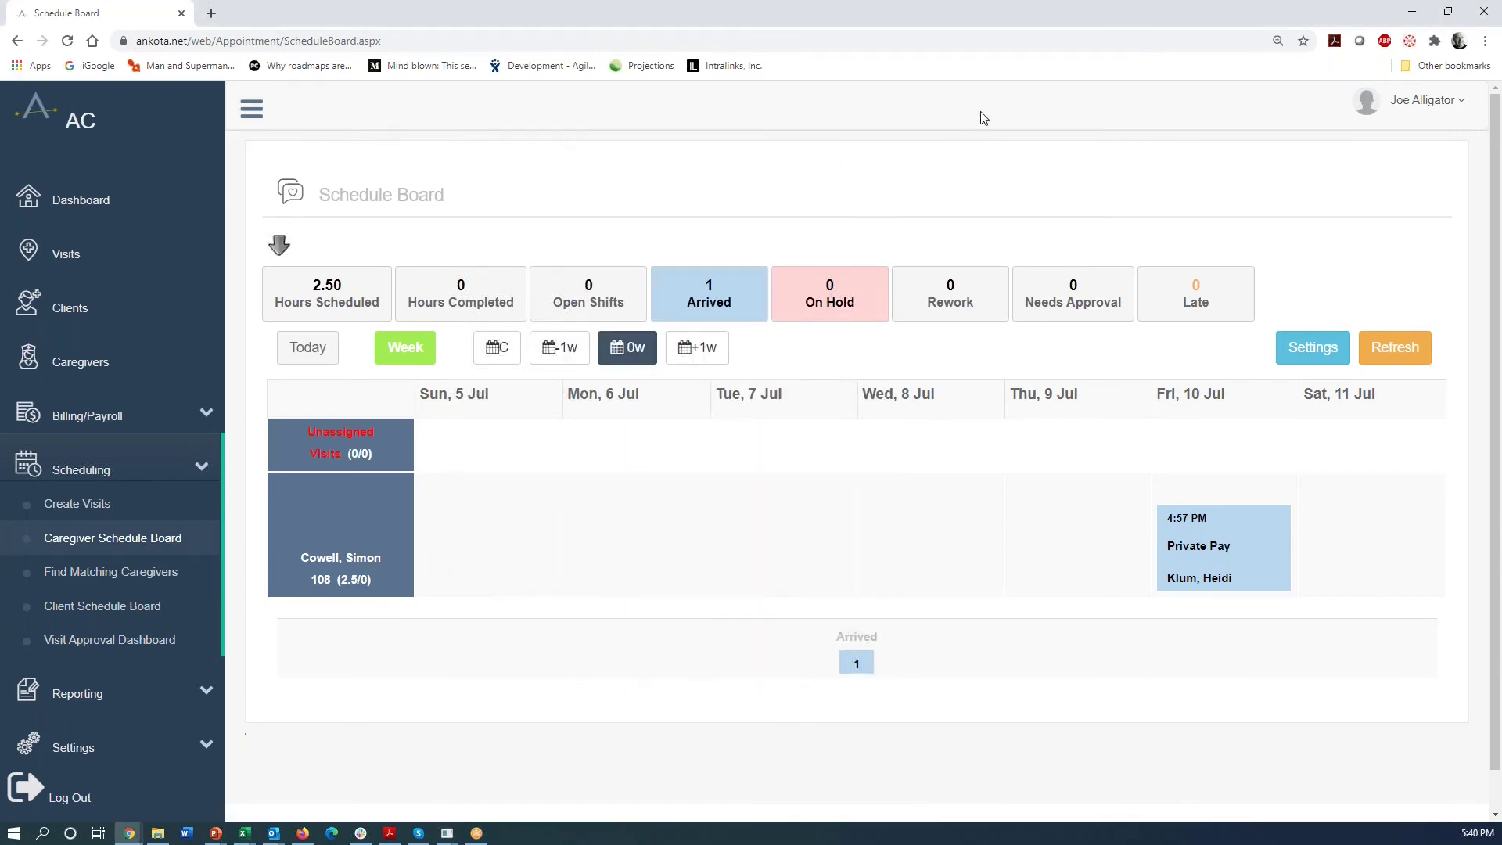
- Reload the Schedule Board to refresh the 10 Jul visit's status
{"action": "left_click", "coordinate": [67, 40]}
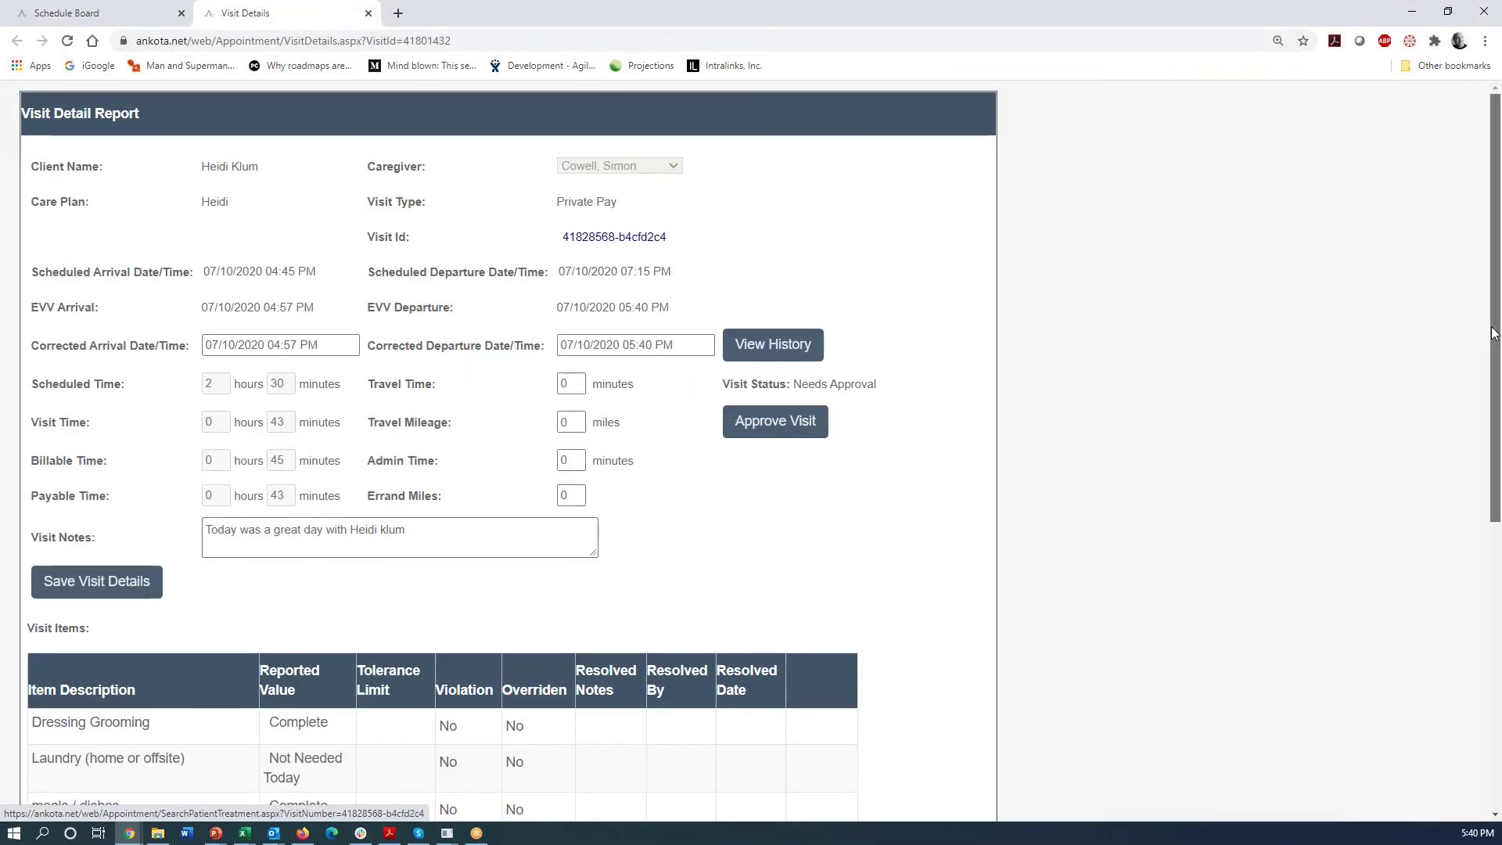
- Map the visit's GPS arrival and departure locations, then return to the report's top
{"action": "left_click_drag", "start_coordinate": [1491, 330], "coordinate": [1498, 408]}
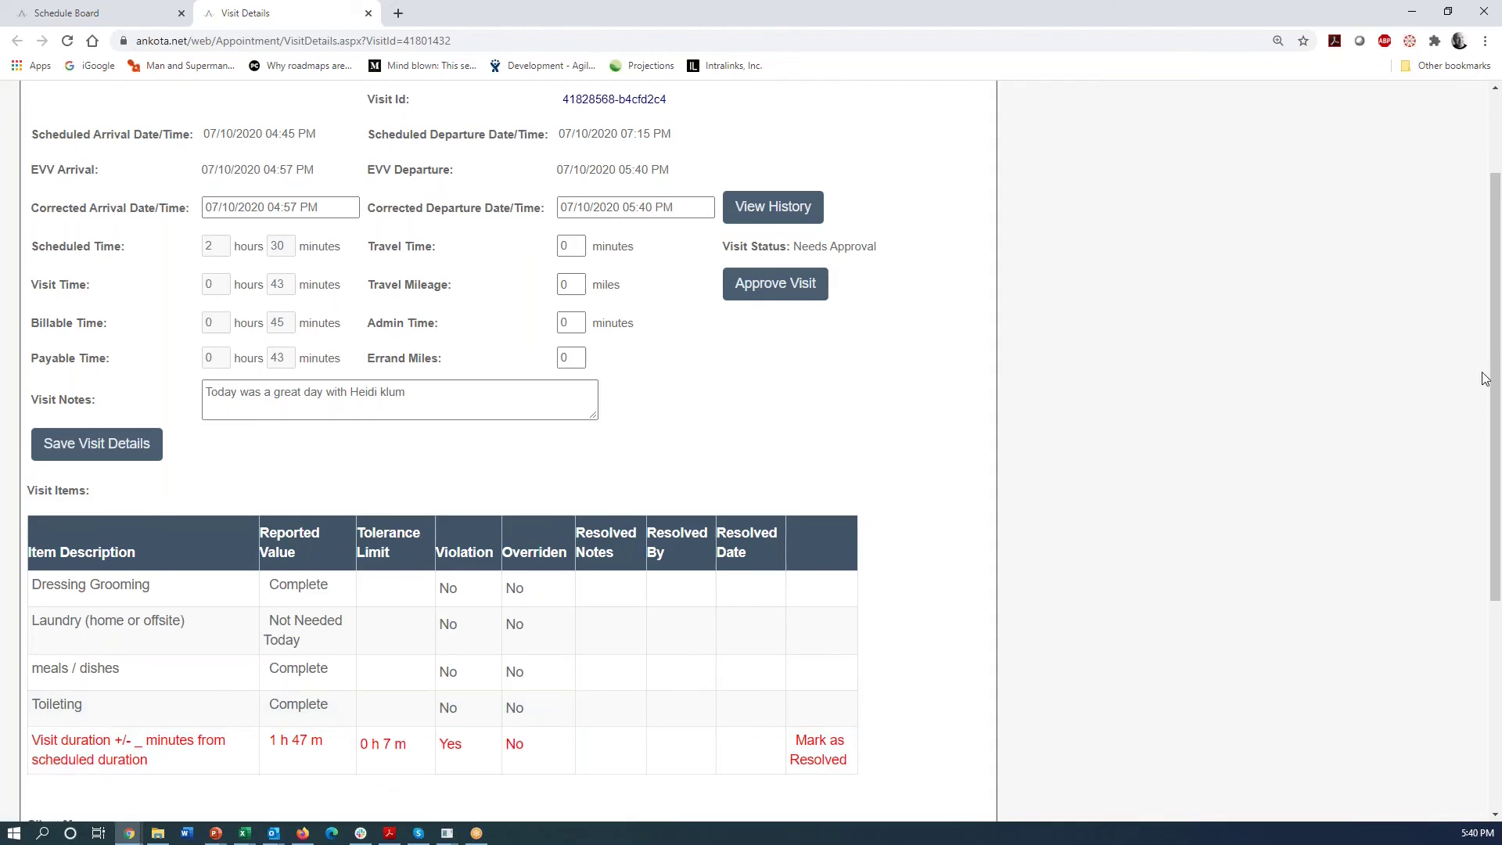
{"action": "scroll", "coordinate": [1501, 526], "scroll_direction": "down", "scroll_amount": 1}
{"action": "scroll", "coordinate": [1501, 526], "scroll_direction": "down", "scroll_amount": 4}
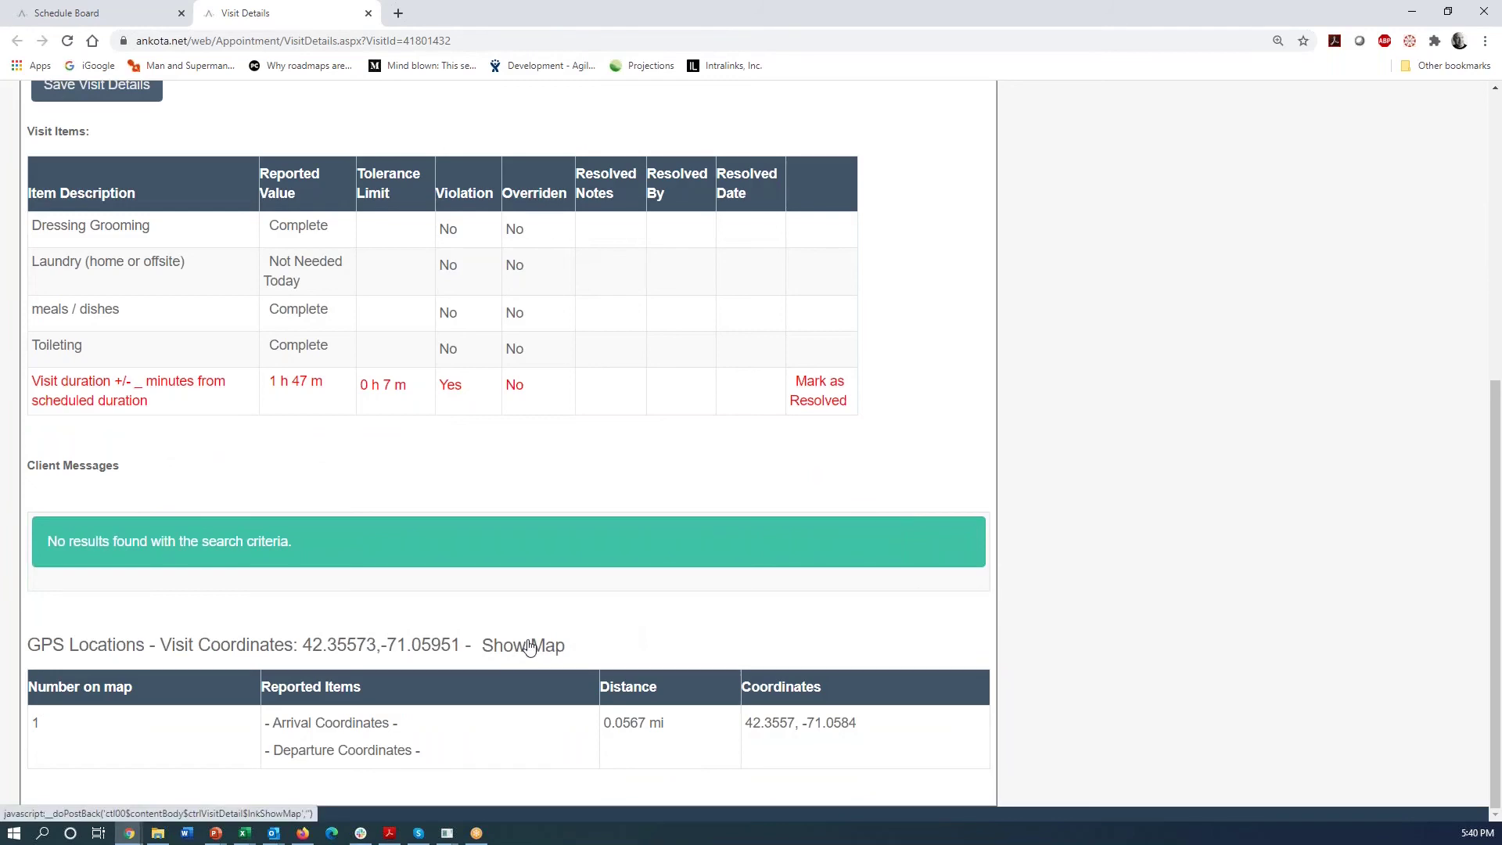
{"action": "left_click", "coordinate": [529, 650]}
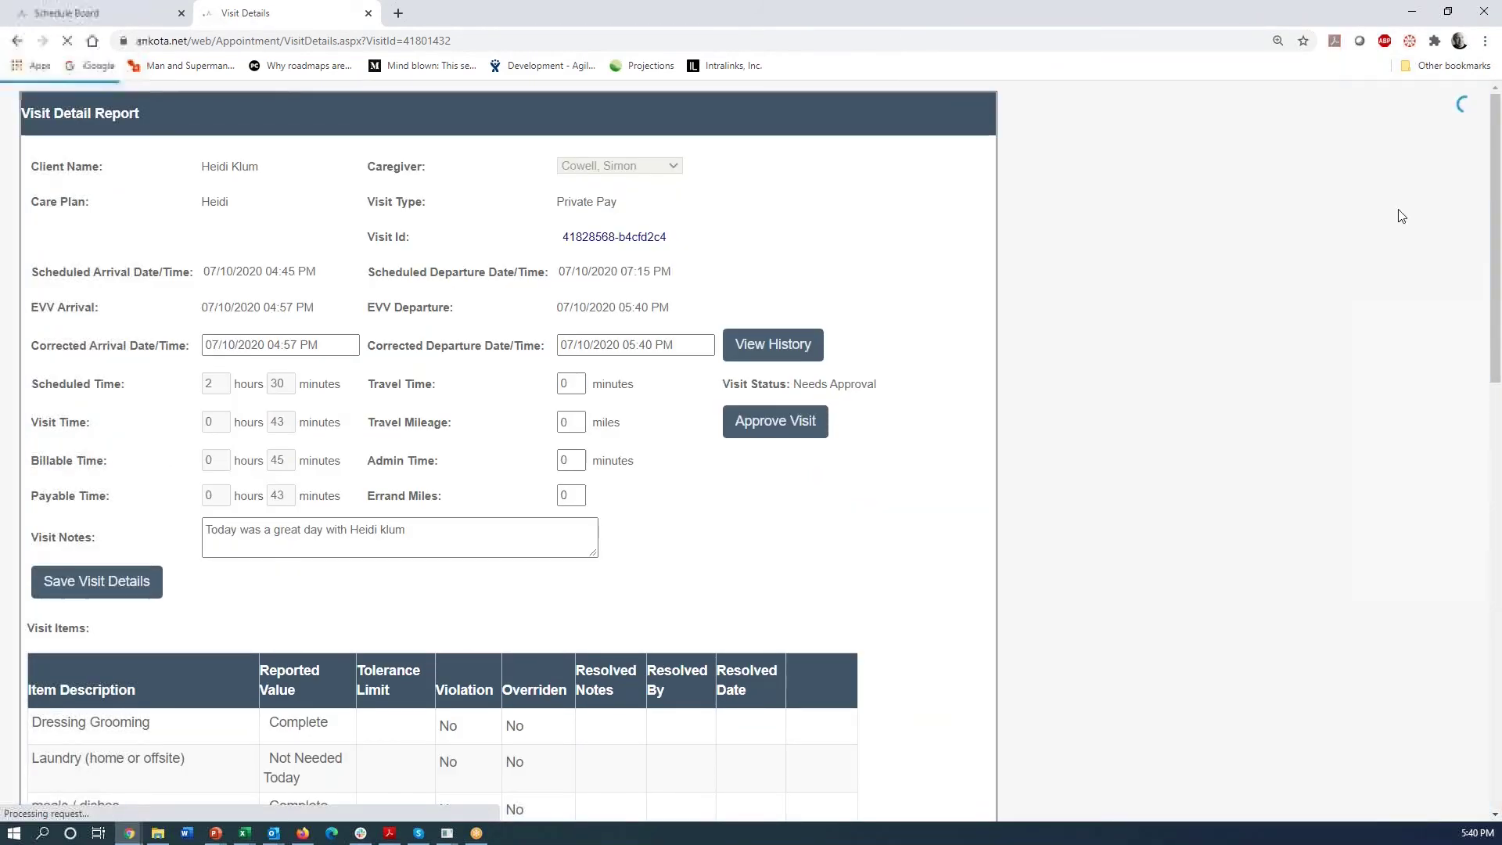
{"action": "left_click_drag", "start_coordinate": [1497, 207], "coordinate": [1499, 653]}
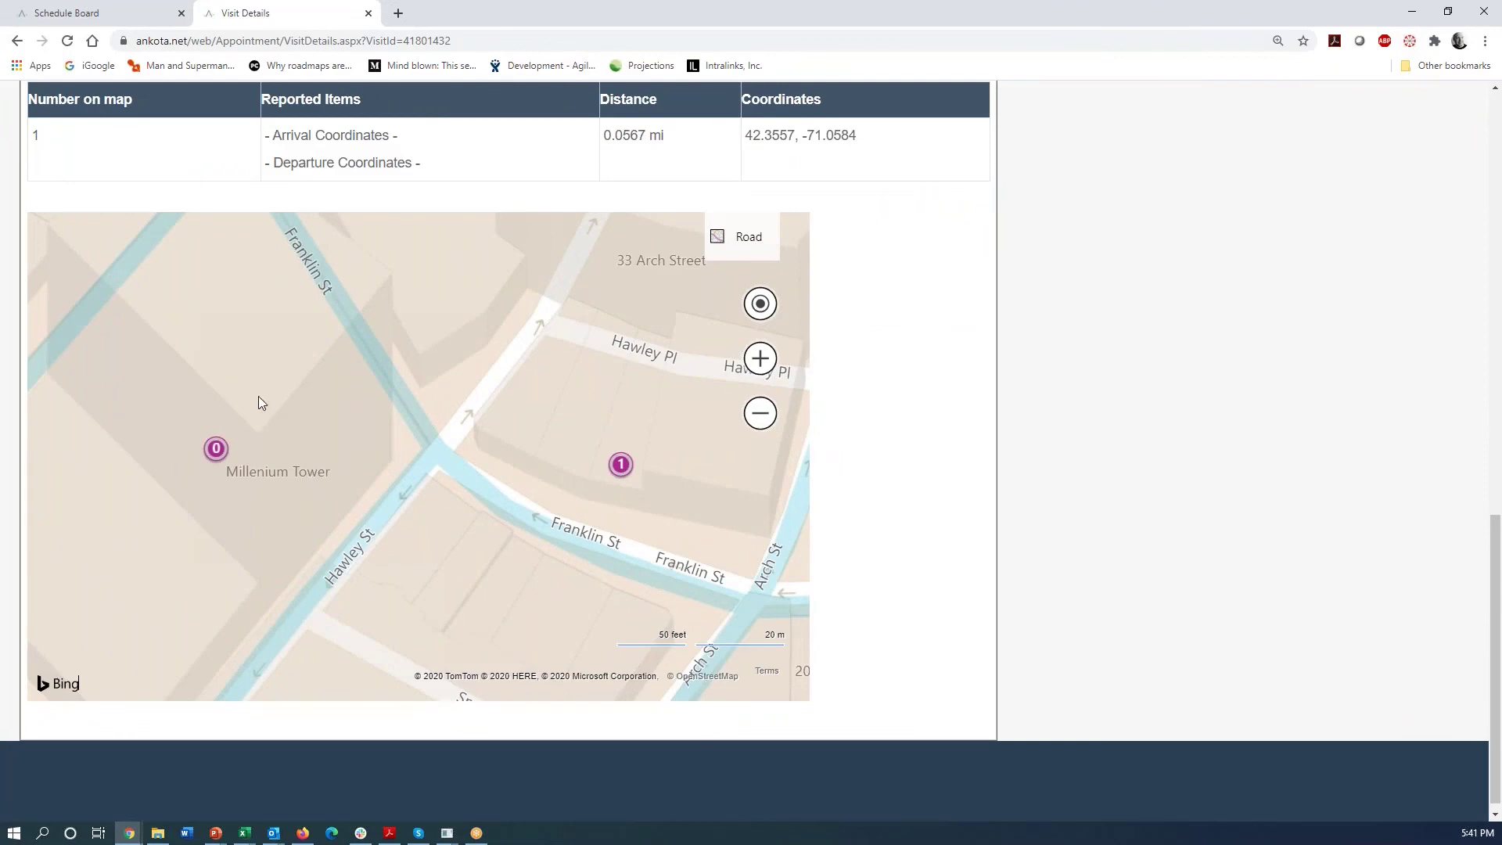
{"action": "scroll", "coordinate": [227, 446], "scroll_direction": "up", "scroll_amount": 1}
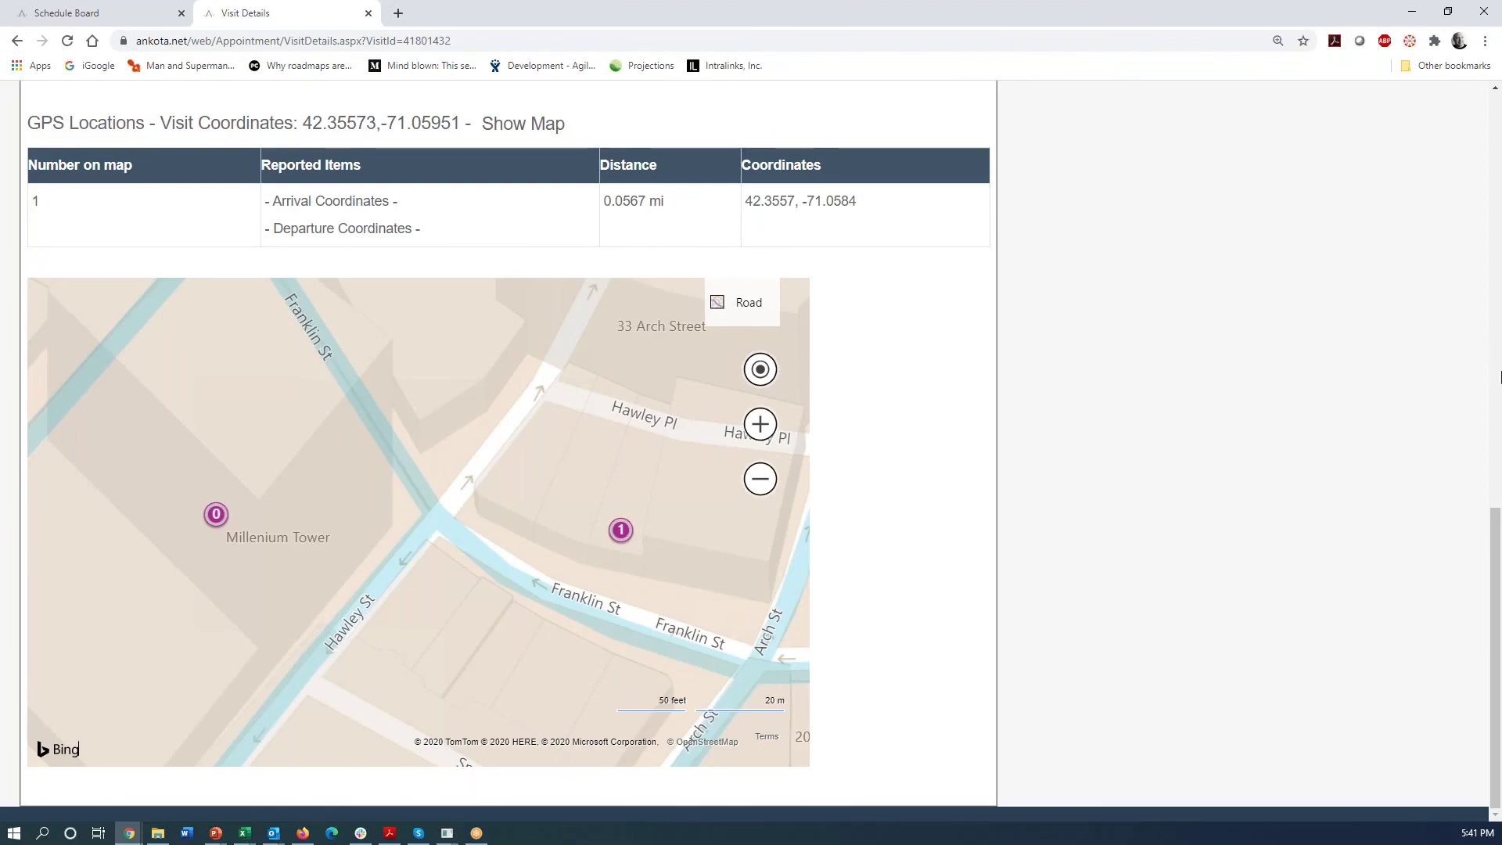
{"action": "left_click_drag", "start_coordinate": [1494, 586], "coordinate": [1494, 165]}
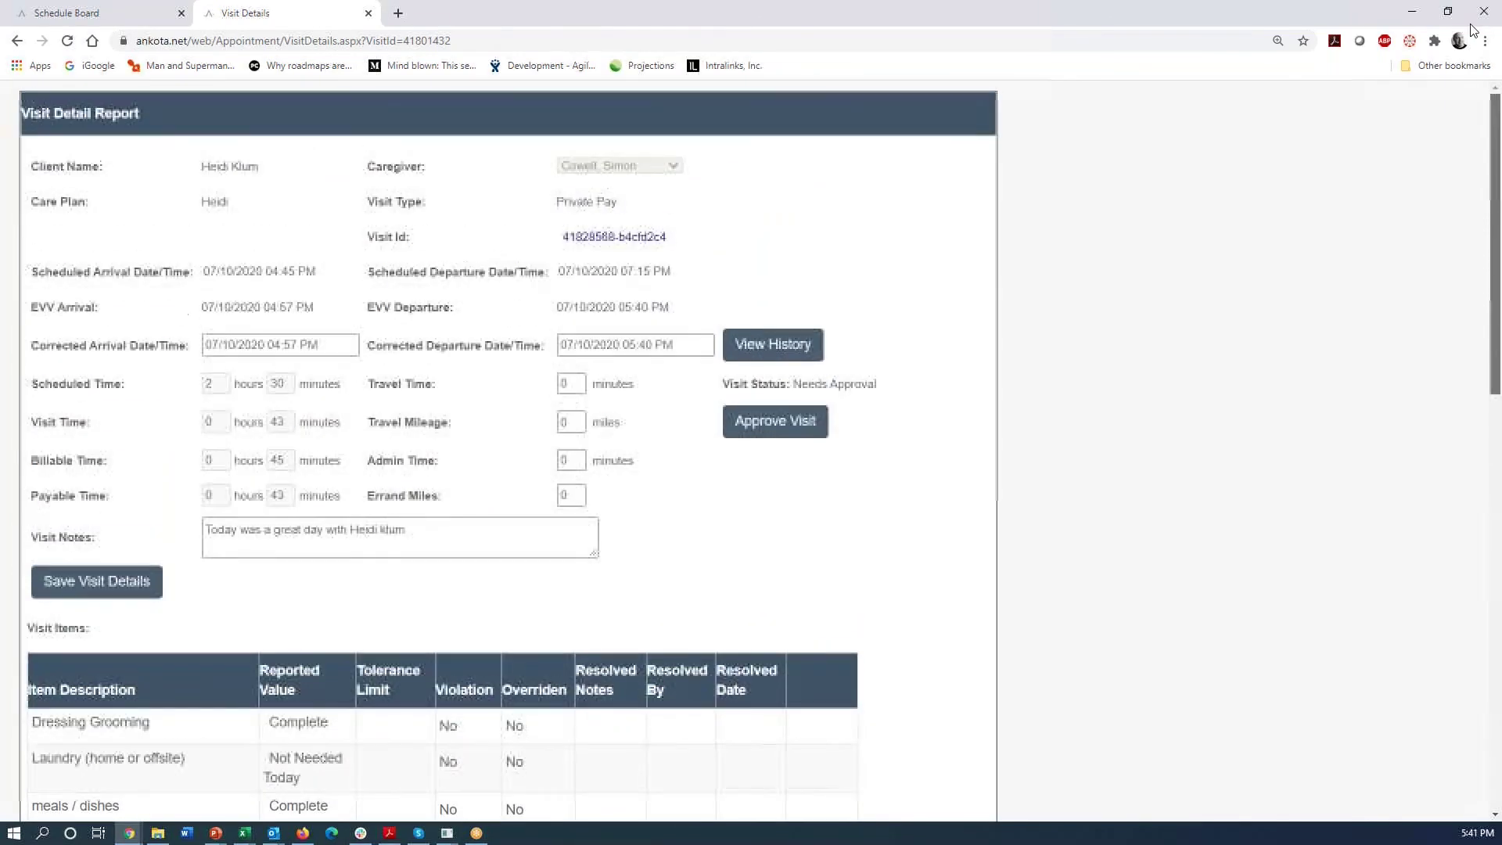
- Close the Visit Details tab and open Billing Report under Billing/Payroll
{"action": "left_click", "coordinate": [368, 14]}
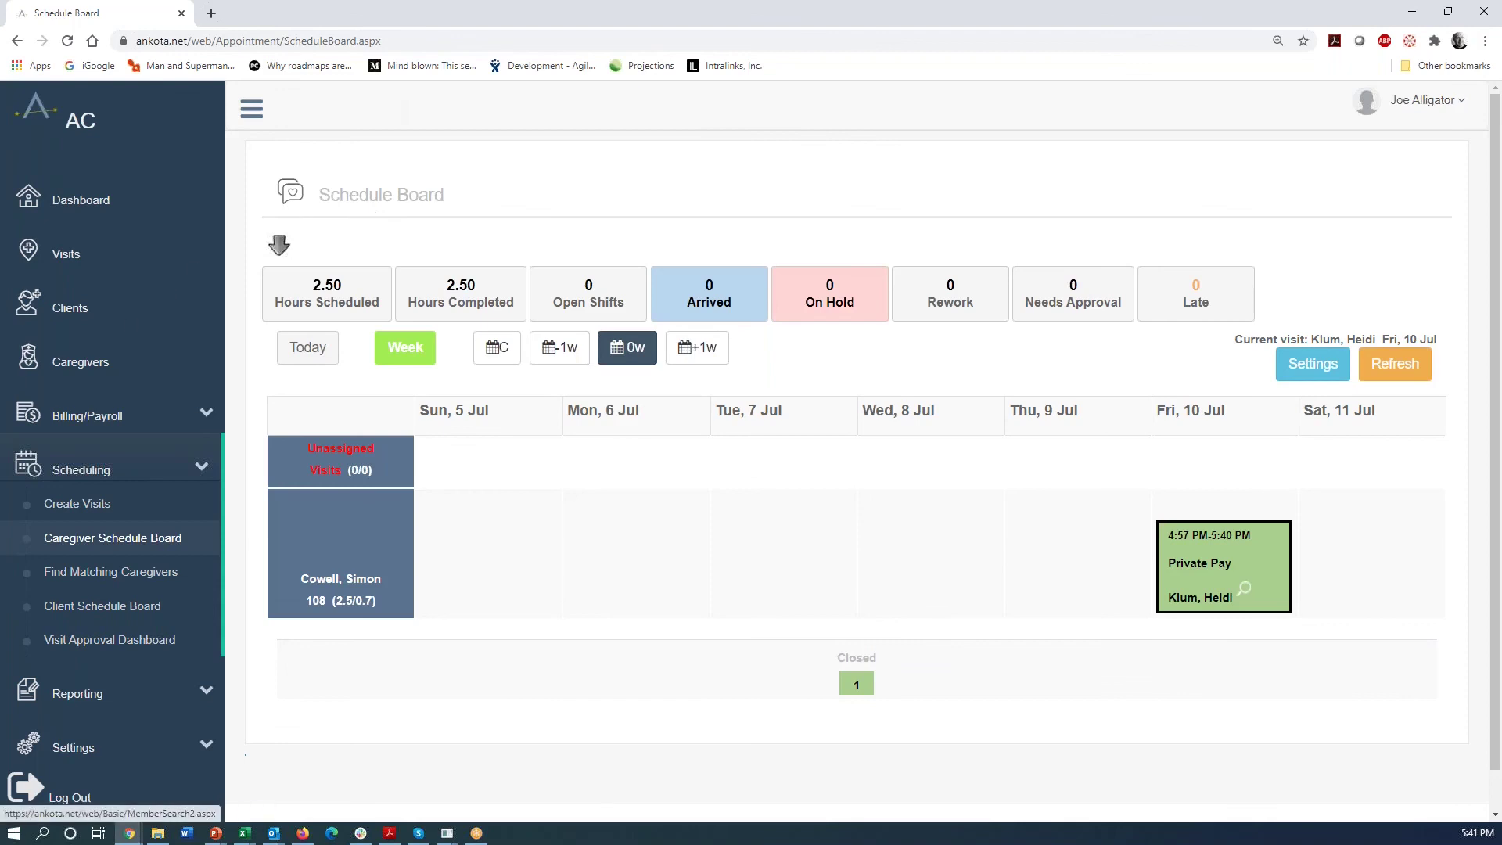
{"action": "left_click", "coordinate": [99, 421]}
{"action": "left_click", "coordinate": [109, 452]}
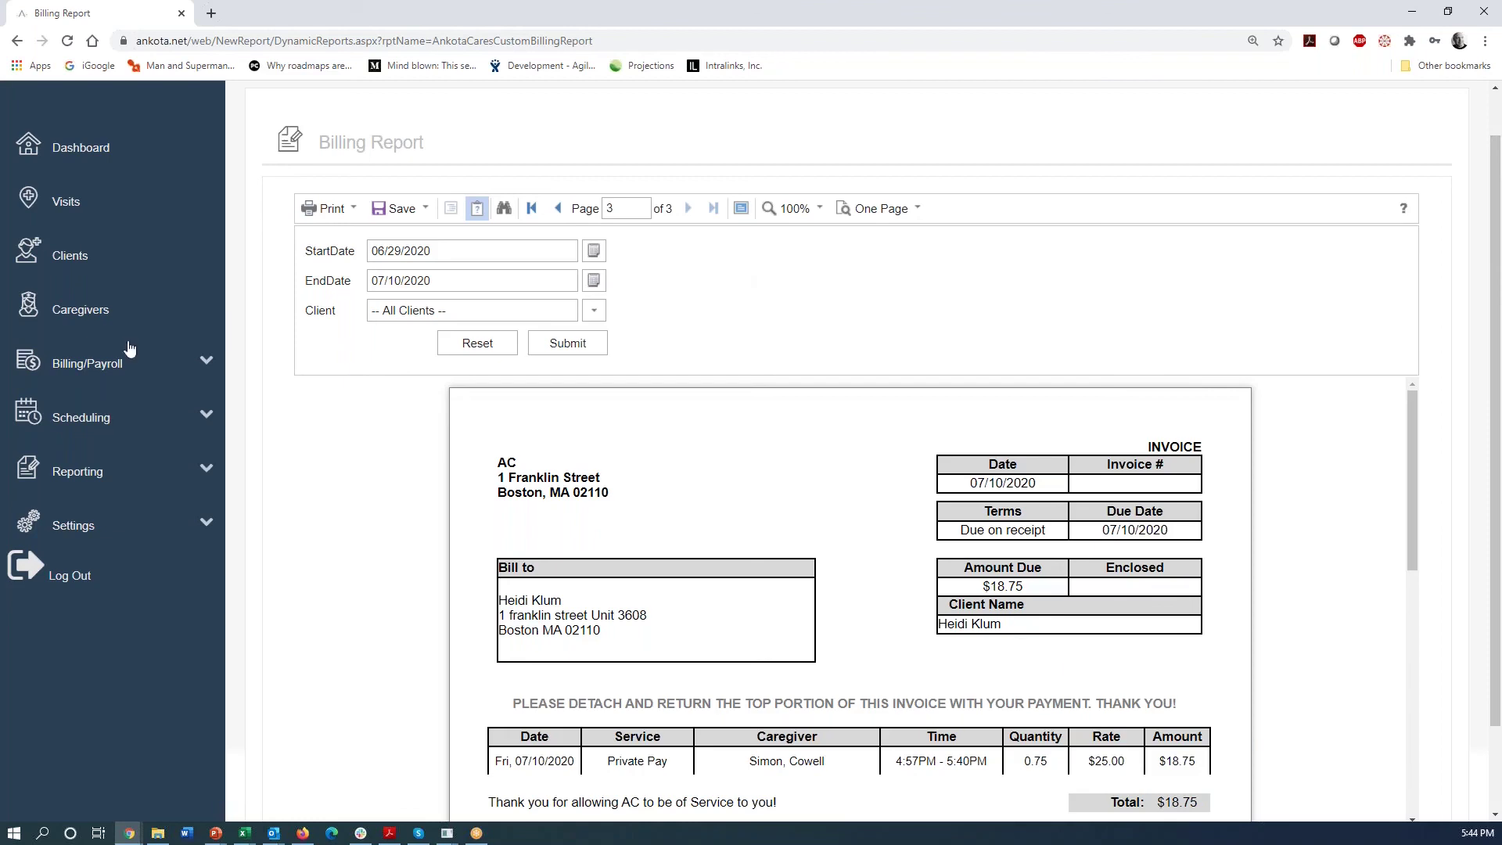
- Expand Billing/Payroll and scroll the Billing Report to the $18.75 invoice for the 10 Jul visit
{"action": "left_click", "coordinate": [108, 370]}
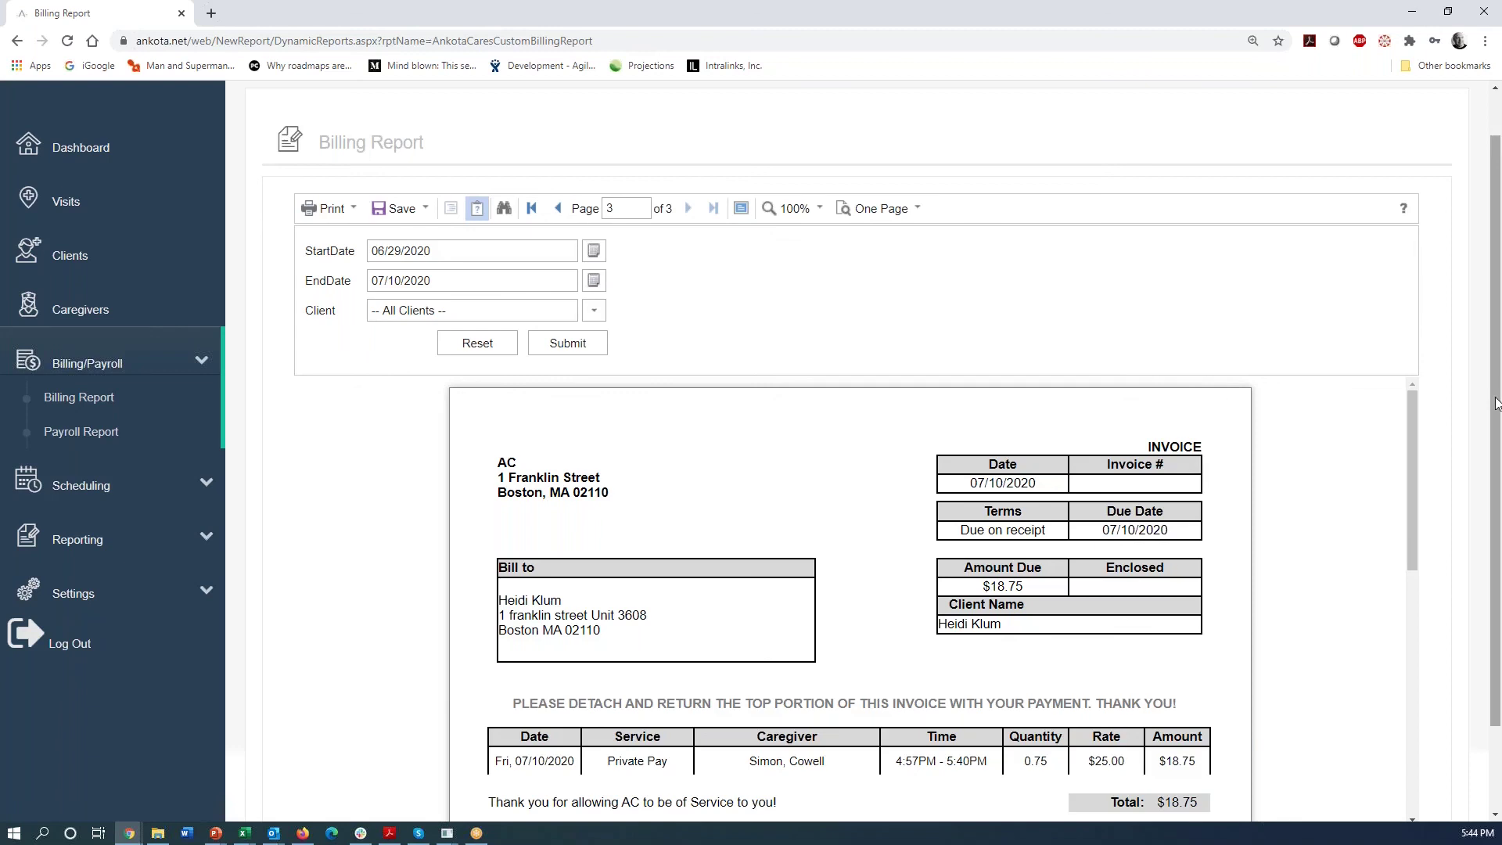
{"action": "scroll", "coordinate": [1496, 407], "scroll_direction": "down", "scroll_amount": 2}
{"action": "scroll", "coordinate": [1411, 434], "scroll_direction": "down", "scroll_amount": 3}
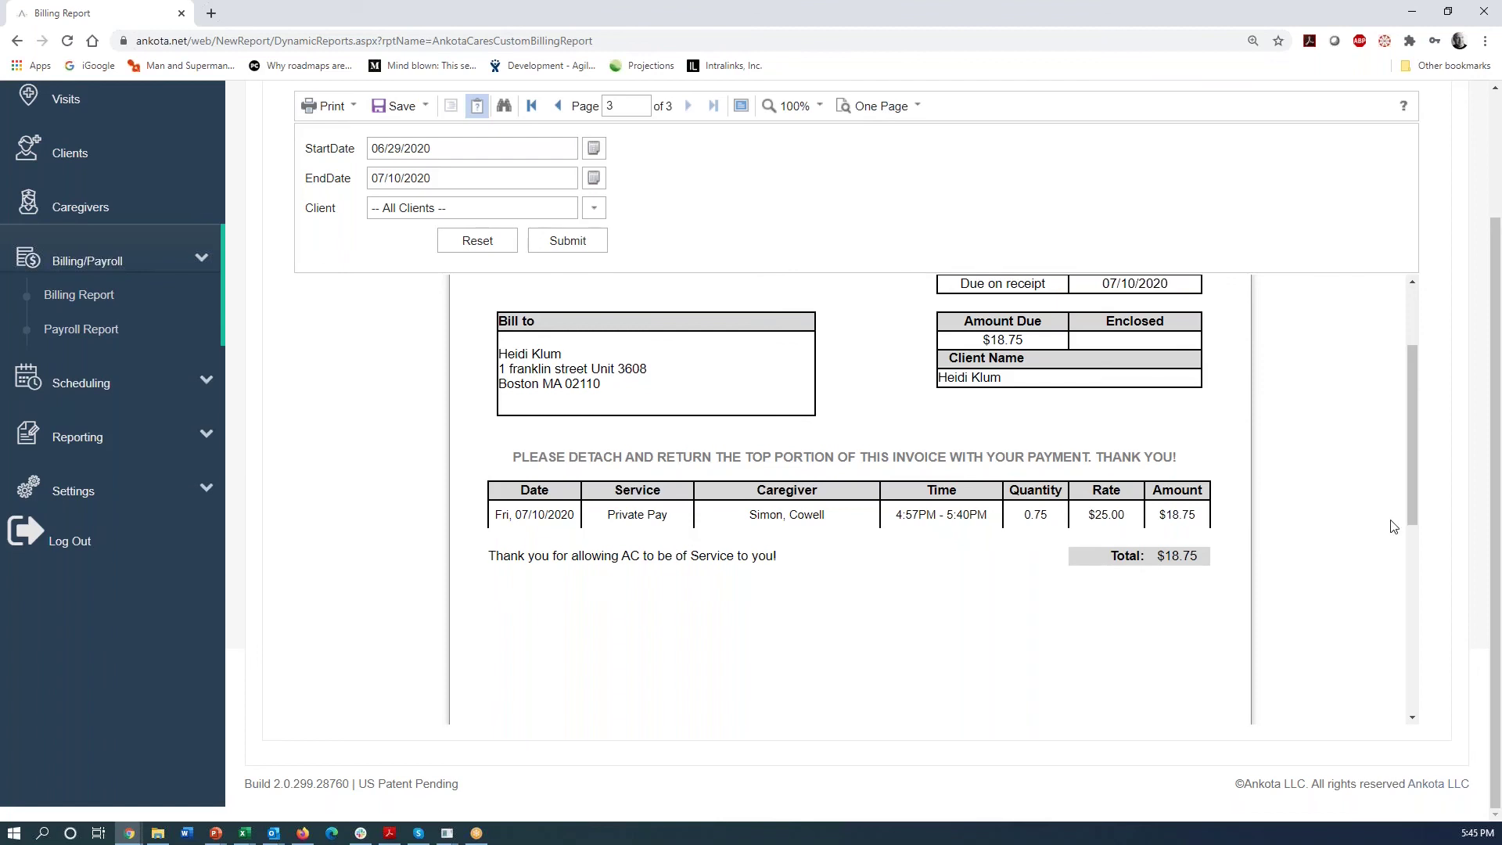
{"action": "left_click_drag", "start_coordinate": [1412, 481], "coordinate": [1406, 424]}
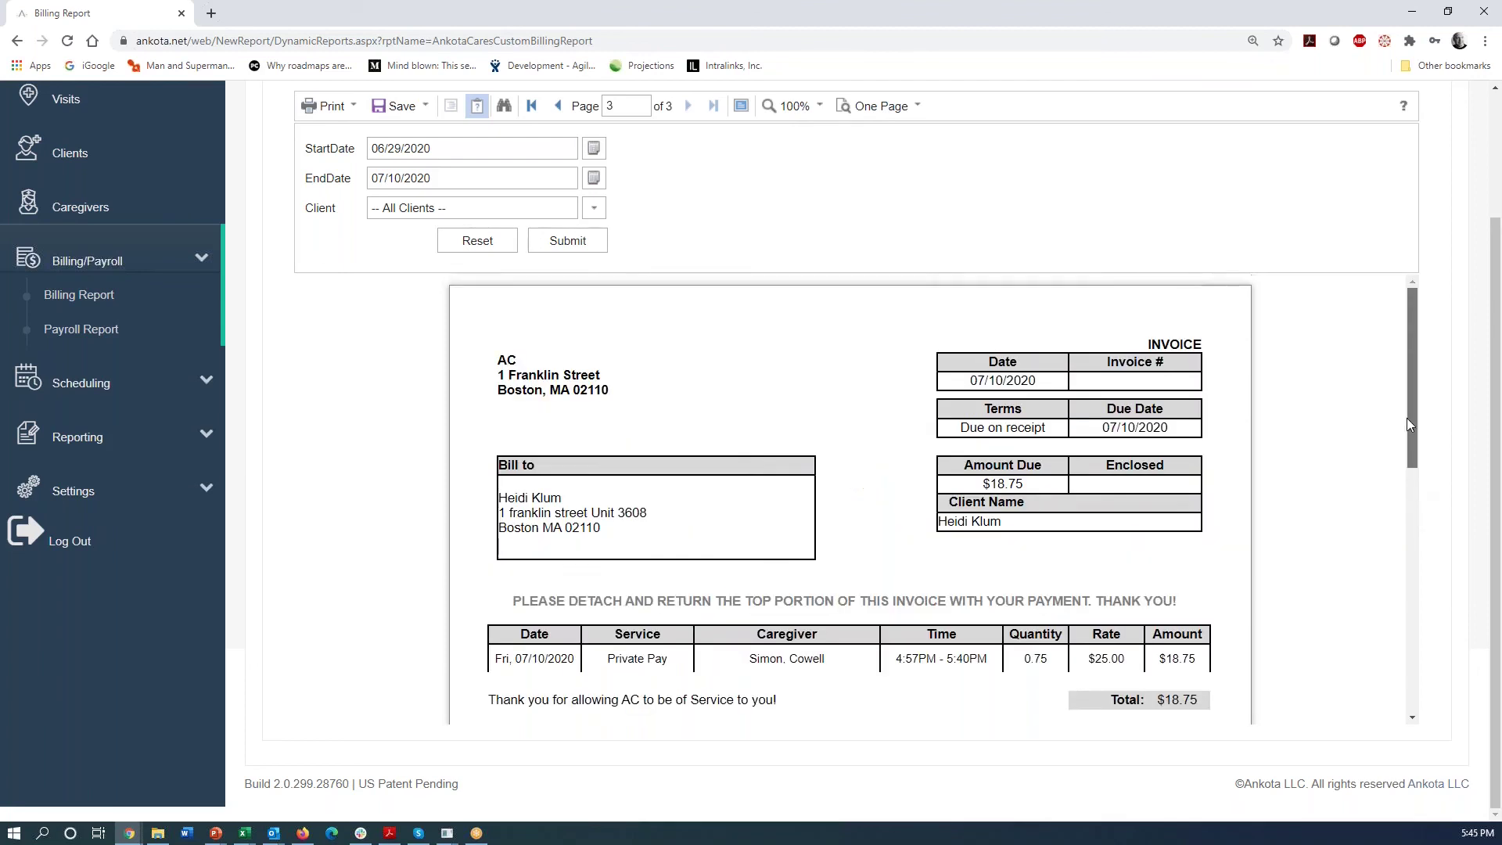